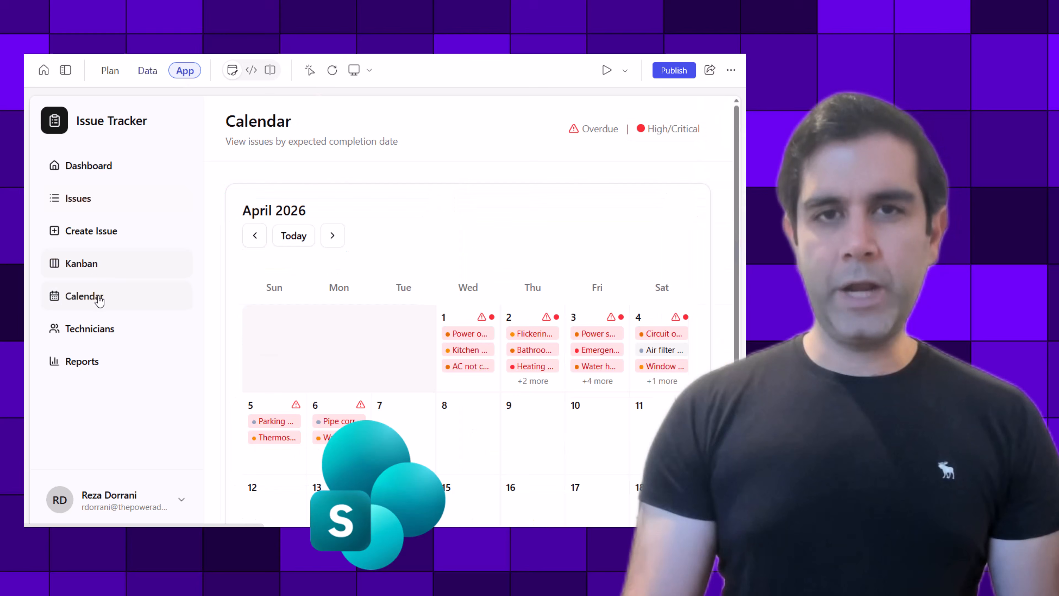
- Review the issues due on April 1, 2026 in the calendar and the technician cards in the finished Issue Tracker app
click(464, 334)
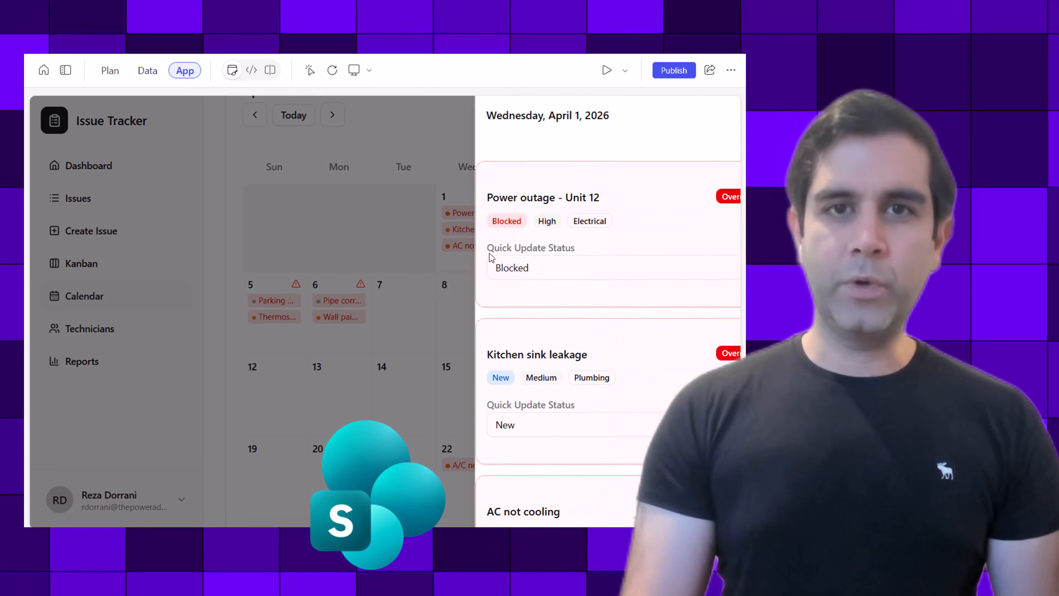
scroll(489, 253, down, 2)
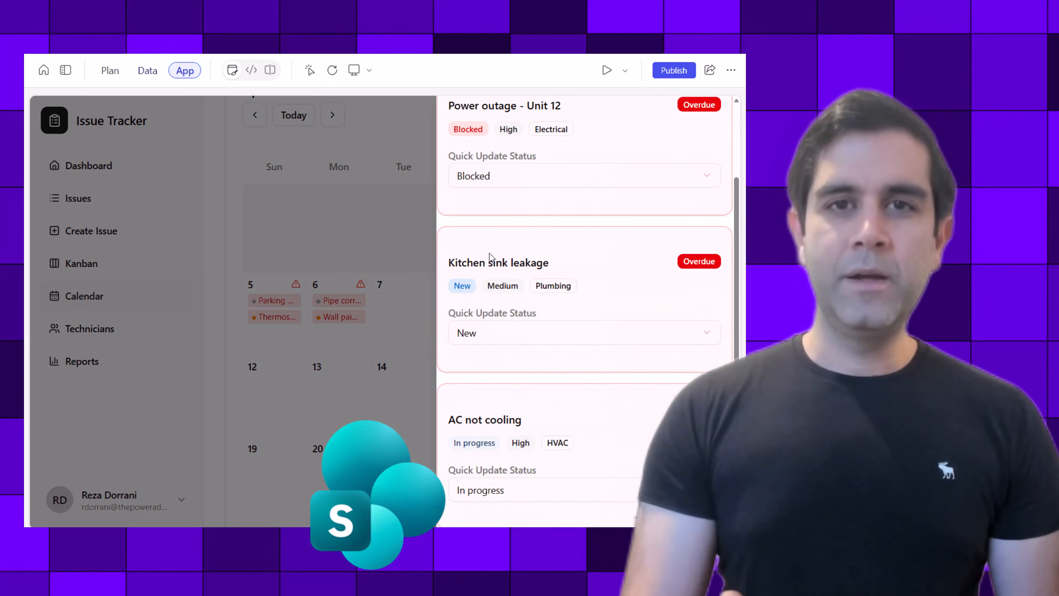
click(97, 332)
click(96, 332)
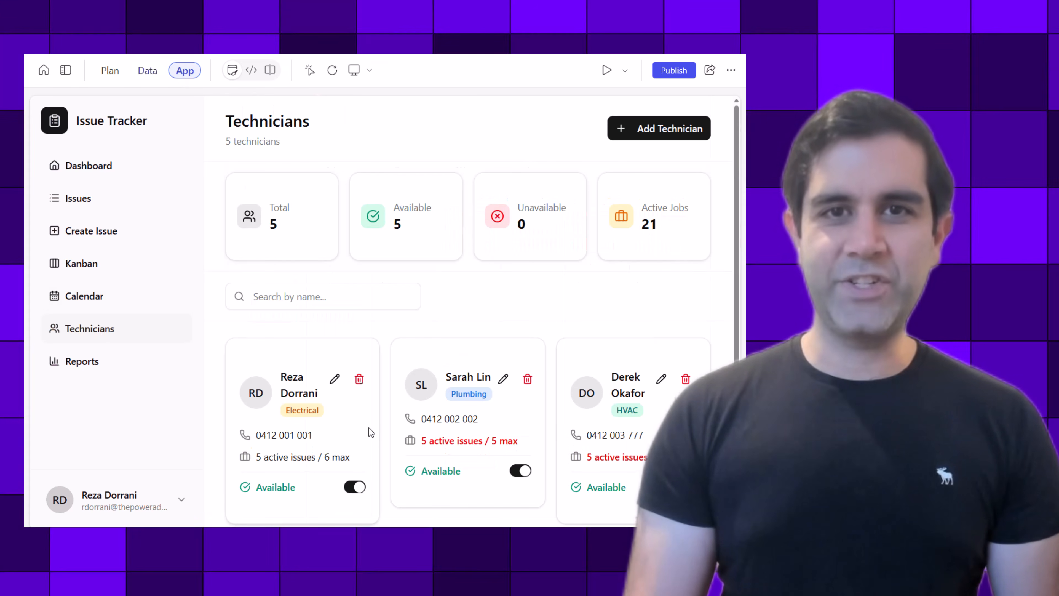
scroll(515, 407, down, 2)
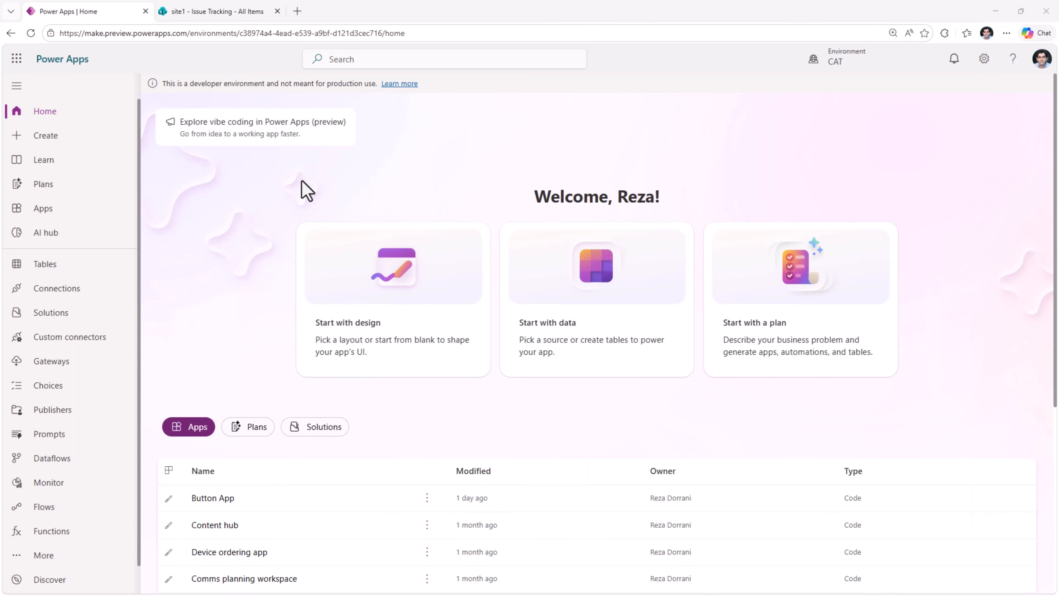
- Open the vibe coding preview and enter the prompt "Build me an App named "Issue Tracker" with a single button and no data sources"
click(255, 132)
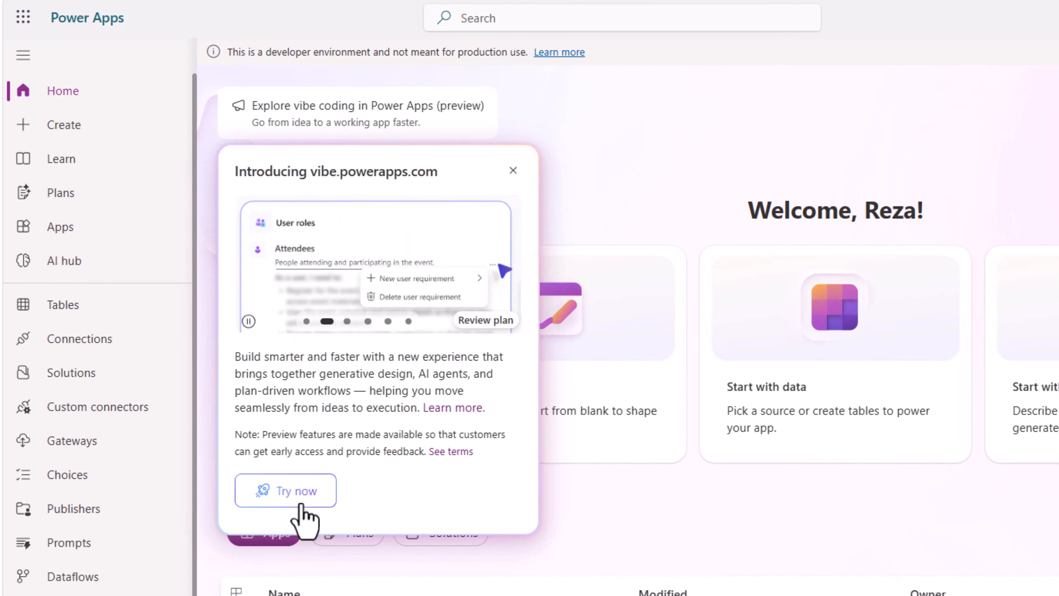
click(301, 505)
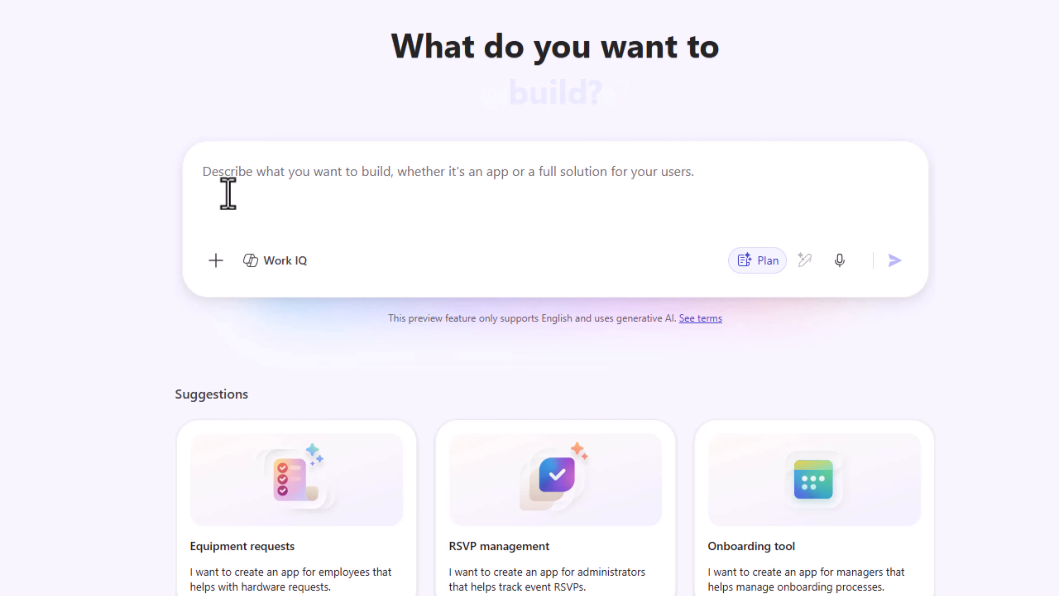
text(Build me an App named "Issue Tracker" with a single button and no data sources)
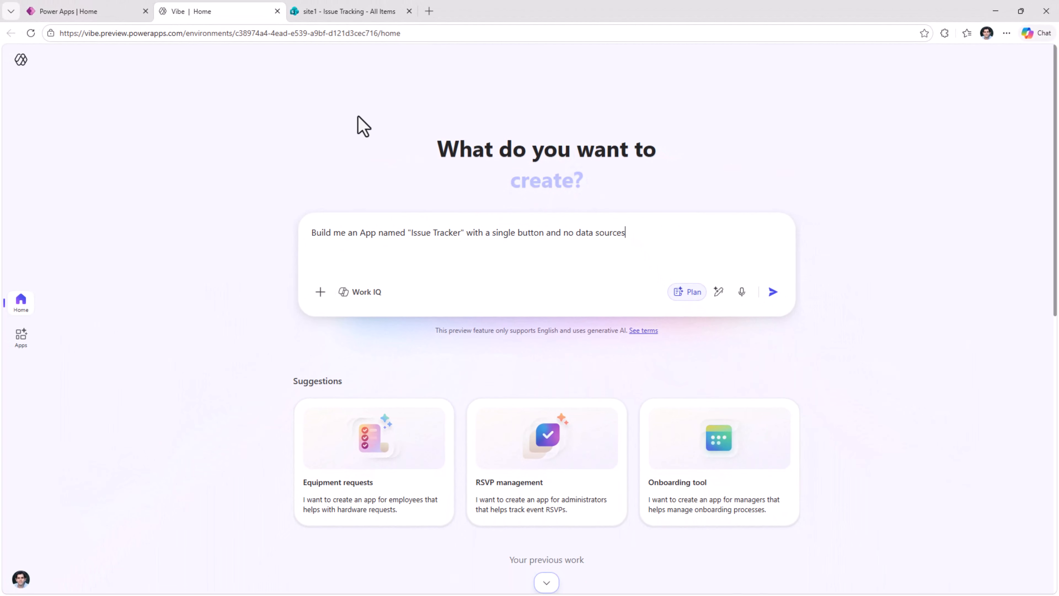
- Look over the Issue Tracking and SP_Technicians lists on the SharePoint site1, and return to the Vibe prompt
click(324, 17)
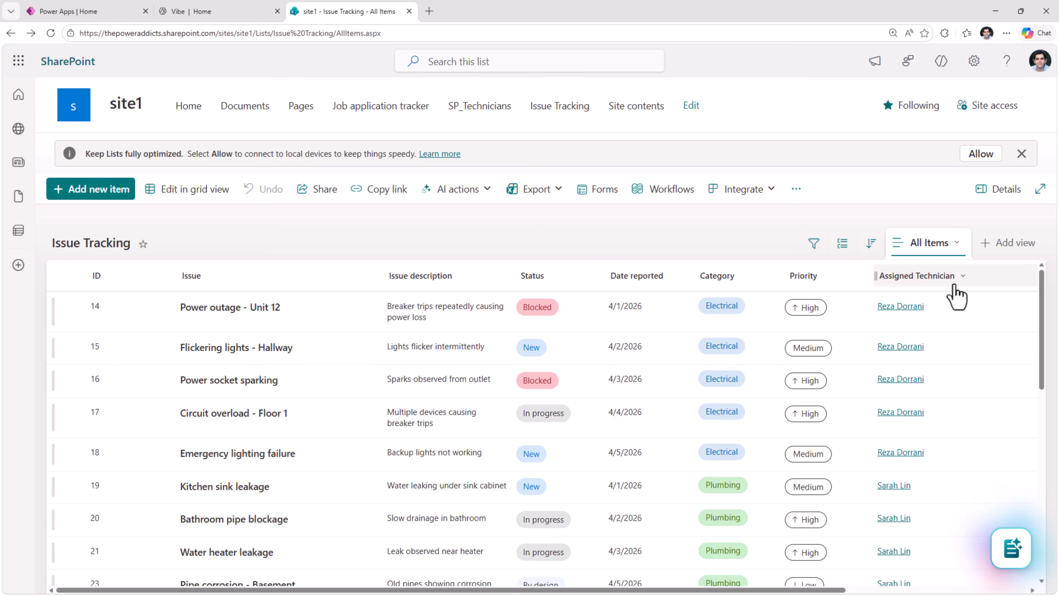
click(458, 109)
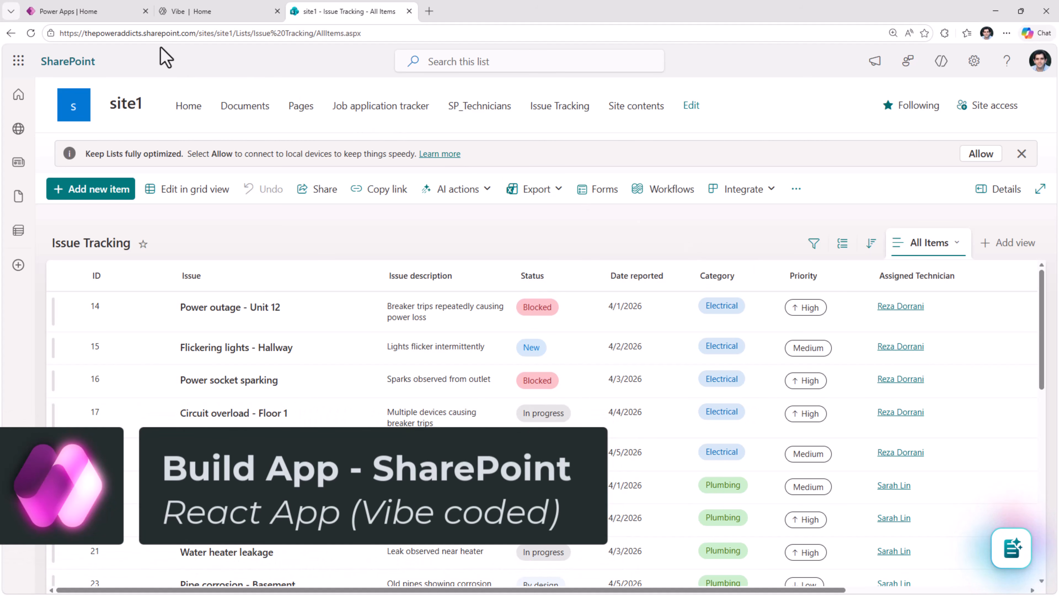
click(187, 12)
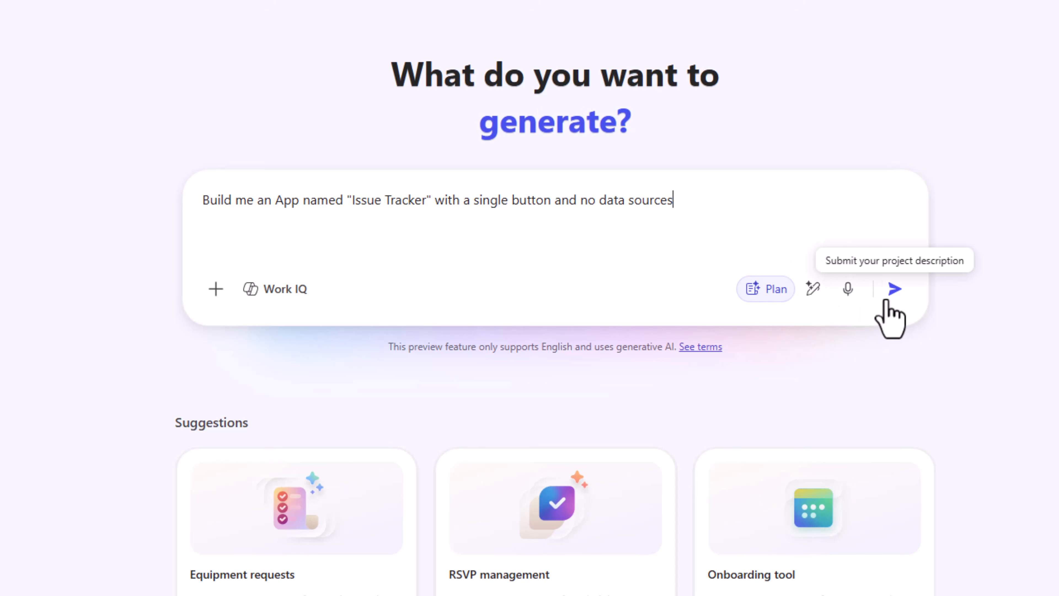
- Generate the app from the entered prompt by accepting its proposed plan, and test the Track Issue button twice
click(894, 292)
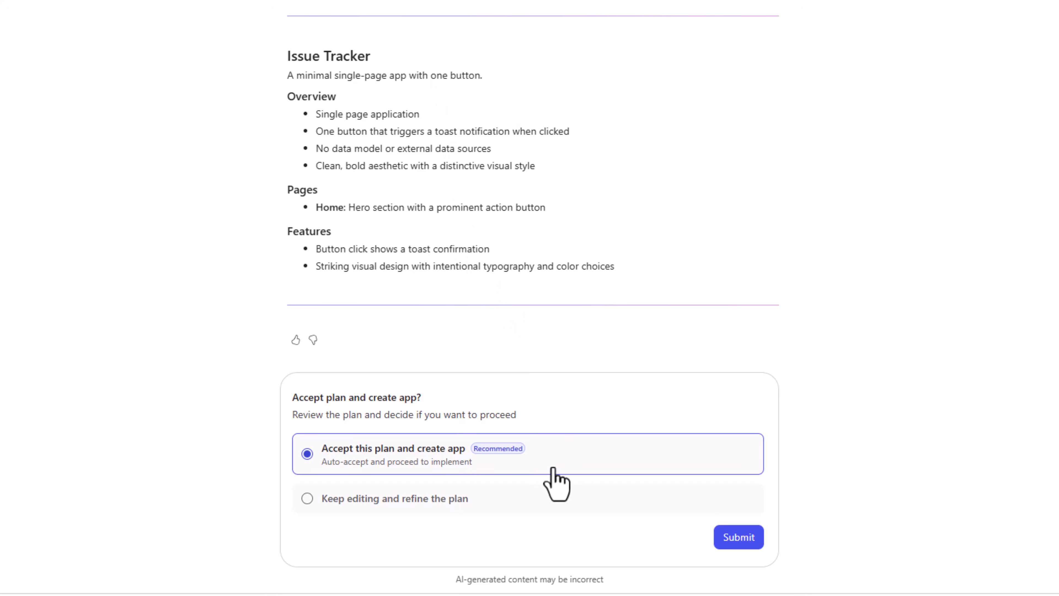
click(740, 538)
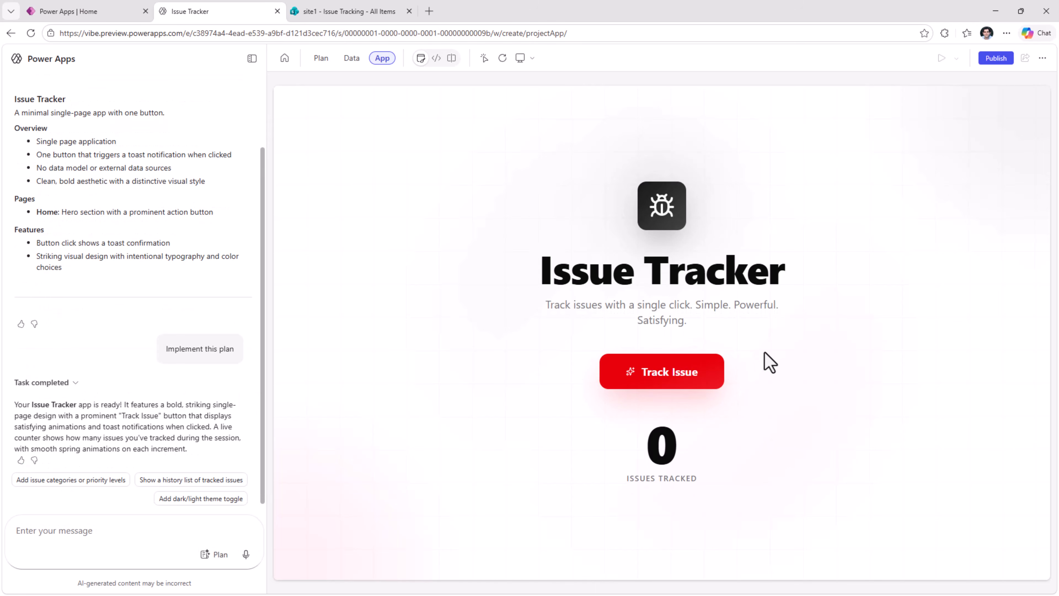
click(701, 375)
click(701, 376)
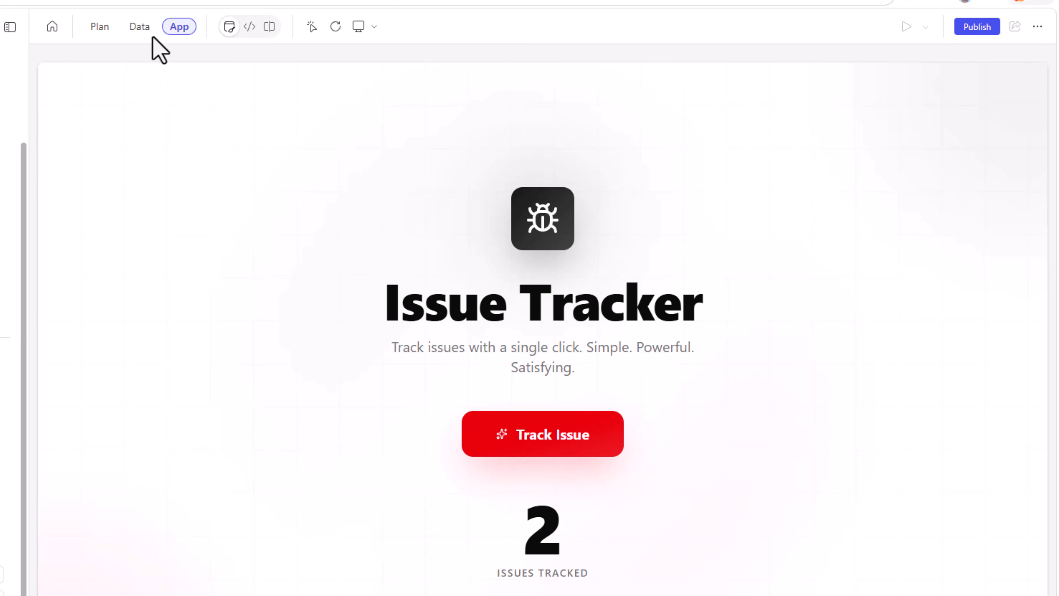
click(142, 30)
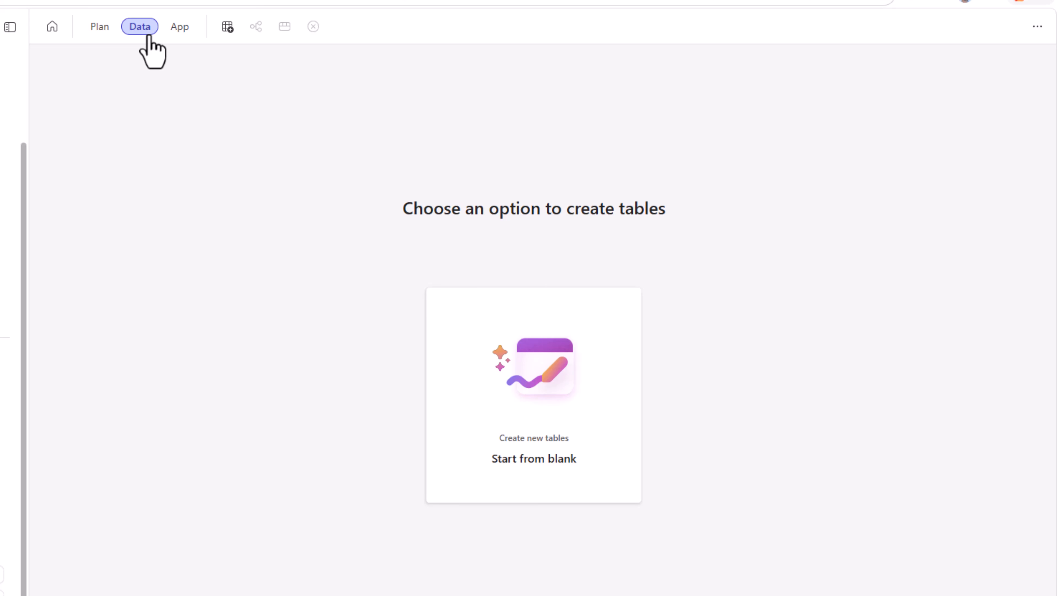
click(228, 26)
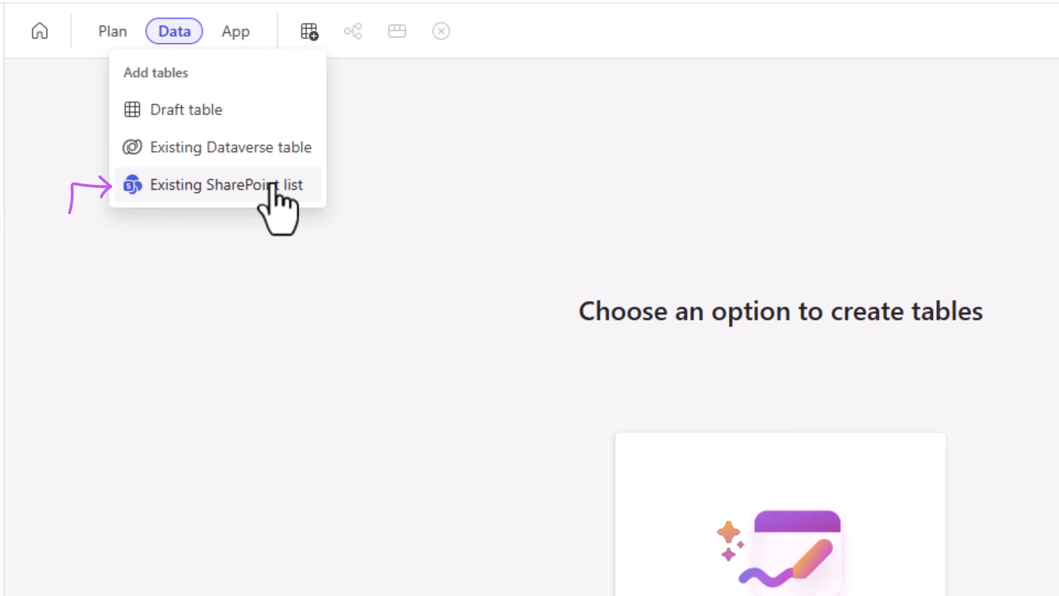
click(202, 189)
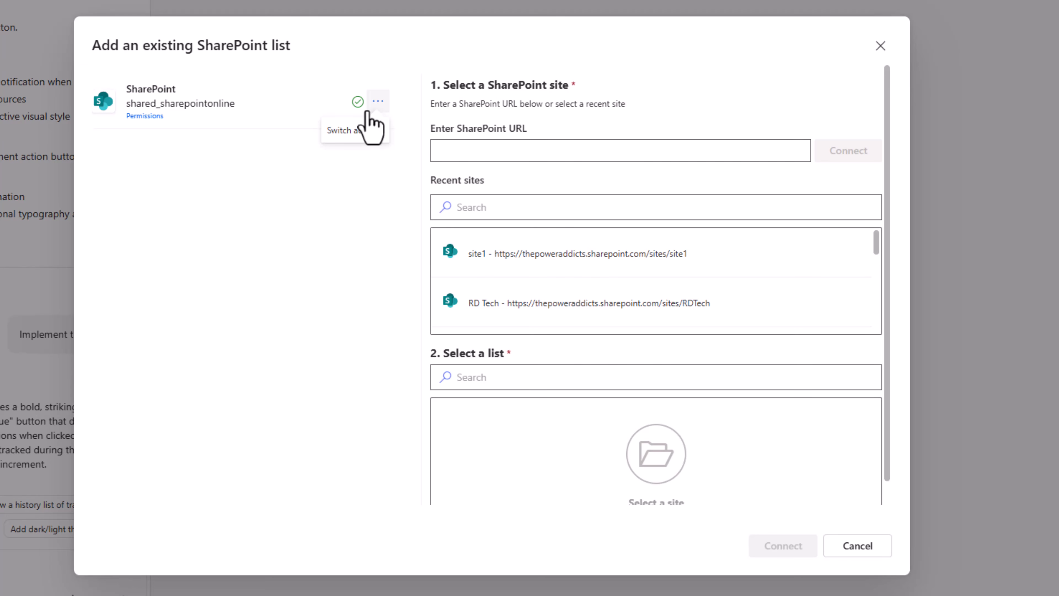
click(475, 149)
text(https://thepoweraddicts.sharepoint.com/sites/site1)
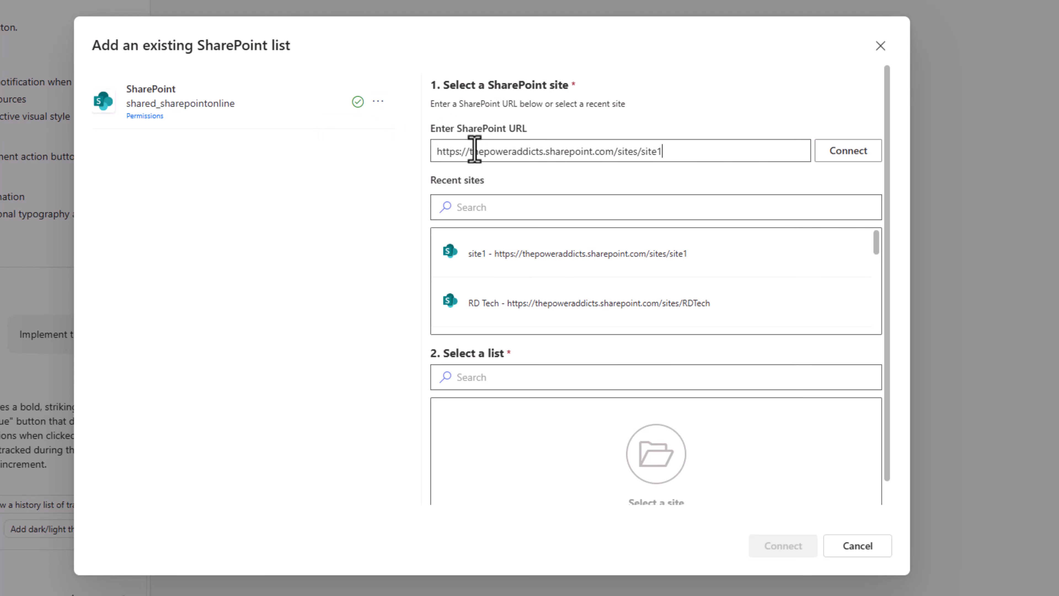
click(853, 156)
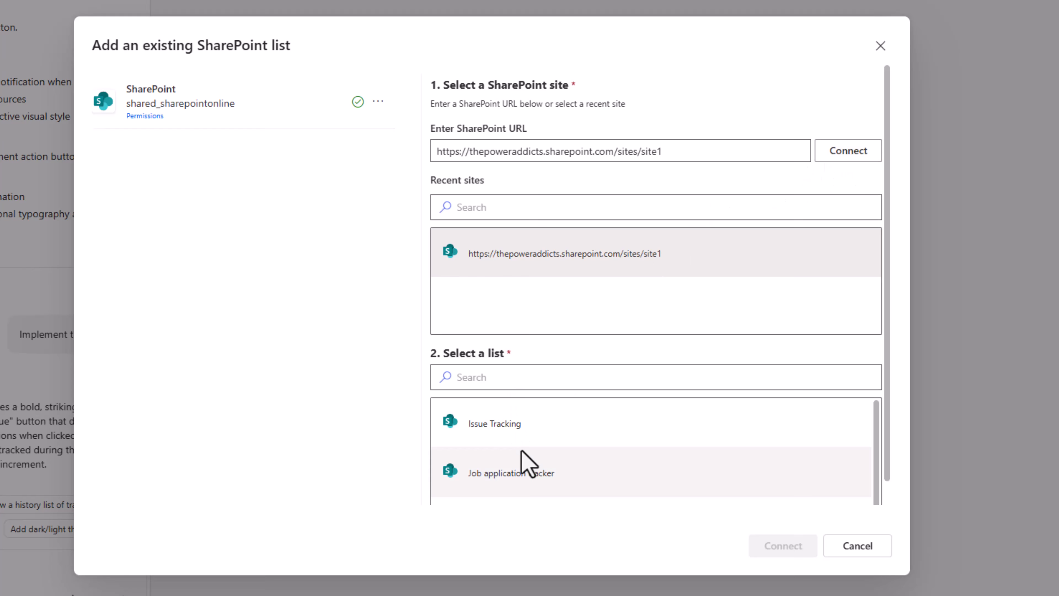
click(509, 426)
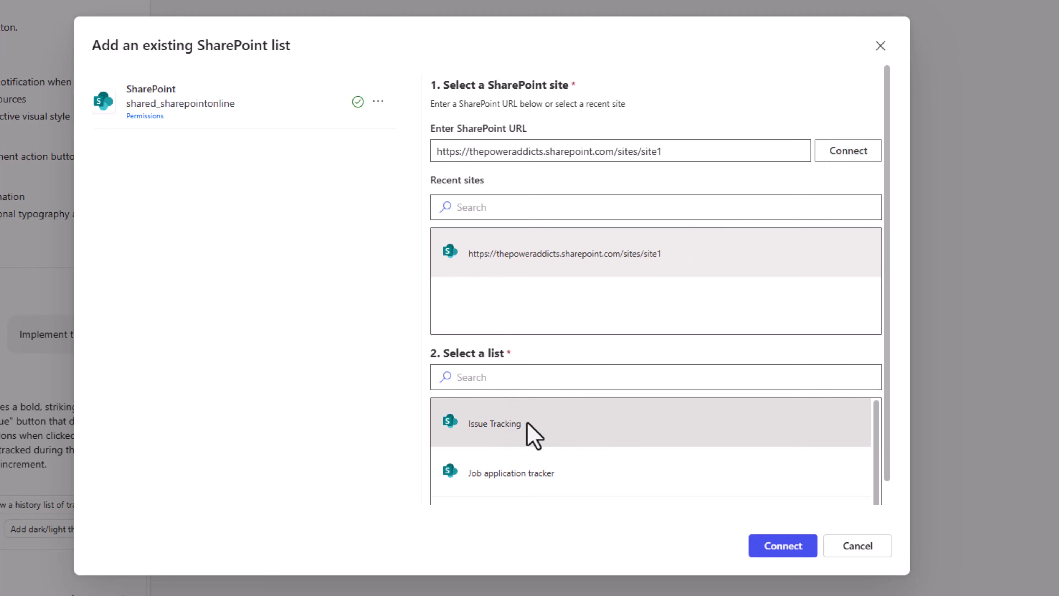
click(772, 549)
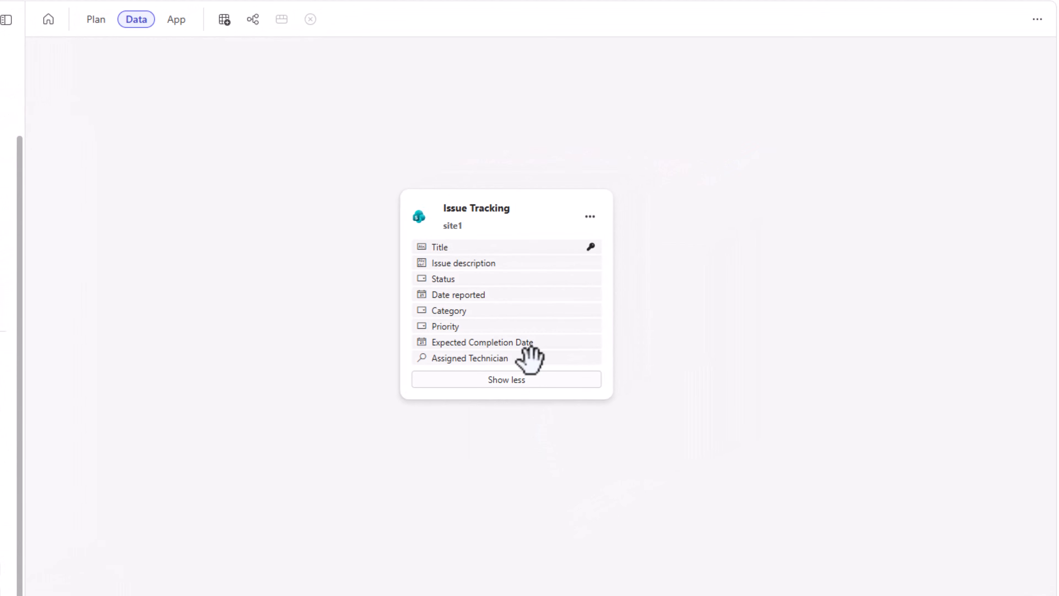
- View the Issue Tracking table's data, and open its source list in SharePoint to reach the SP_Technicians list
click(590, 217)
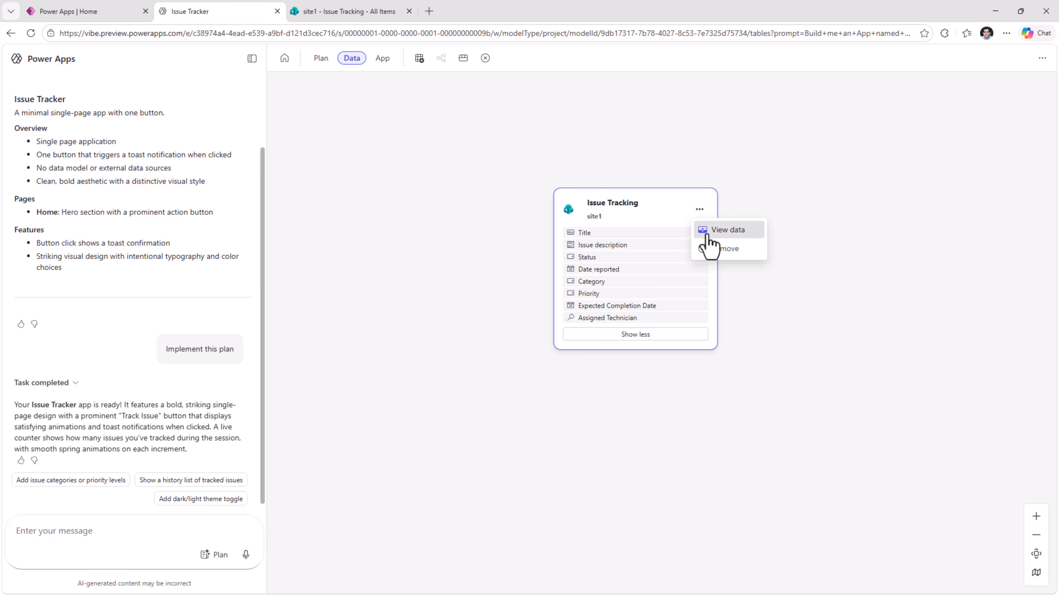
click(709, 230)
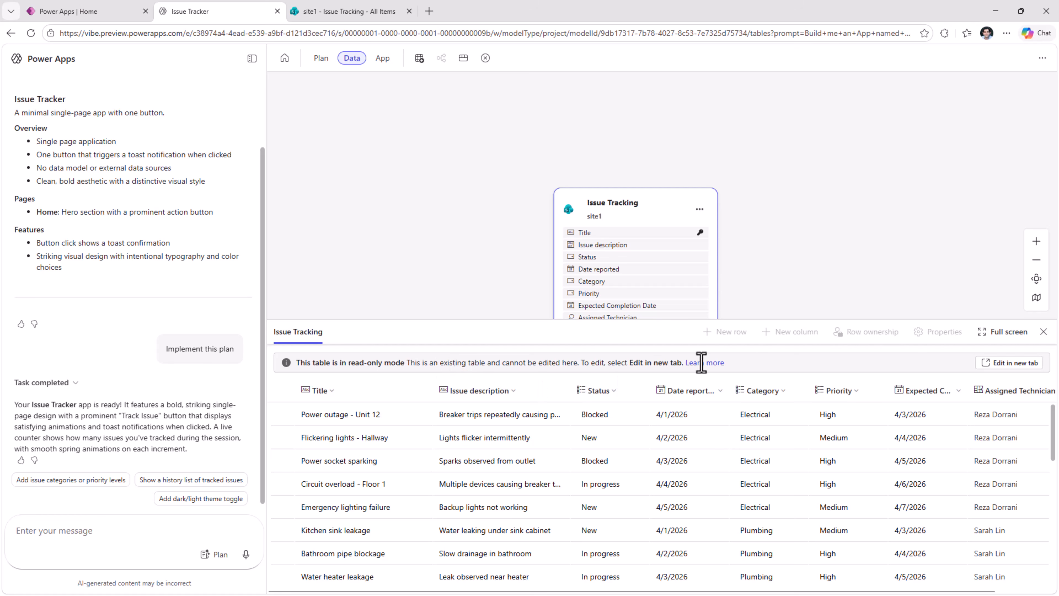
click(989, 371)
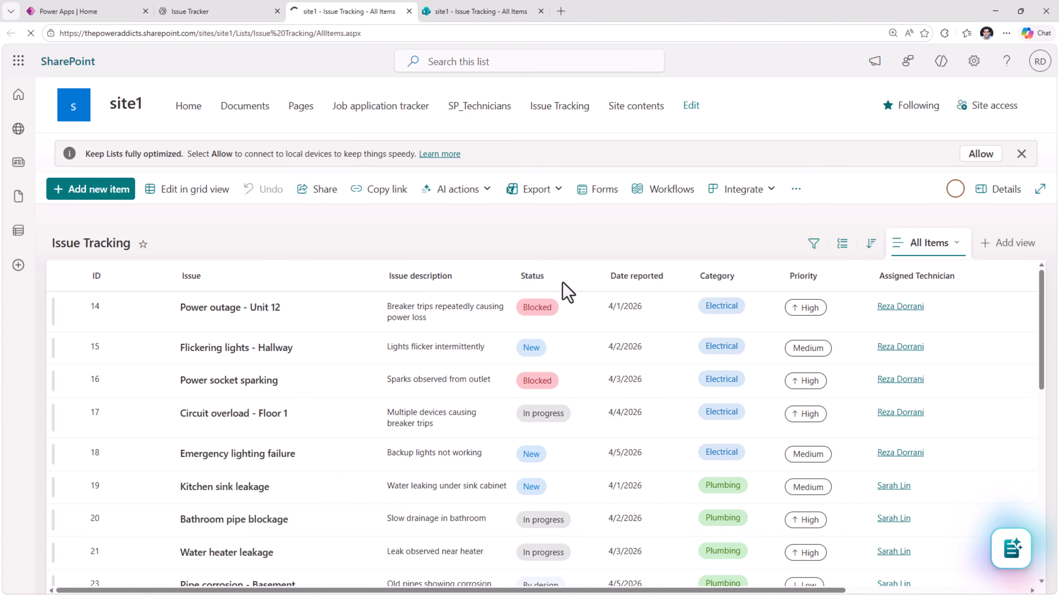
click(479, 108)
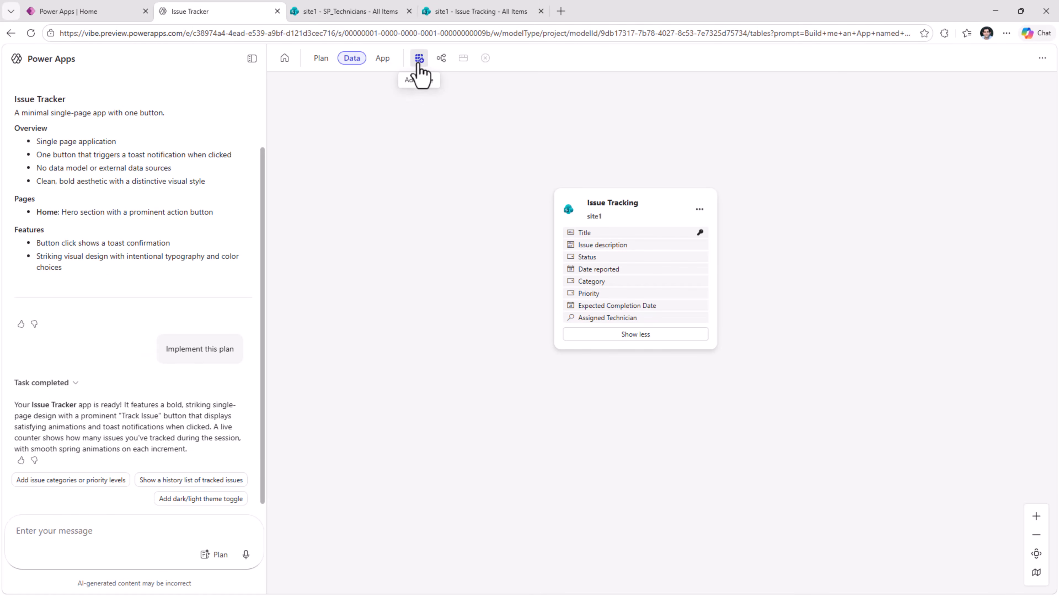
- Add the existing SharePoint list SP_Technicians from the recent site site1 to the app's data model
click(419, 58)
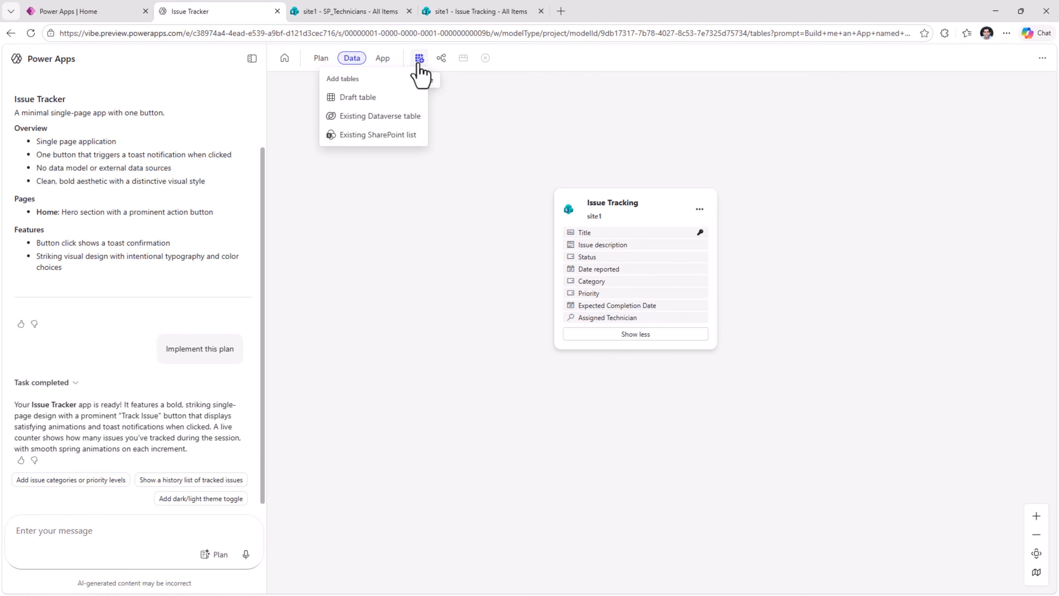
click(393, 144)
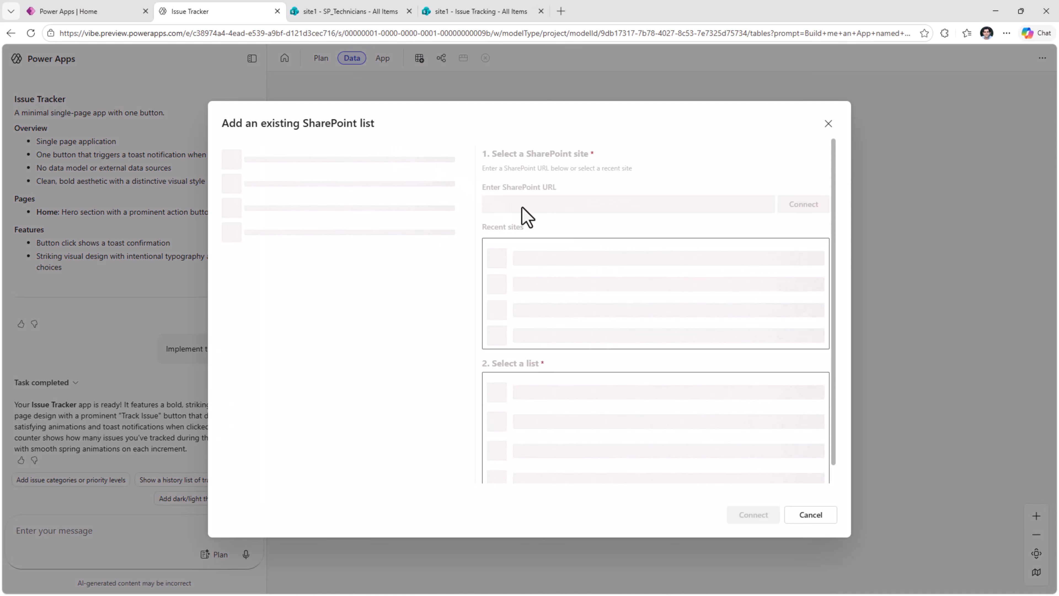
click(580, 294)
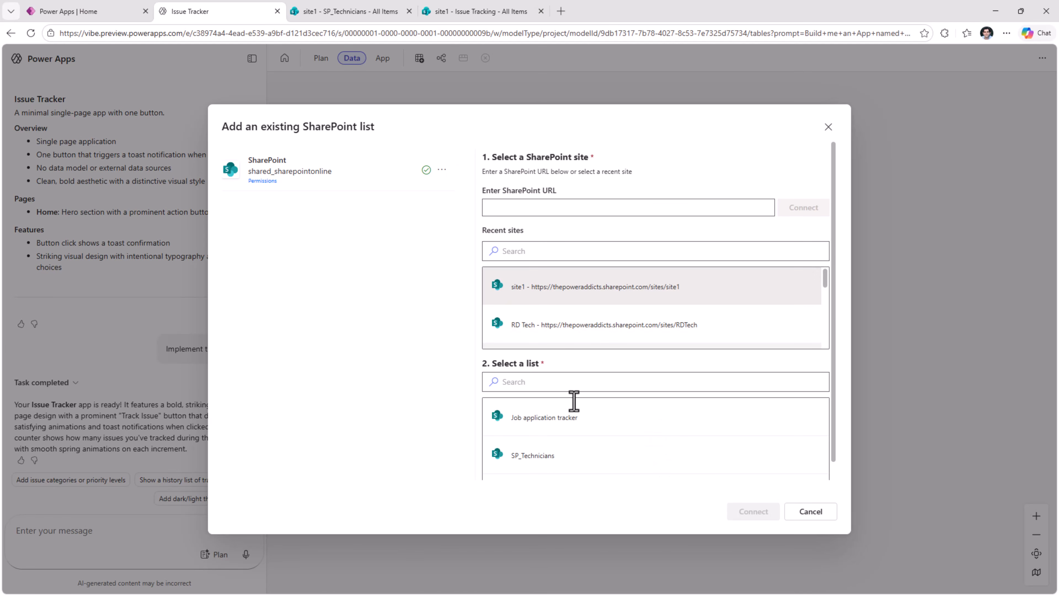
click(566, 476)
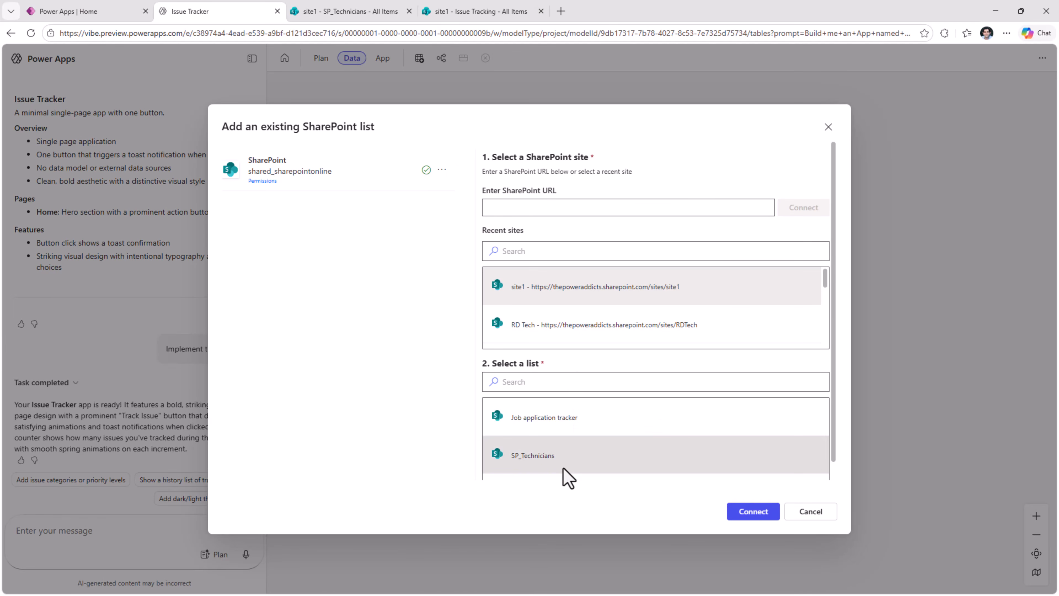
click(750, 516)
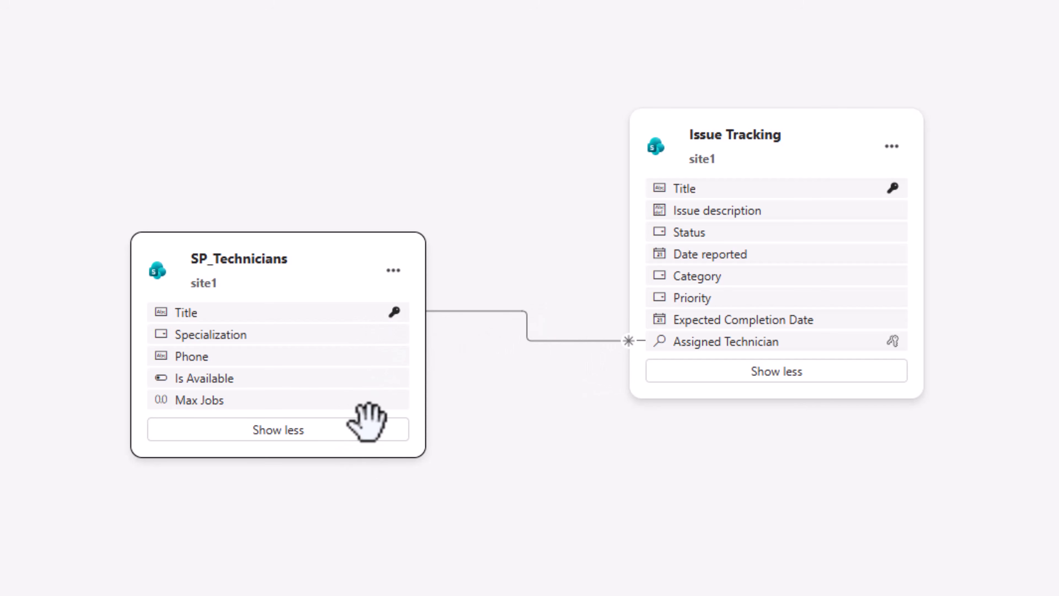
- View the rows of the SP_Technicians table and close the data view
click(392, 270)
click(417, 308)
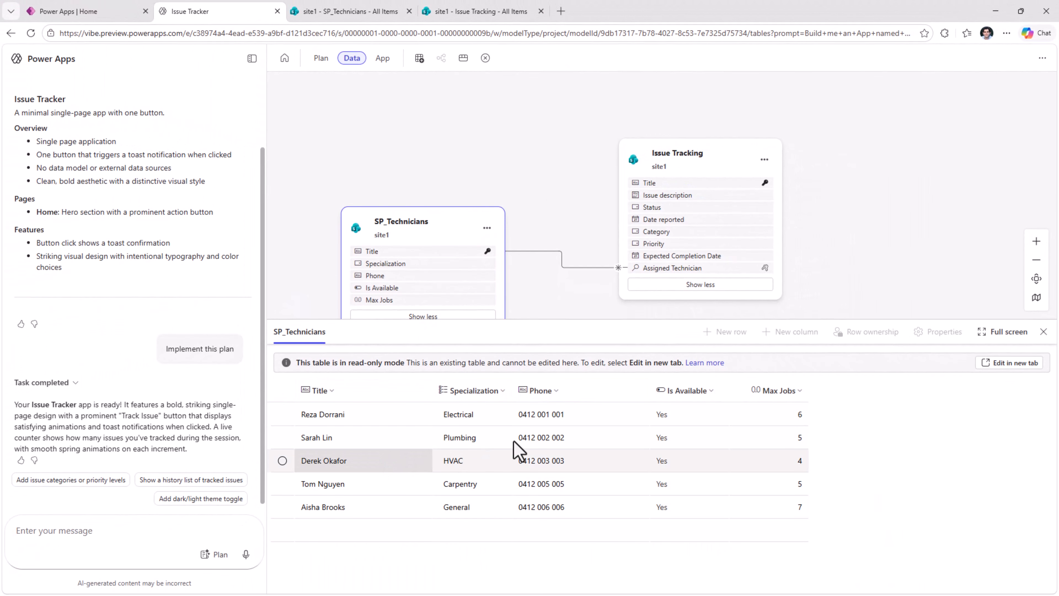
click(559, 200)
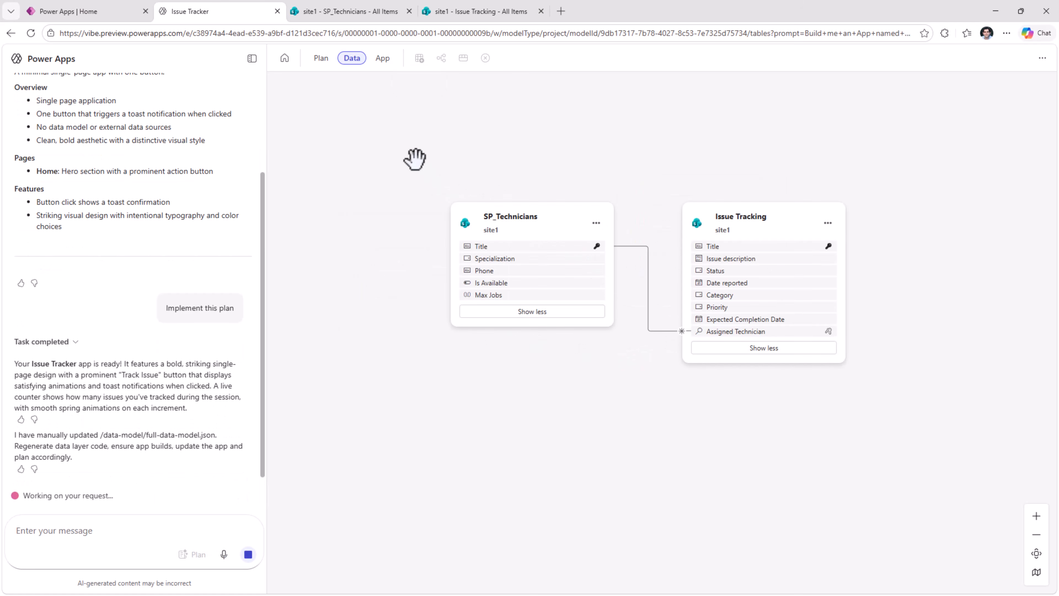
- Prompt for a Home screen using the "Issue Tracking" list: title search, Status/Category/Priority filters, Completed excluded by default, Date Reported newest first, and color-coded Status
click(382, 63)
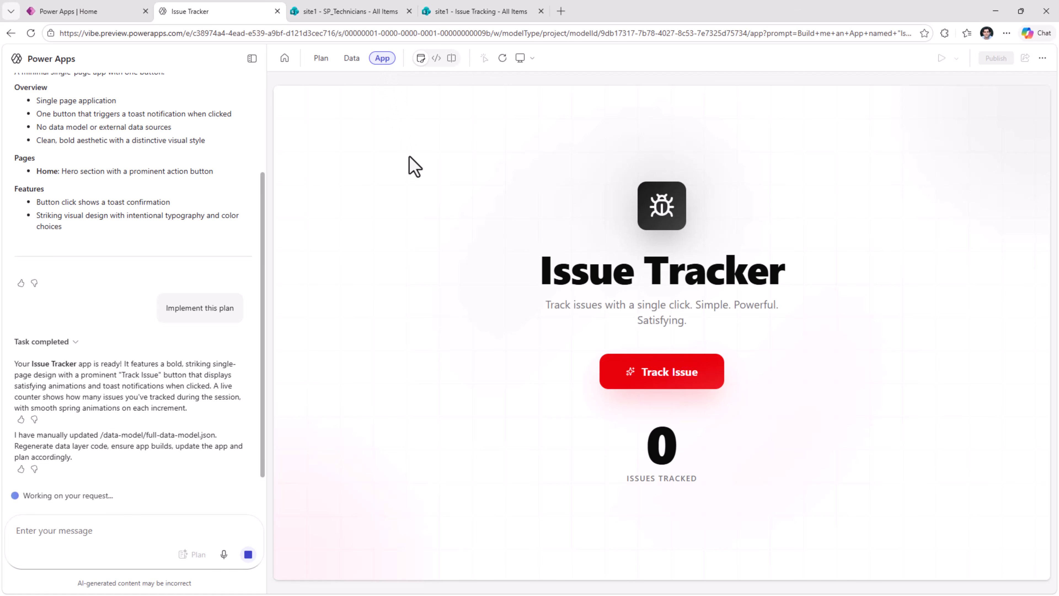
key(ctrl+v)
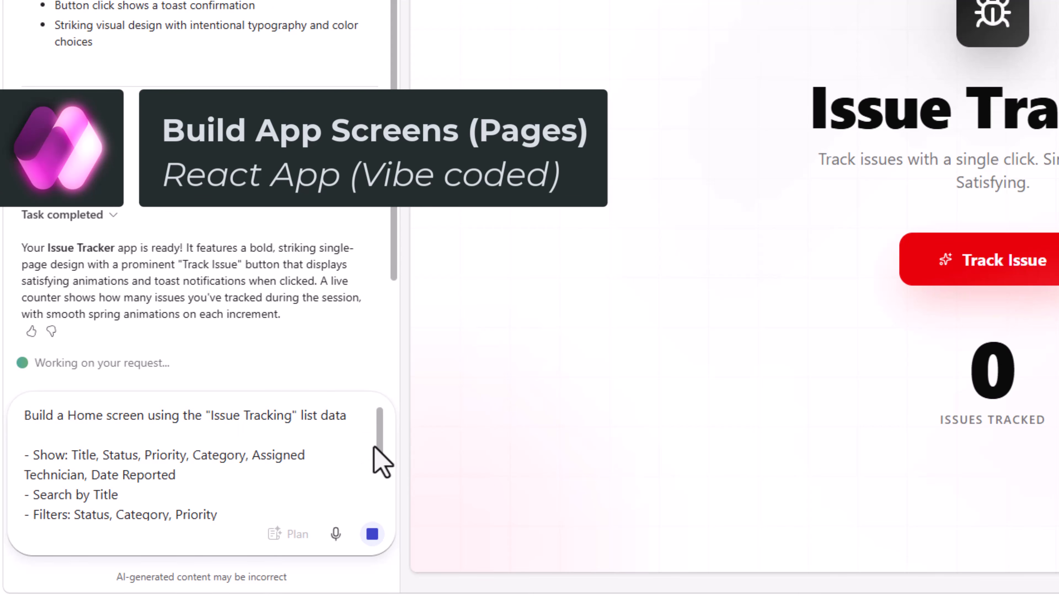
scroll(384, 463, down, 2)
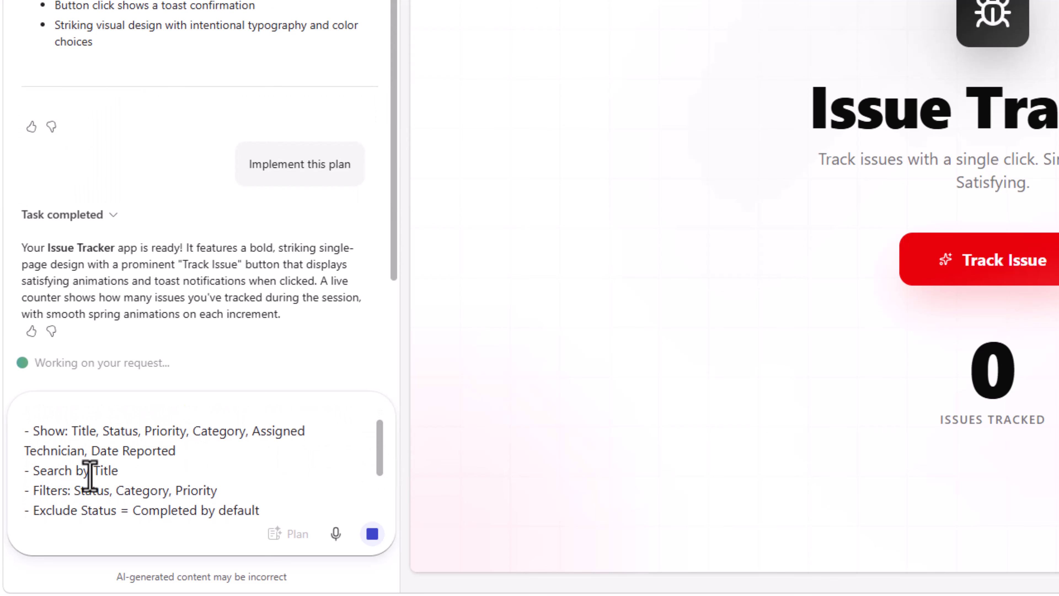
scroll(125, 459, down, 3)
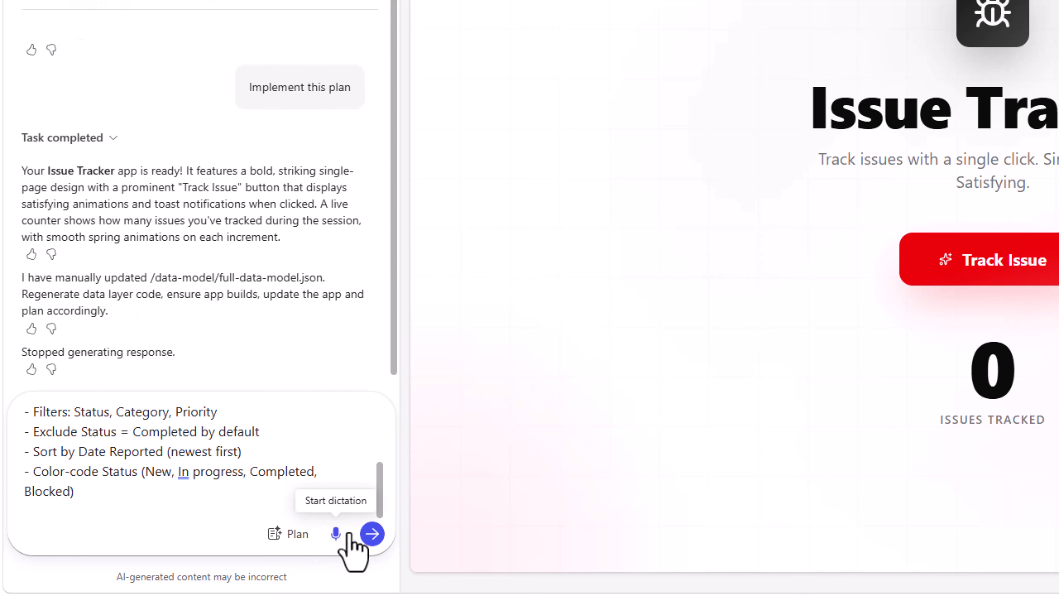
click(373, 534)
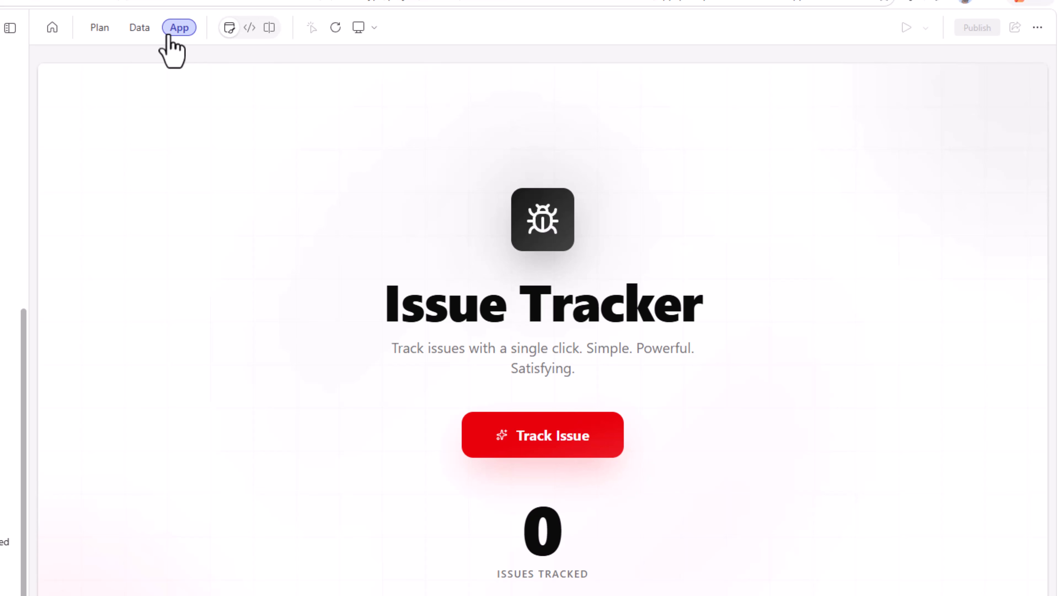
- Examine full-data-model.json in the data-model folder of the app's code
click(250, 27)
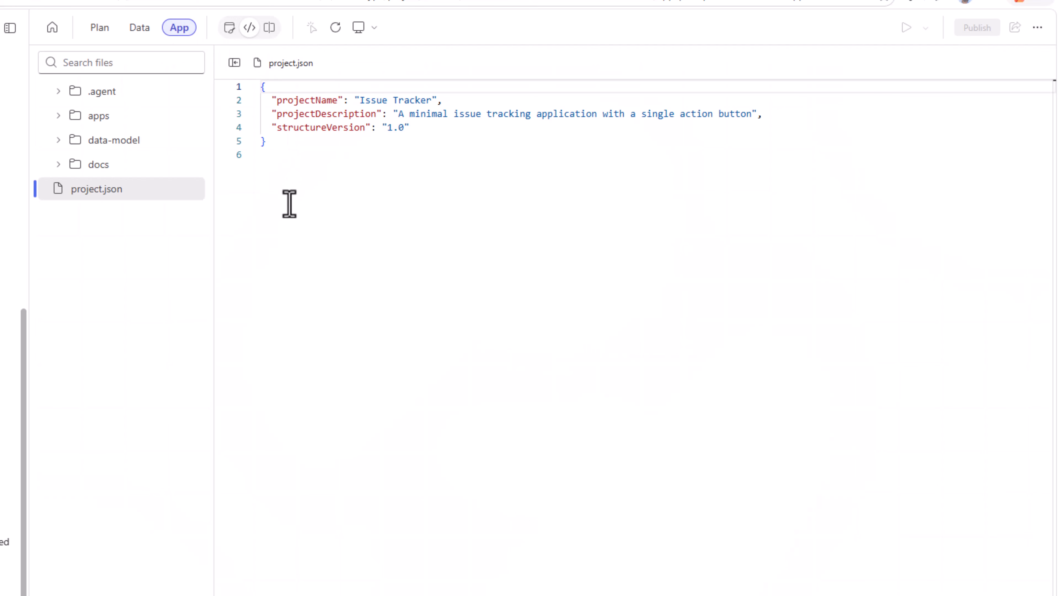
click(64, 142)
click(122, 166)
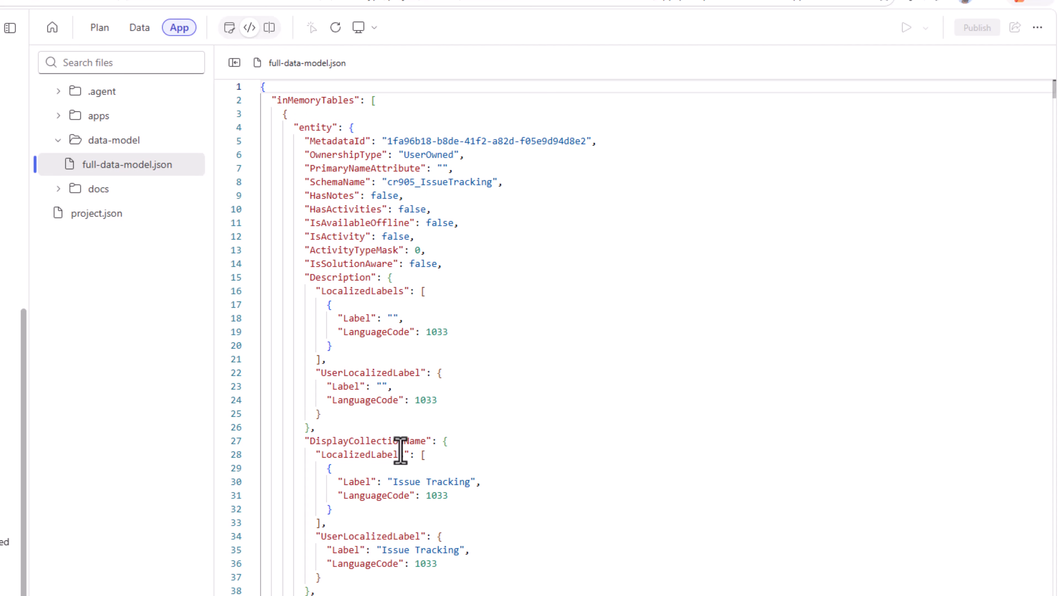
scroll(400, 450, down, 20)
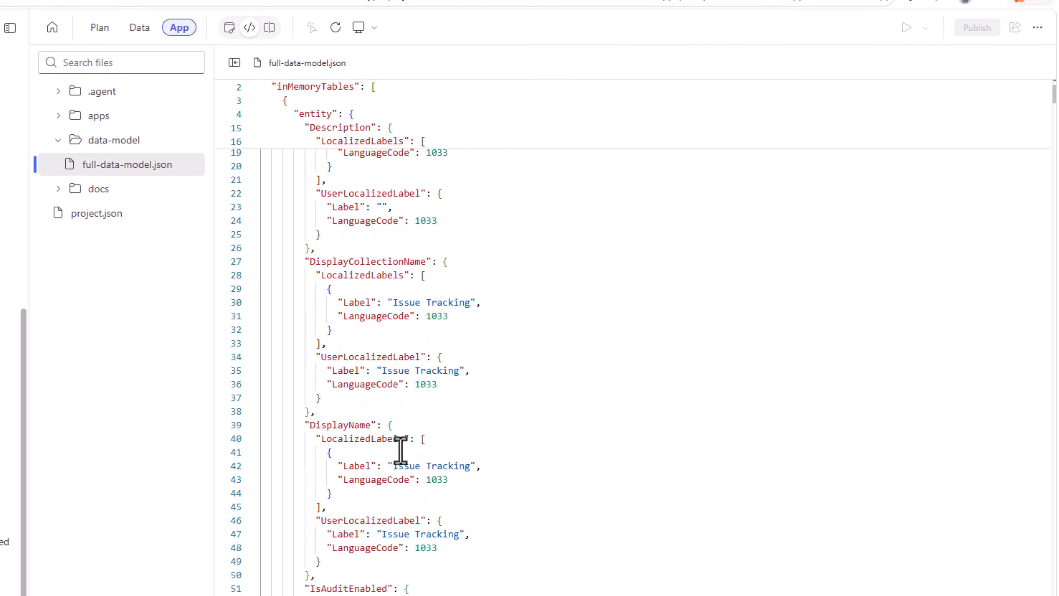
- Examine the Home page code in index.tsx under apps/issue-tracker/src/pages
click(64, 142)
click(63, 121)
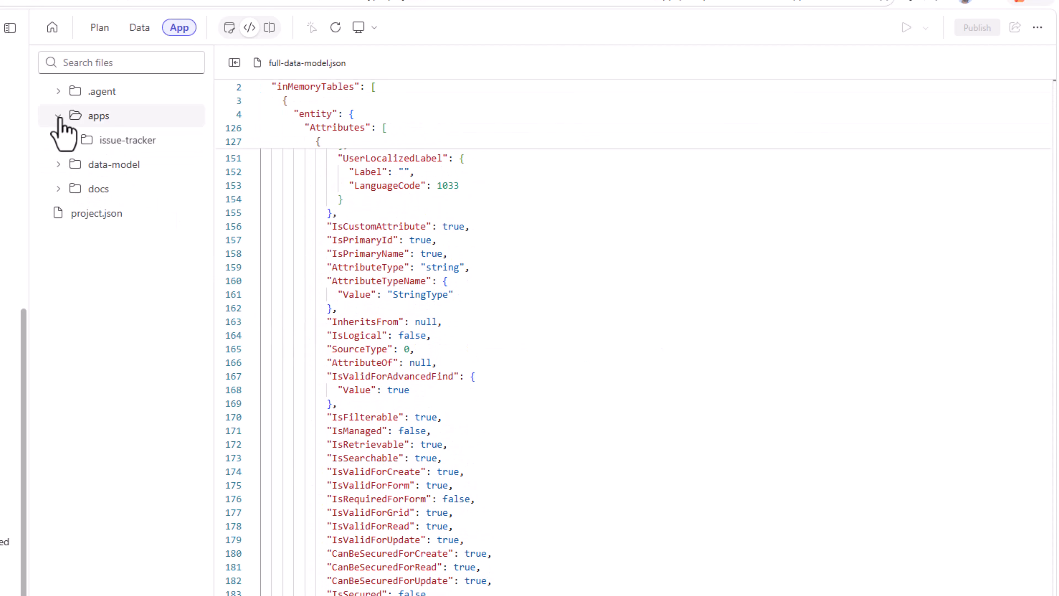
click(67, 141)
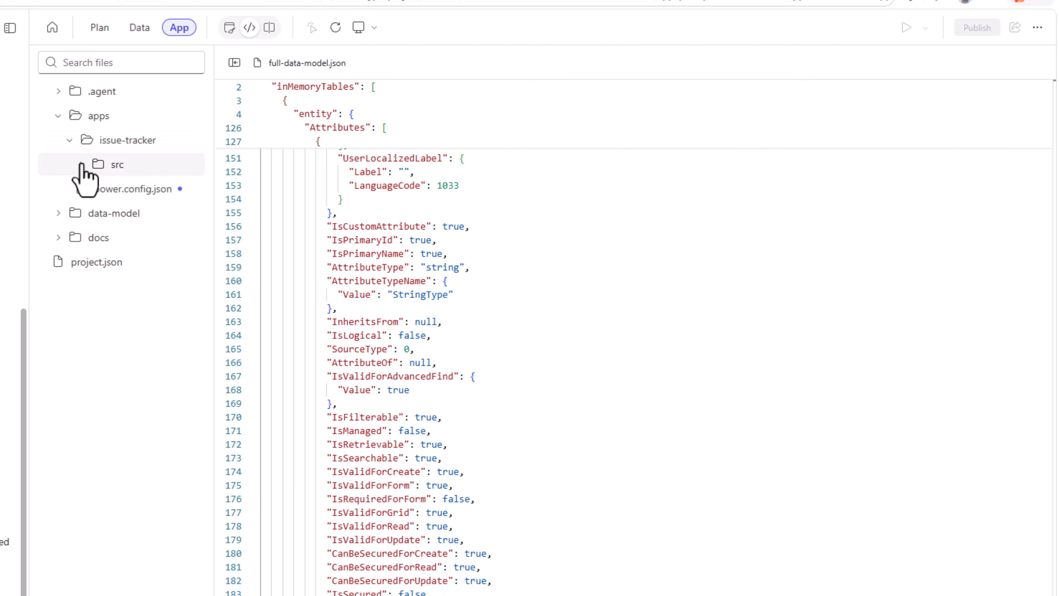
click(82, 165)
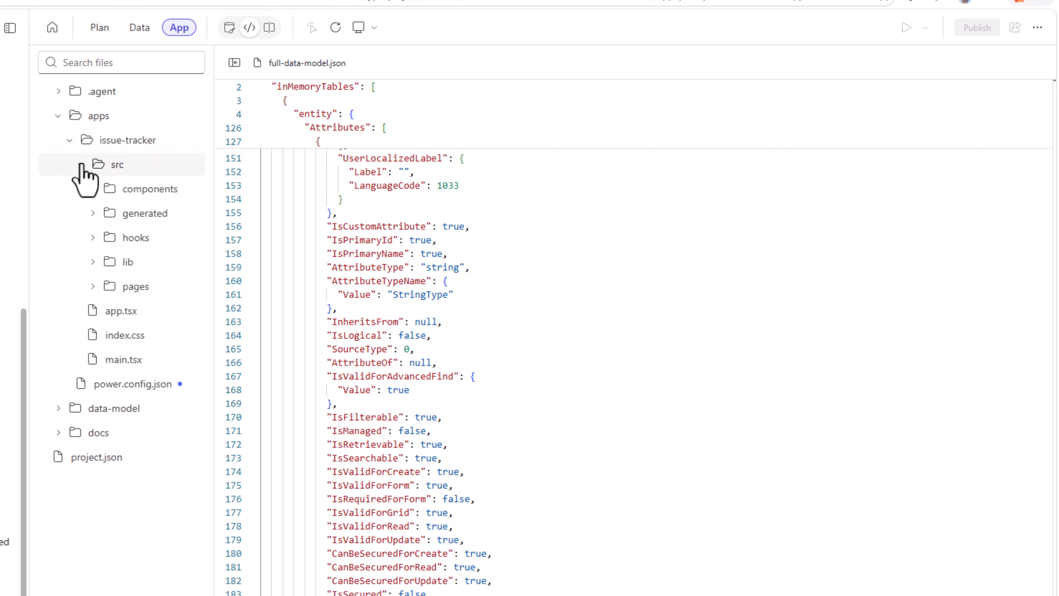
click(122, 292)
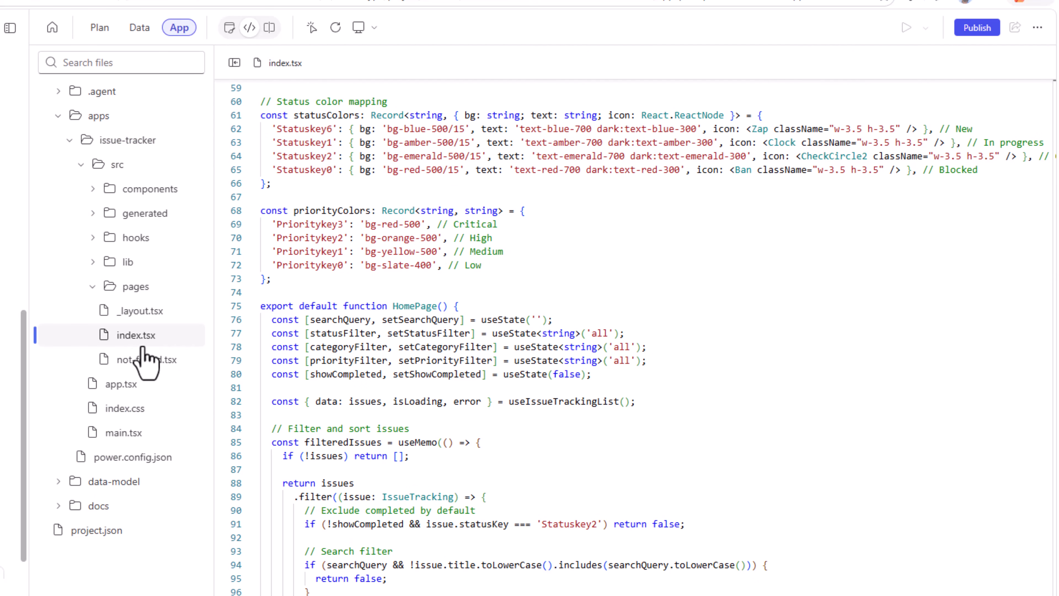
scroll(544, 180, up, 10)
scroll(483, 436, down, 6)
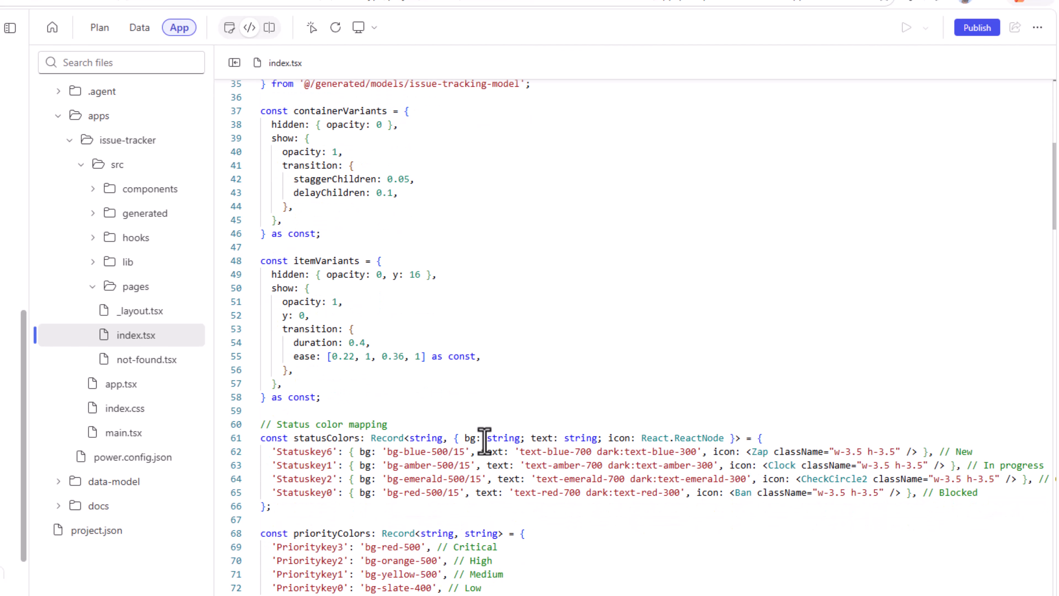
scroll(484, 440, down, 16)
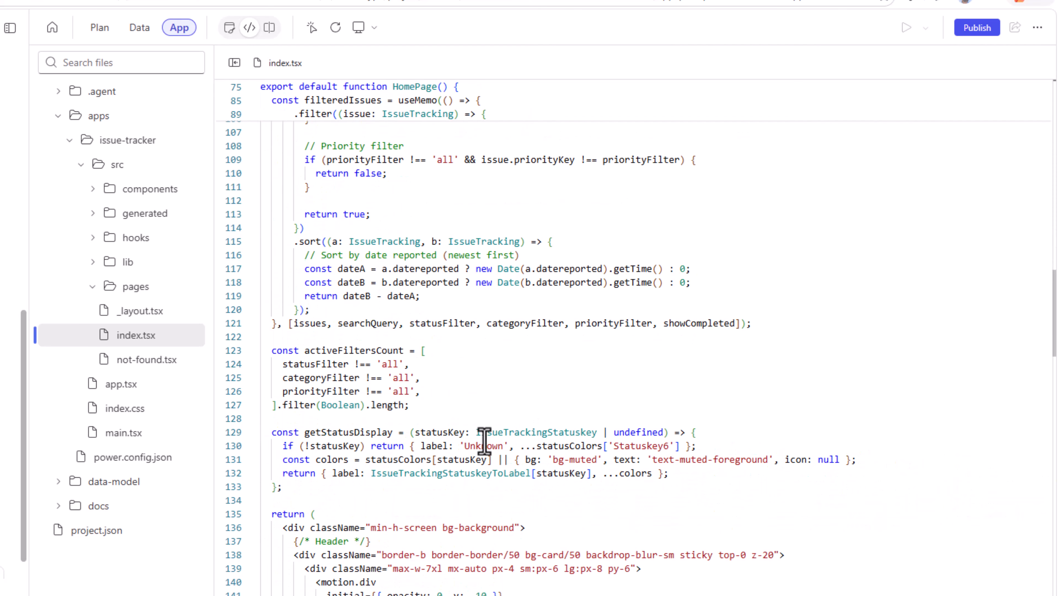
- Preview the generated Home screen and test its title search with "paint", clearing the search again
click(227, 30)
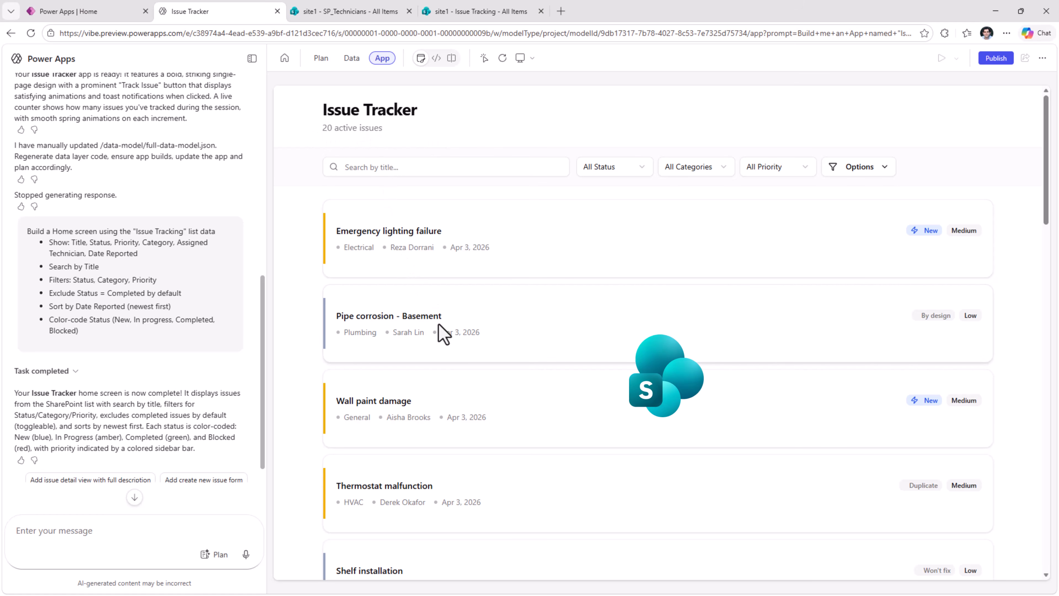
scroll(439, 334, down, 10)
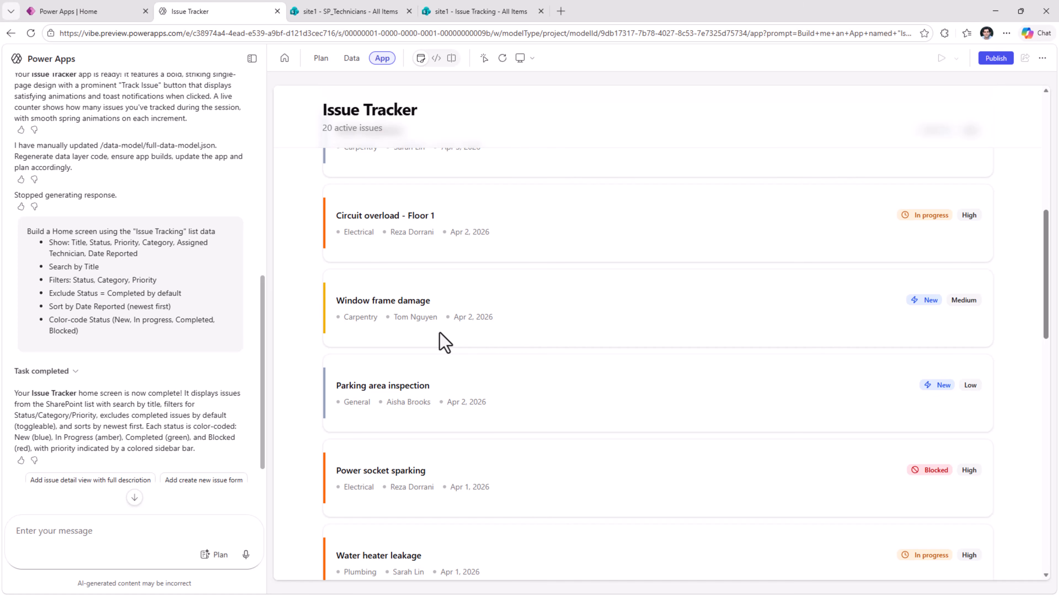
scroll(444, 342, up, 10)
click(394, 166)
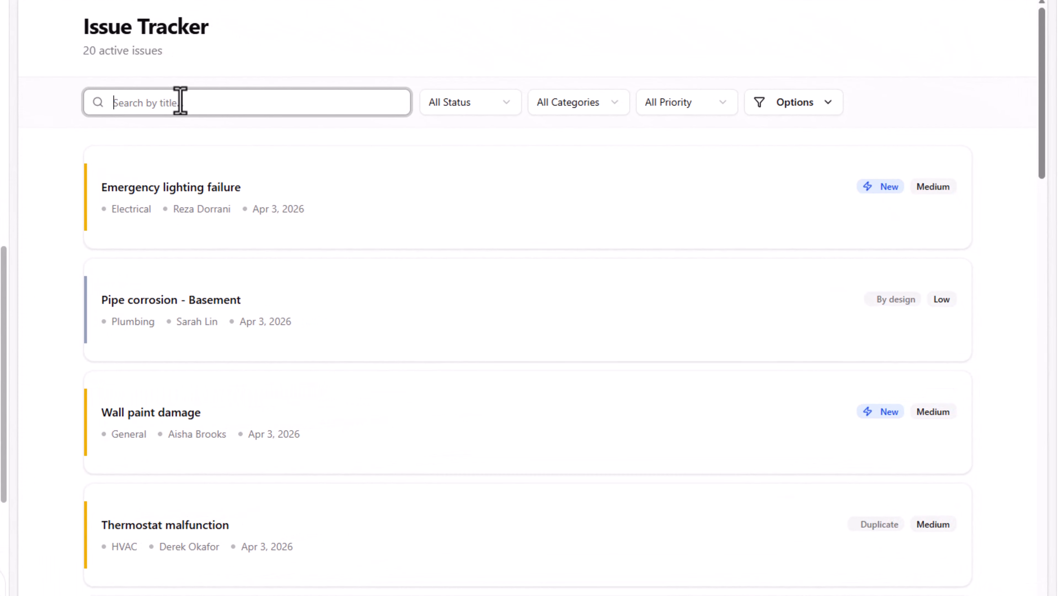
text(paint)
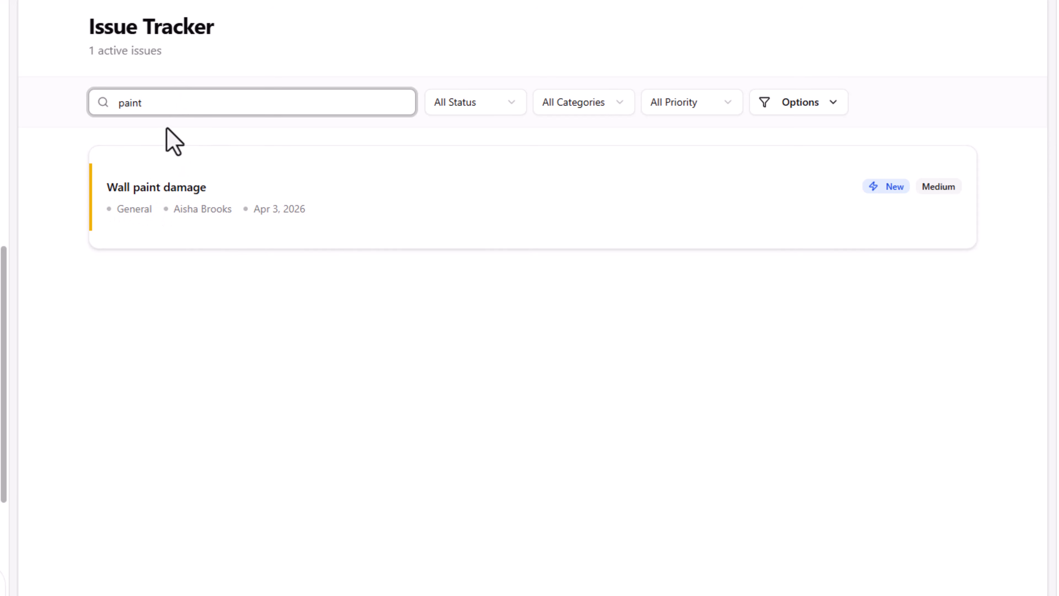
mouse_move(151, 100)
mouse_down()
mouse_move(46, 105)
mouse_move(52, 112)
mouse_up()
key(BackSpace)
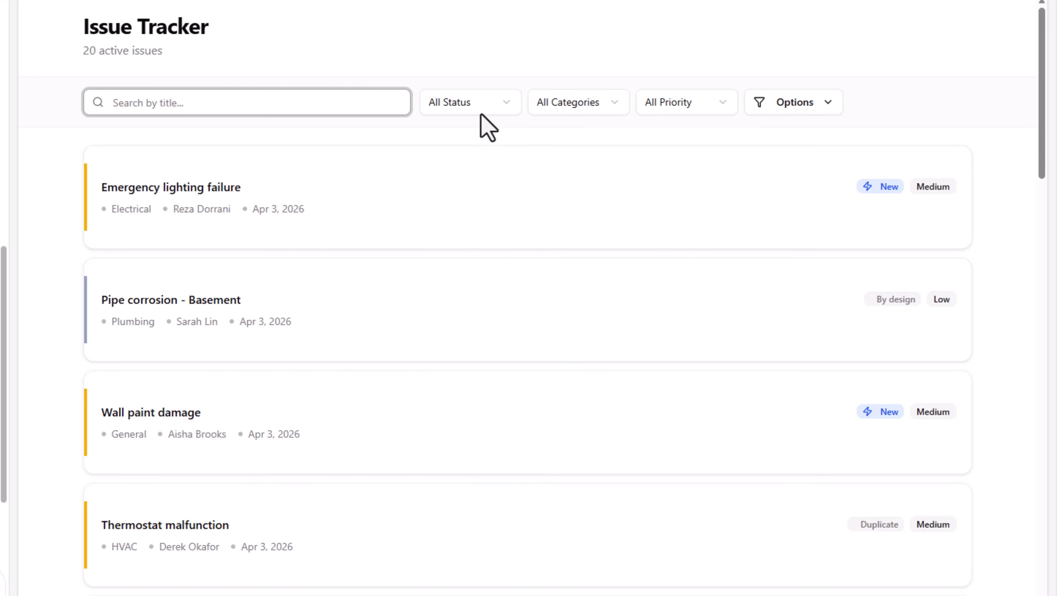
- Test the Status filter with In progress, reset it to All Status, and try the category filter
click(481, 105)
click(480, 182)
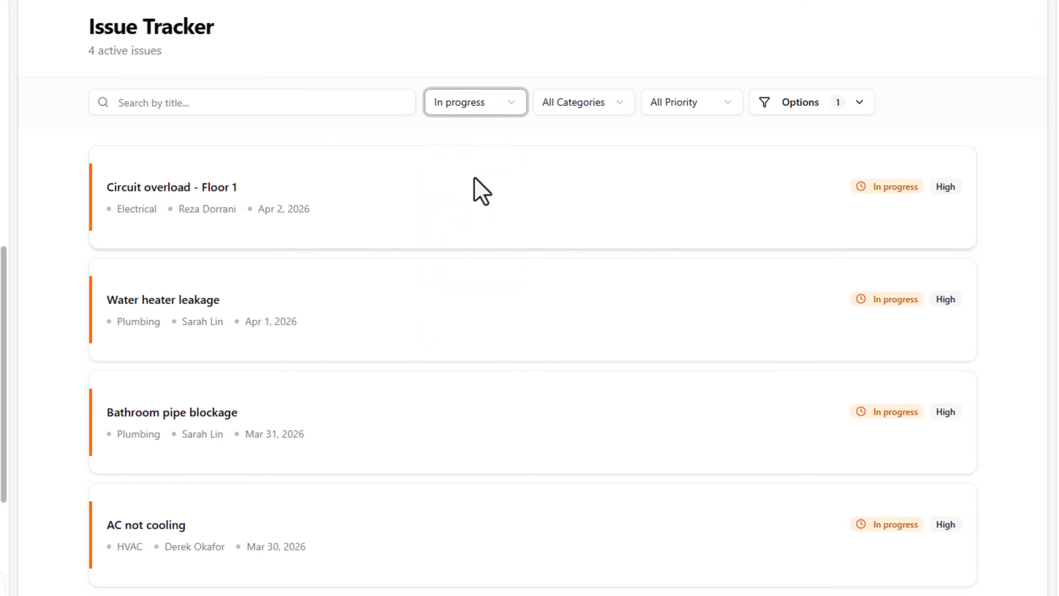
click(482, 105)
click(485, 134)
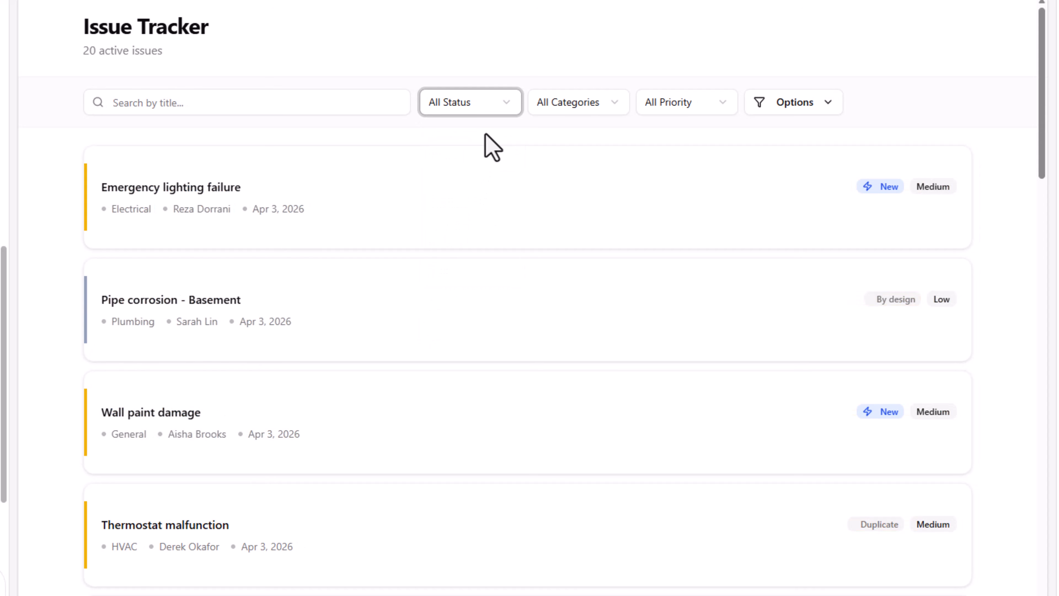
click(610, 104)
click(574, 184)
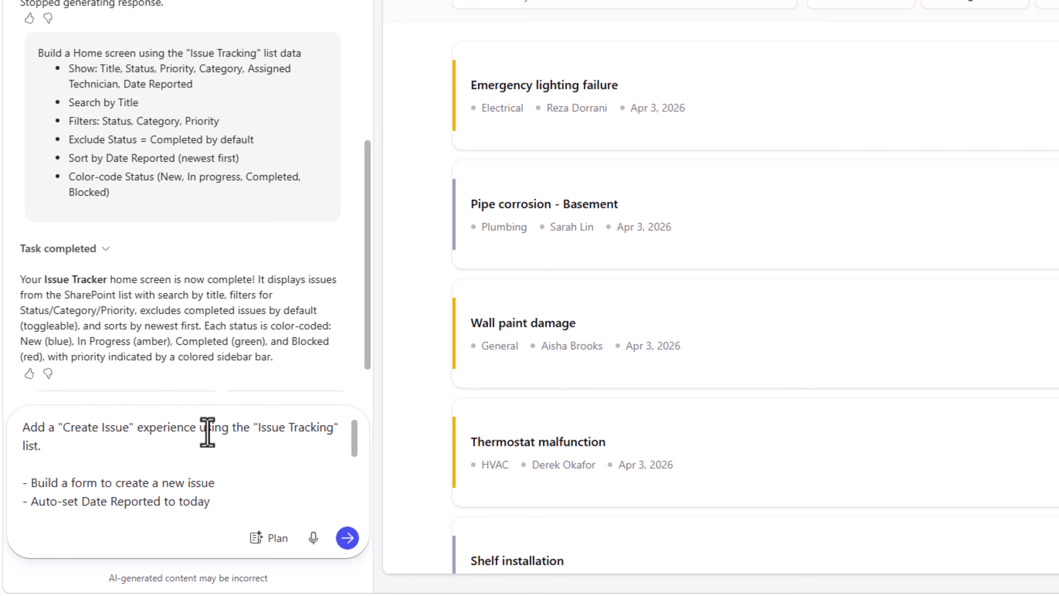
- Prompt for a "Create Issue" form with Date Reported set to today and an auto-assigned, available, least-busy matching technician, attaching IssueTracker.png as the screen style
drag(354, 454, 357, 465)
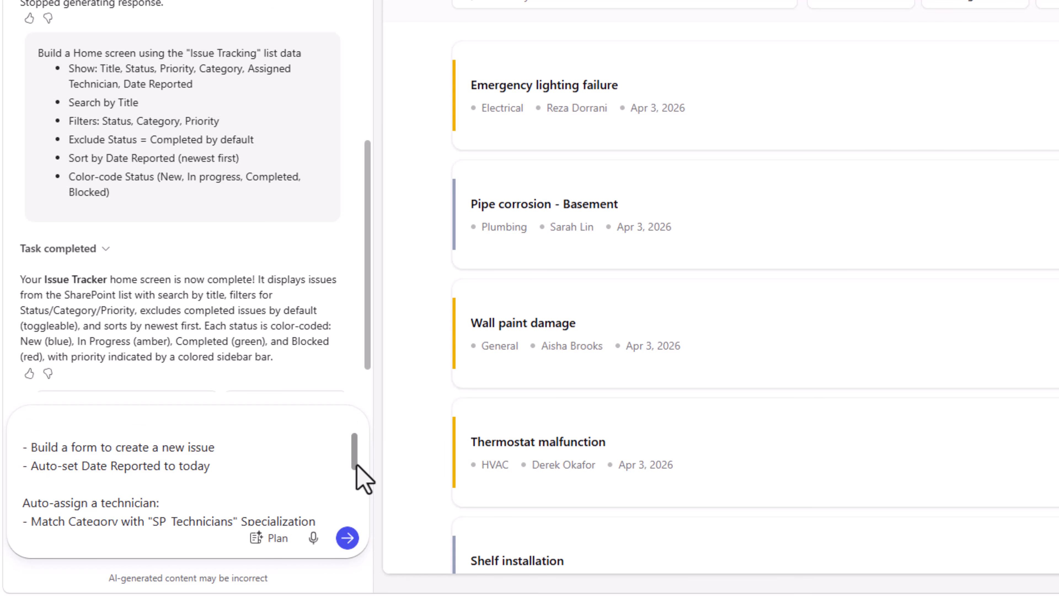
drag(357, 465, 361, 485)
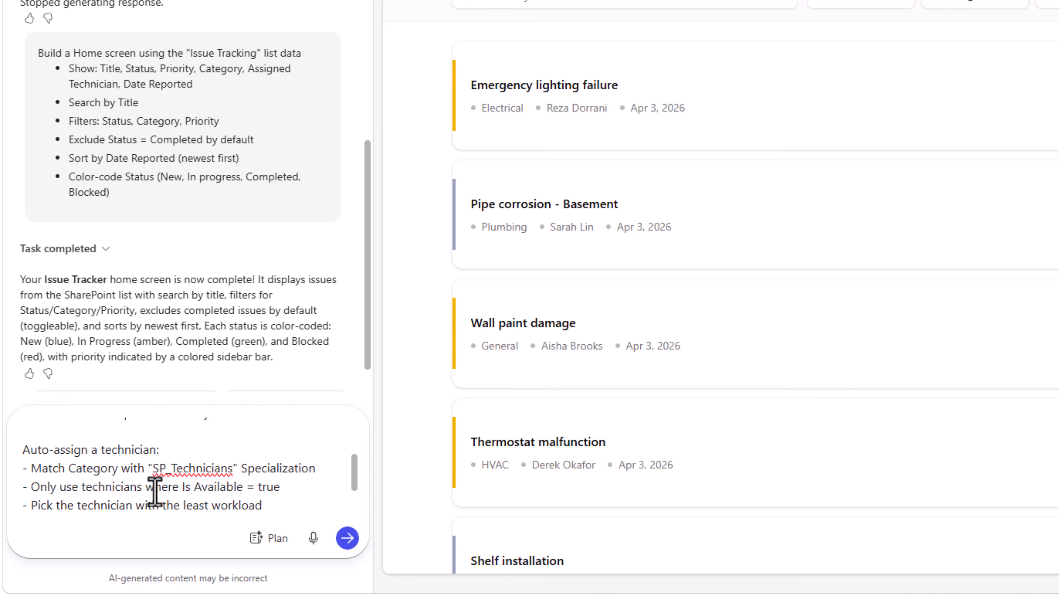
scroll(155, 492, down, 2)
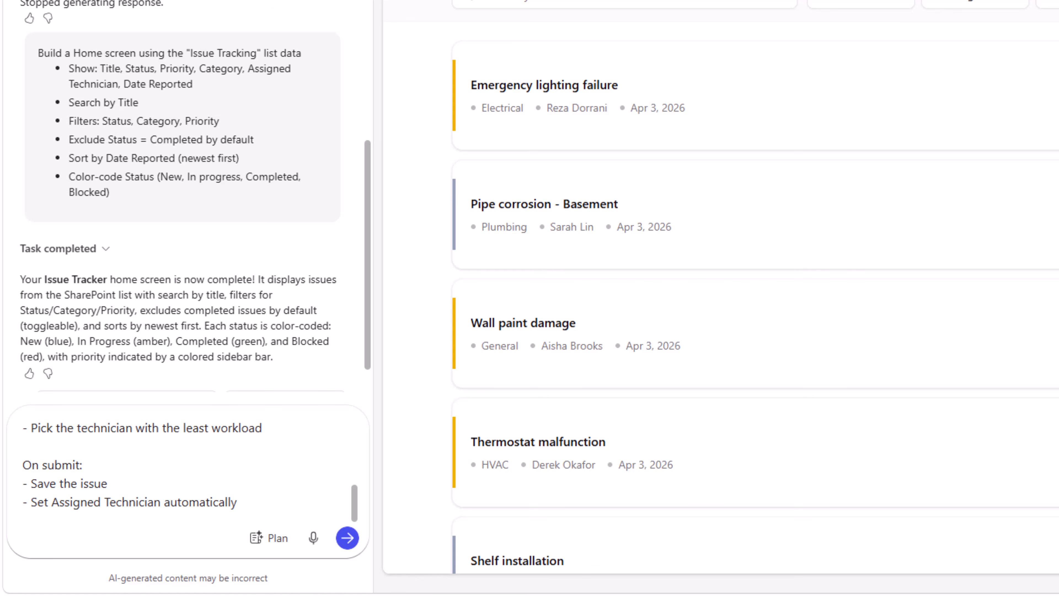
drag(2, 318, 161, 441)
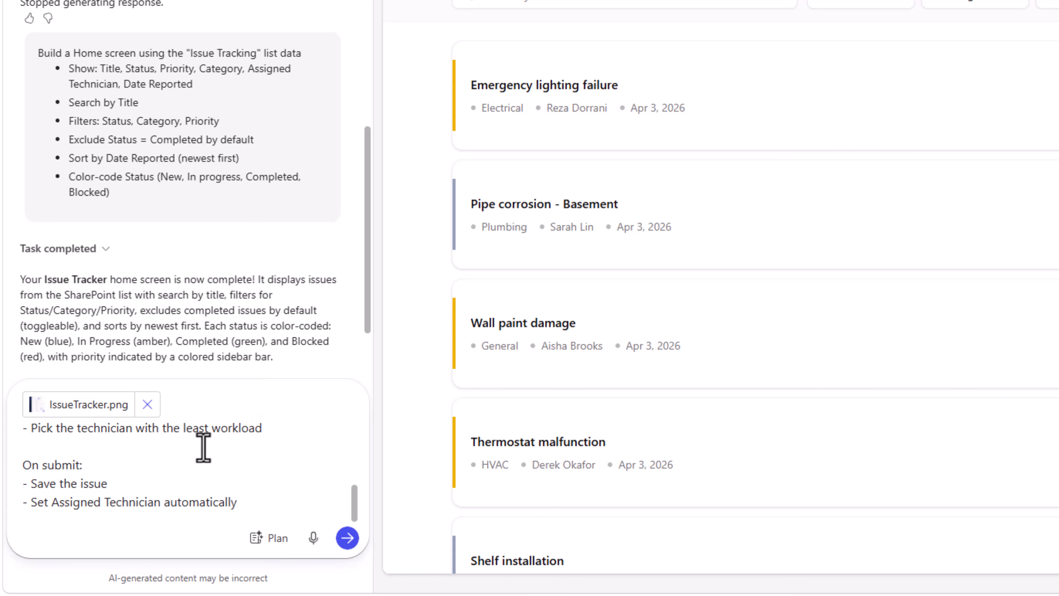
text(Check attached Image for screen style)
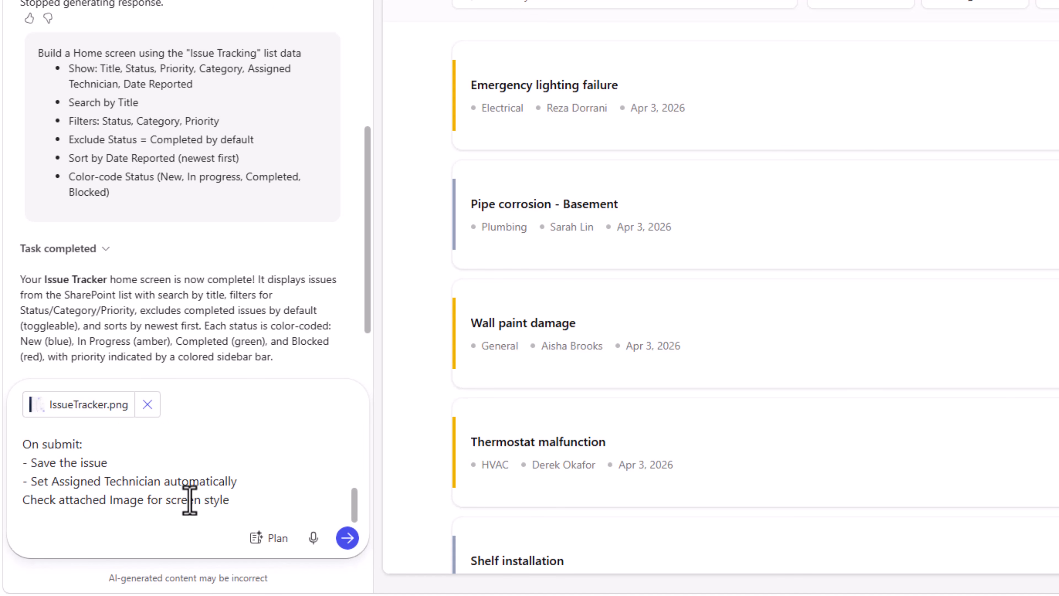
click(347, 538)
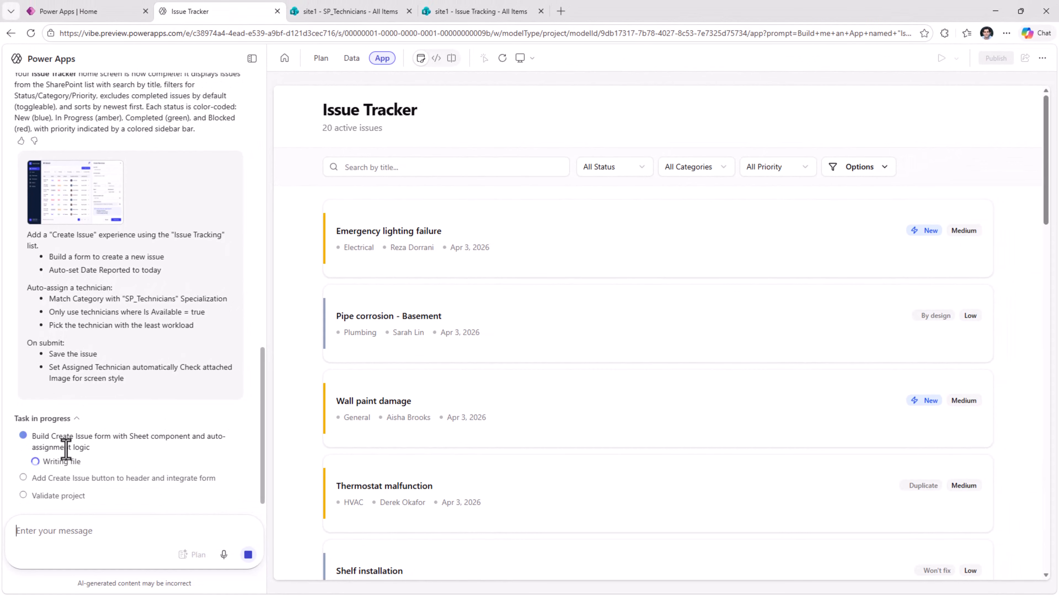
- Review the new Create New Issue form in the app preview and close it
click(436, 58)
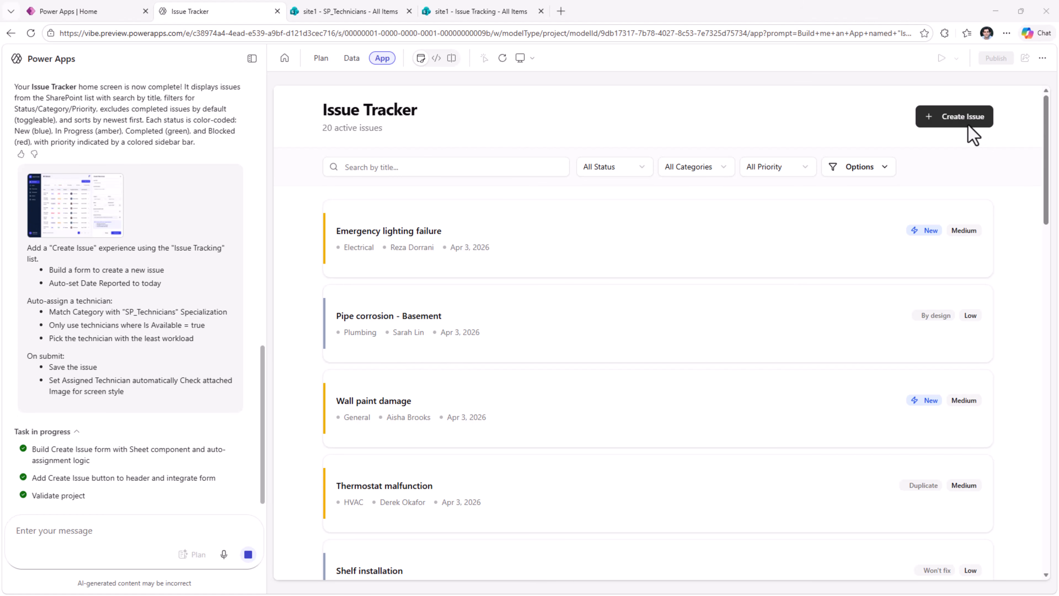
click(957, 121)
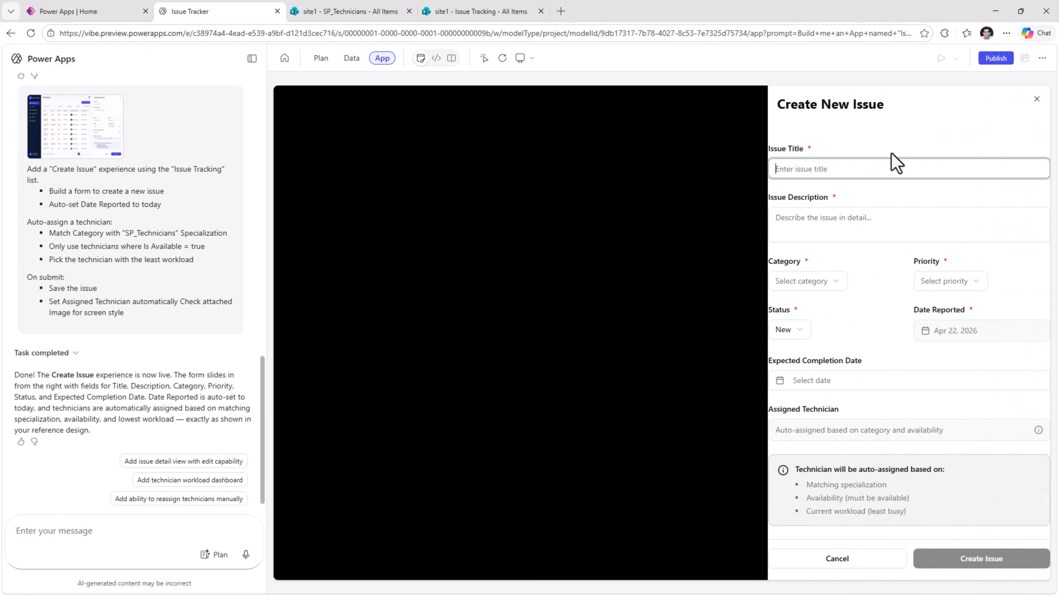
click(1037, 101)
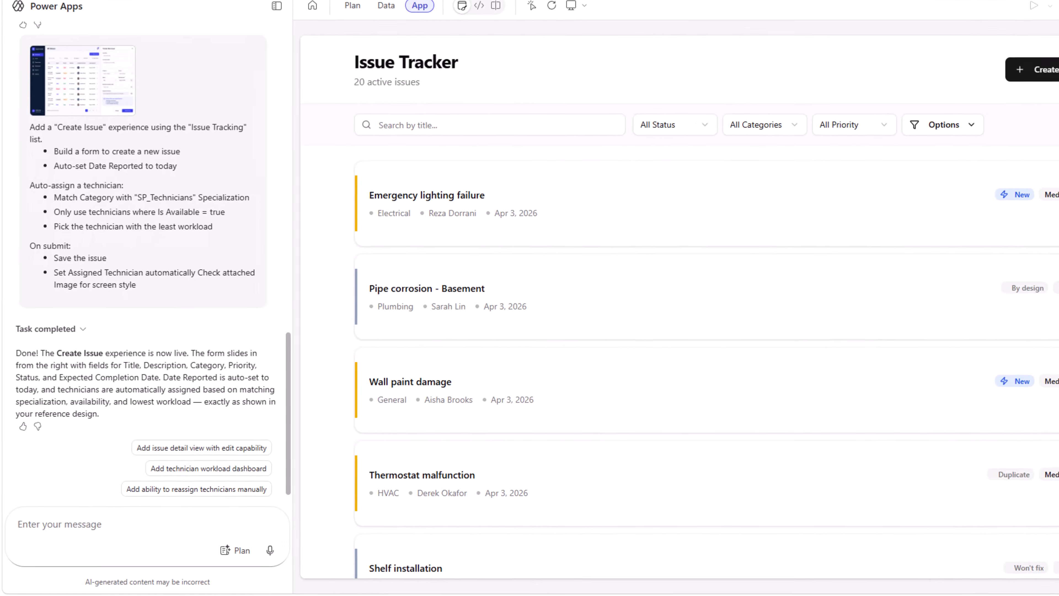
- Attach IssueTracker.png and submit the prompt "Update the app design to match the attached image as reference"
drag(1, 516, 134, 519)
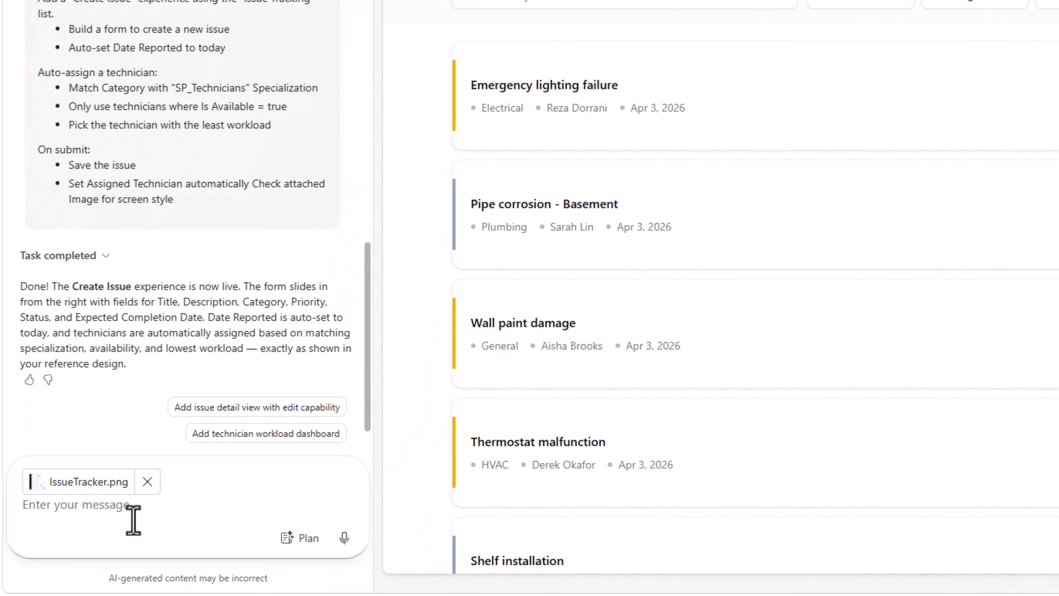
text(Update the app design to match the attached image as reference)
key(Return)
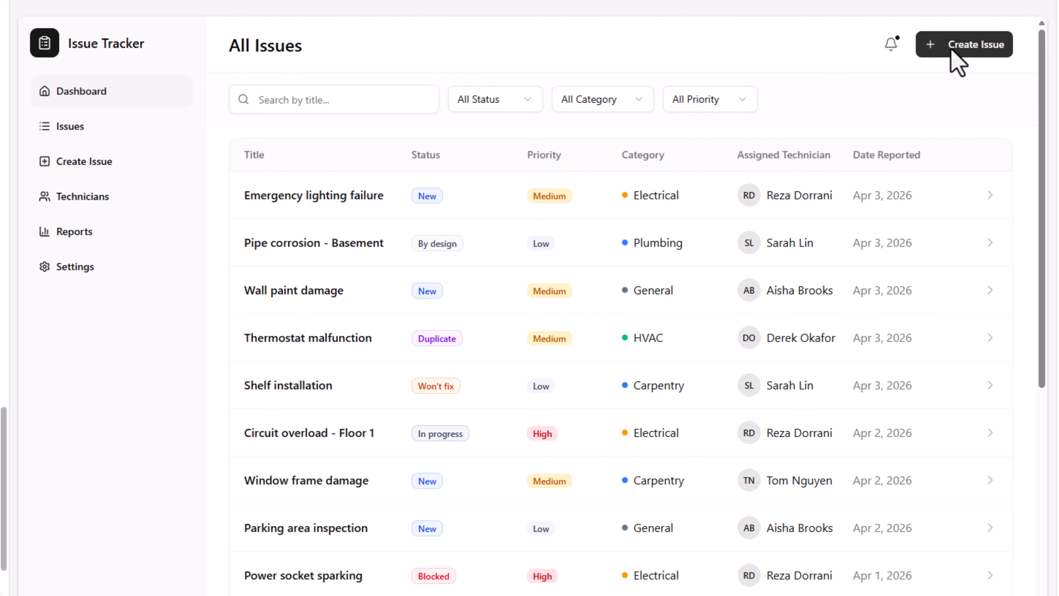
- Start a new issue titled "A/C not working" with the description "building 5 floor 1"
click(951, 50)
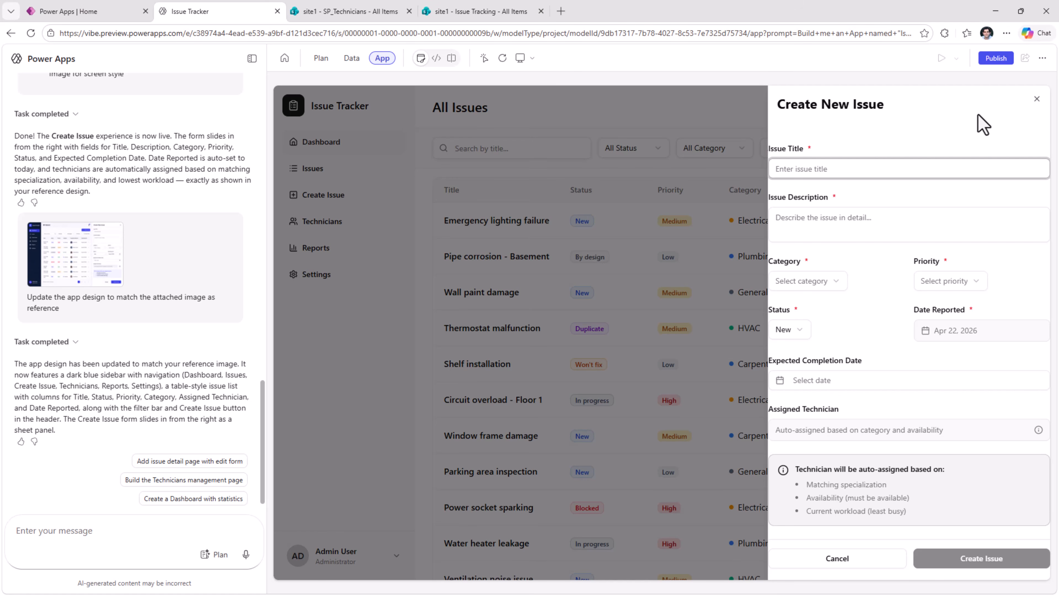
text(A/C not working)
click(827, 218)
text(building 5 floor 1)
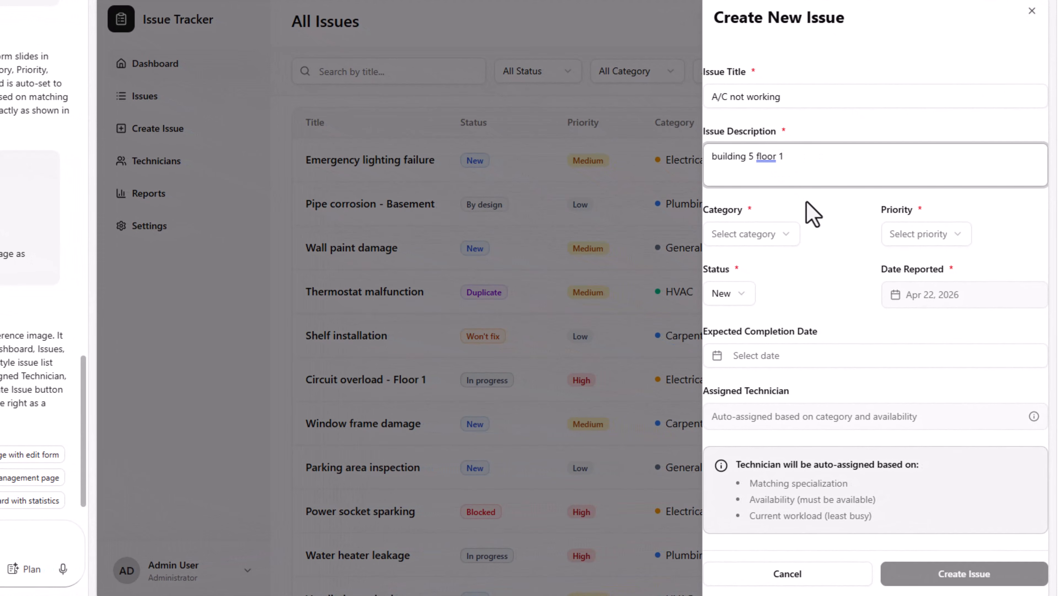
- Set the new issue's category to HVAC and its priority to High
click(818, 224)
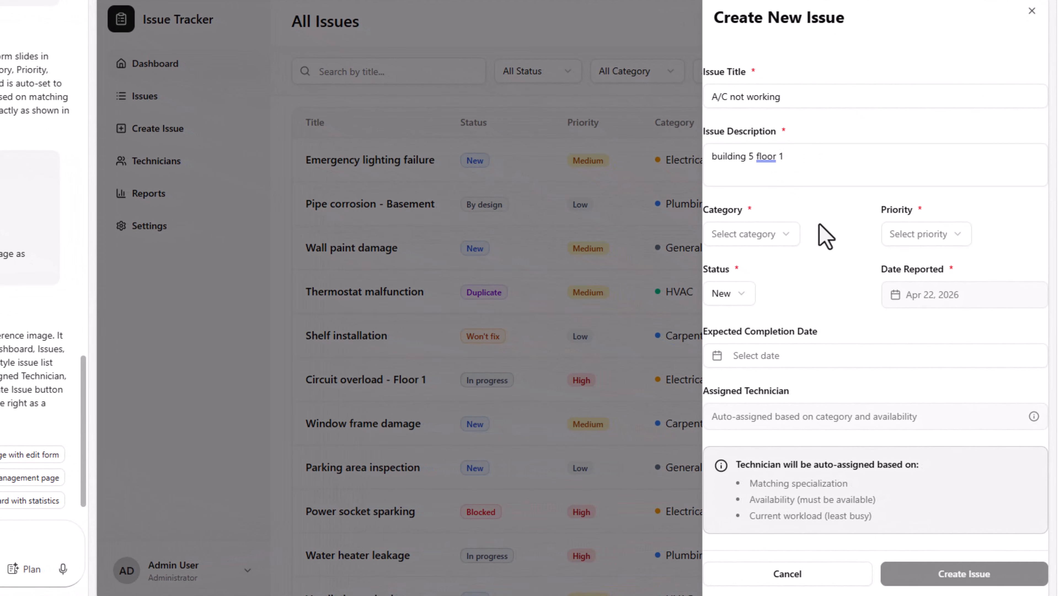
click(777, 235)
click(746, 307)
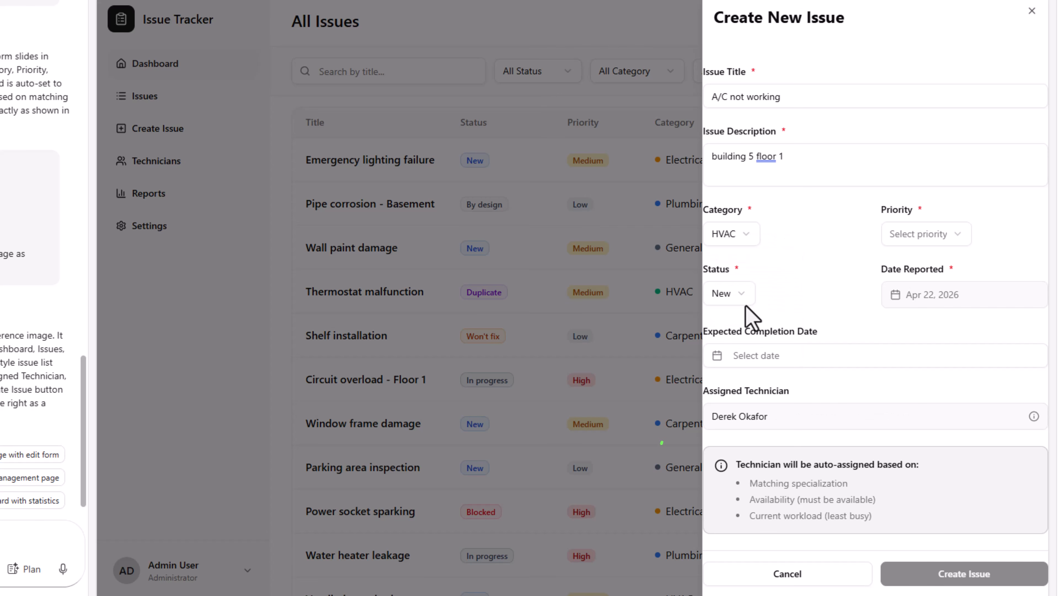
click(916, 233)
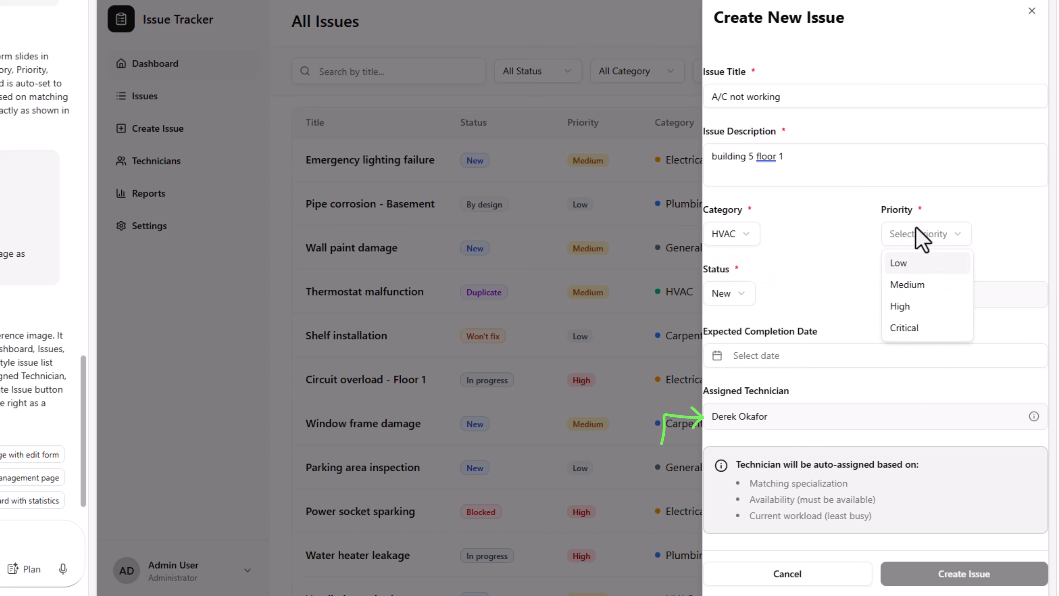
click(914, 306)
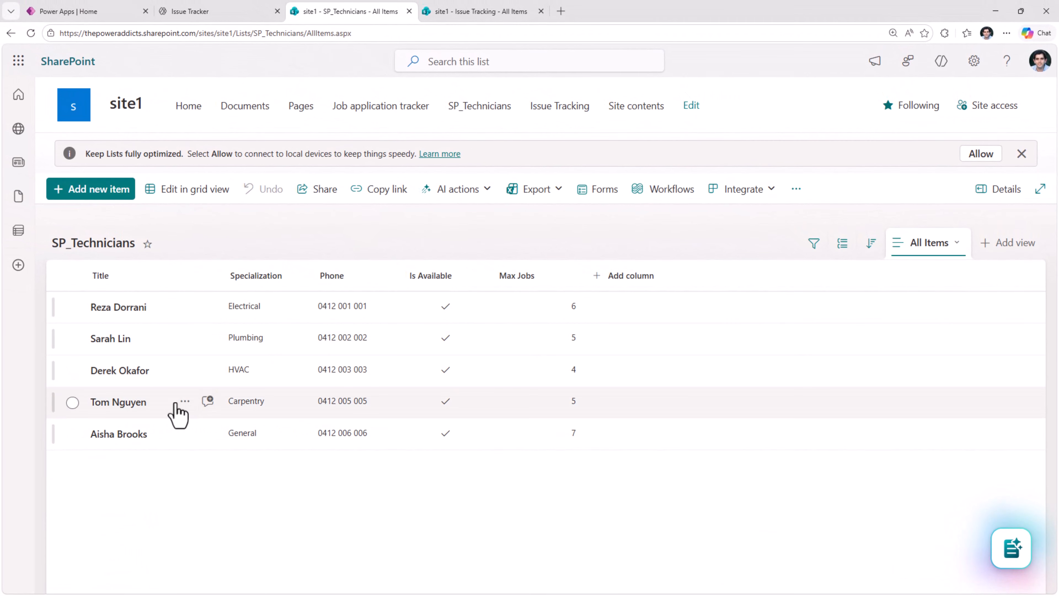
- Check the HVAC and Electrical technicians in the SP_Technicians list against the form's auto-assignment, and return to the Issue Tracker app
click(73, 370)
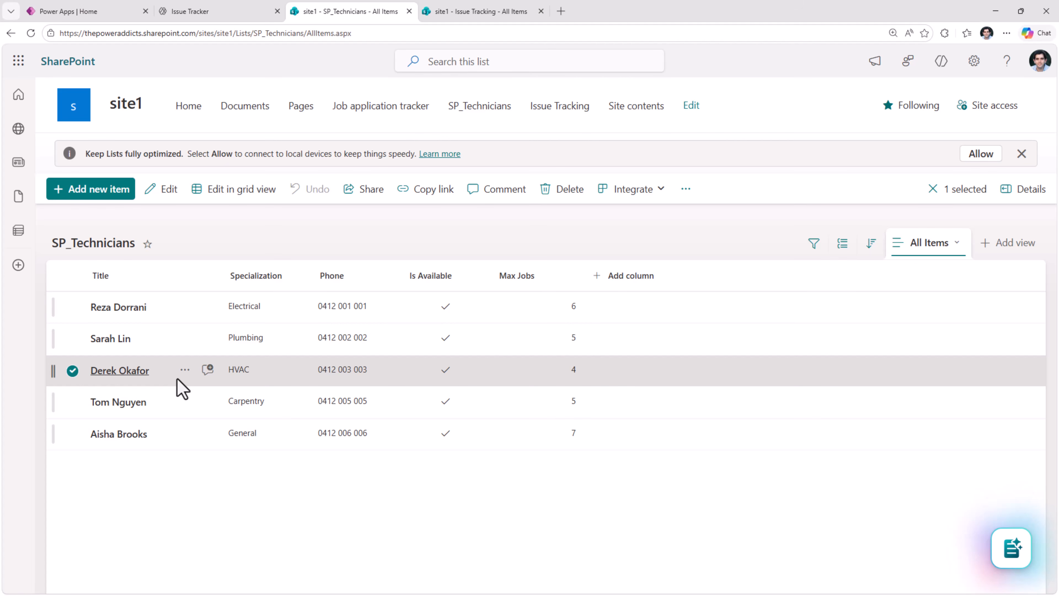
click(72, 308)
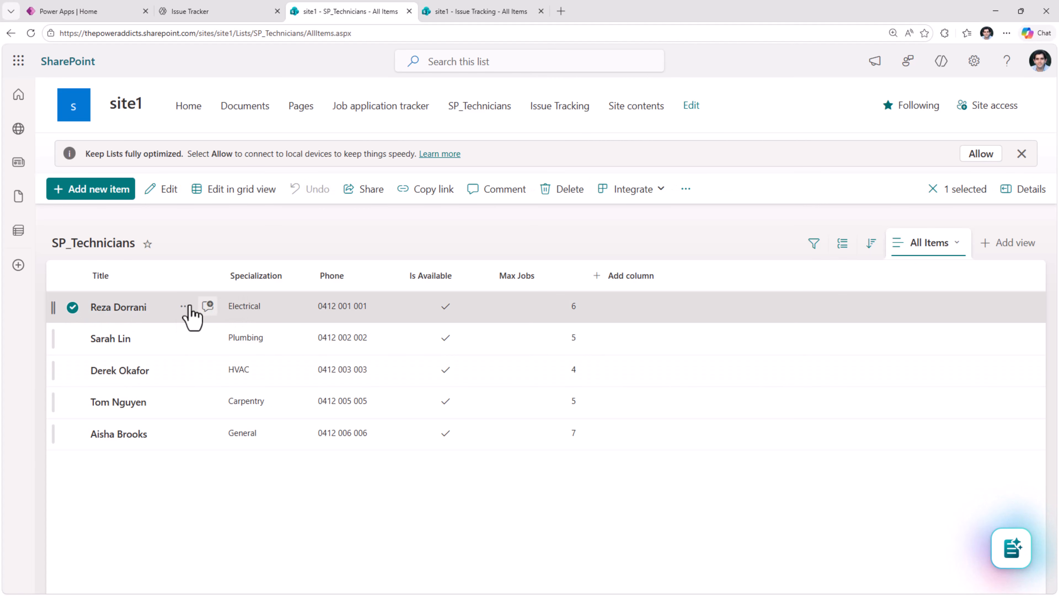
click(204, 11)
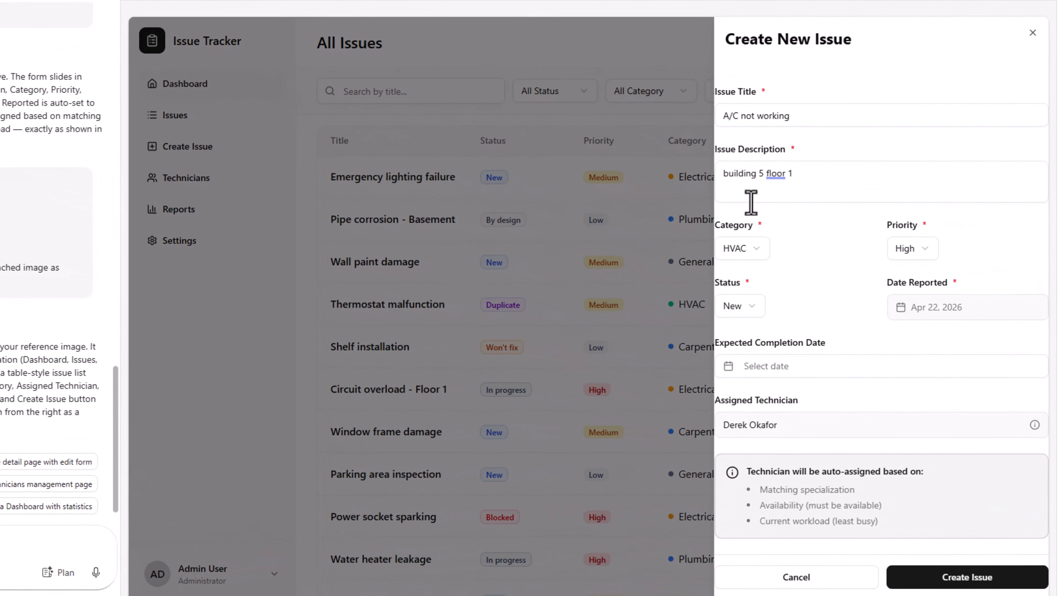
- Test technician auto-assignment by switching the issue's category to Electrical and back to HVAC
click(743, 248)
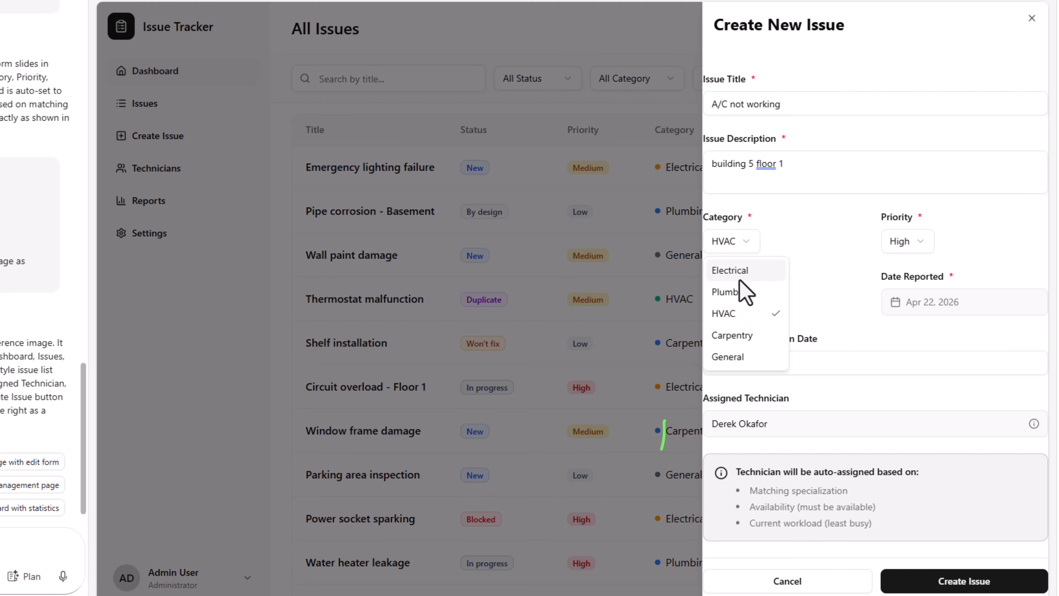
click(736, 271)
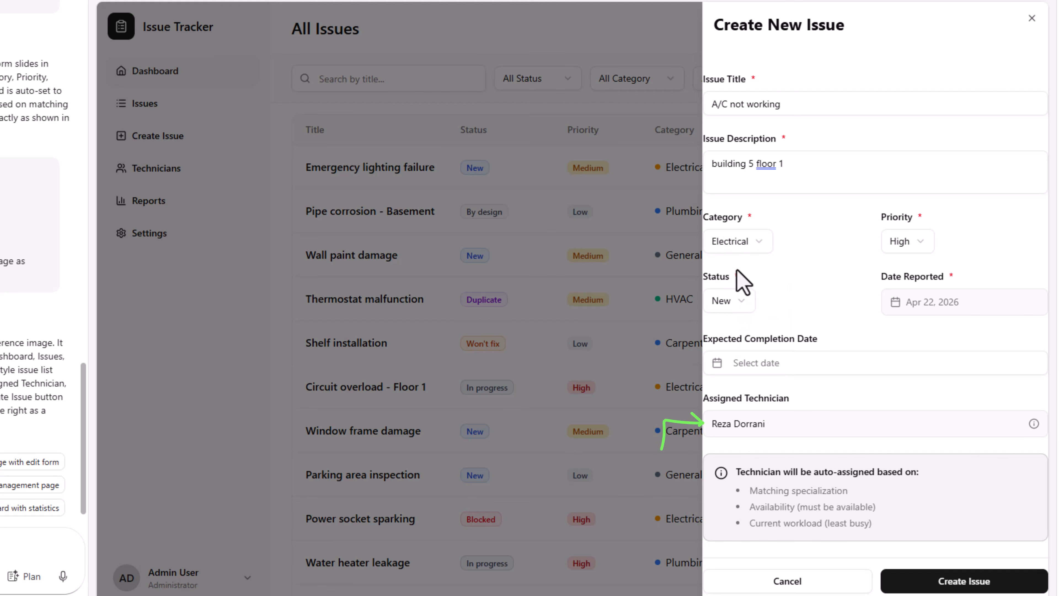
click(754, 246)
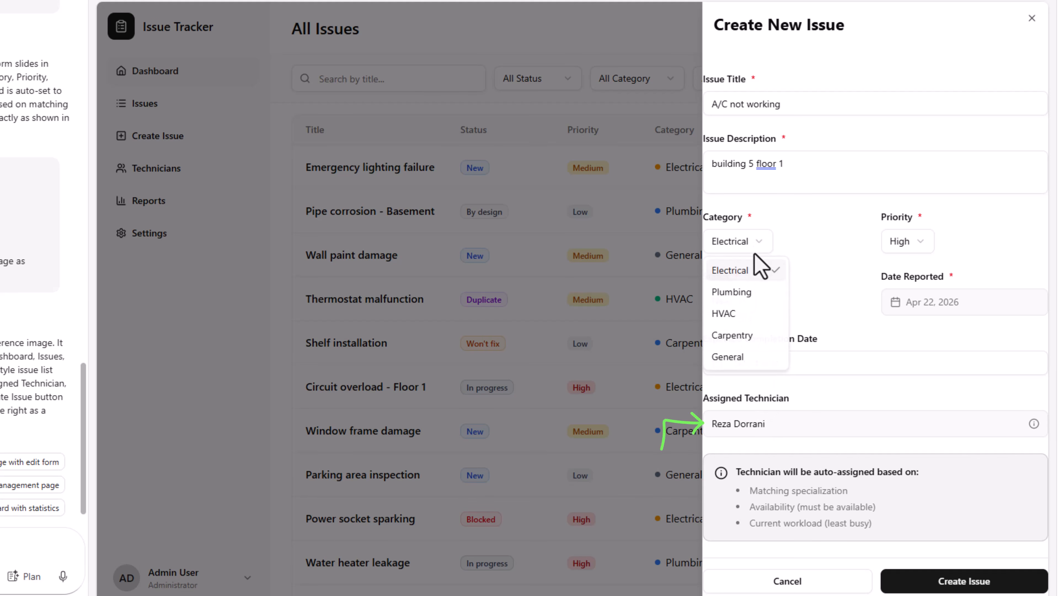
click(748, 313)
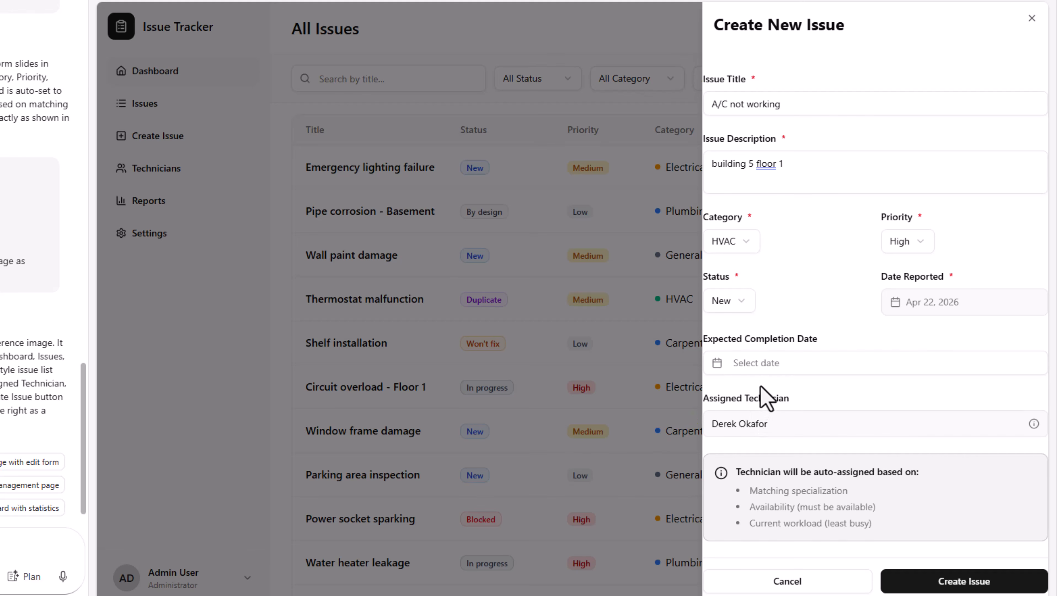
- Create the issue with an expected completion date of April 24, 2026, and check its record in the SharePoint Issue Tracking list
click(765, 370)
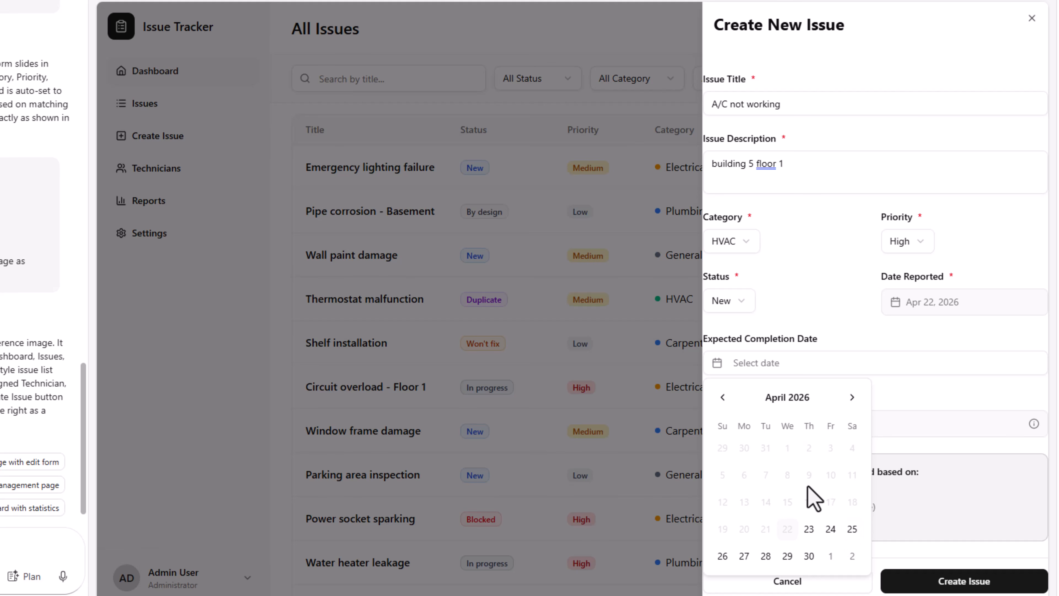
click(829, 535)
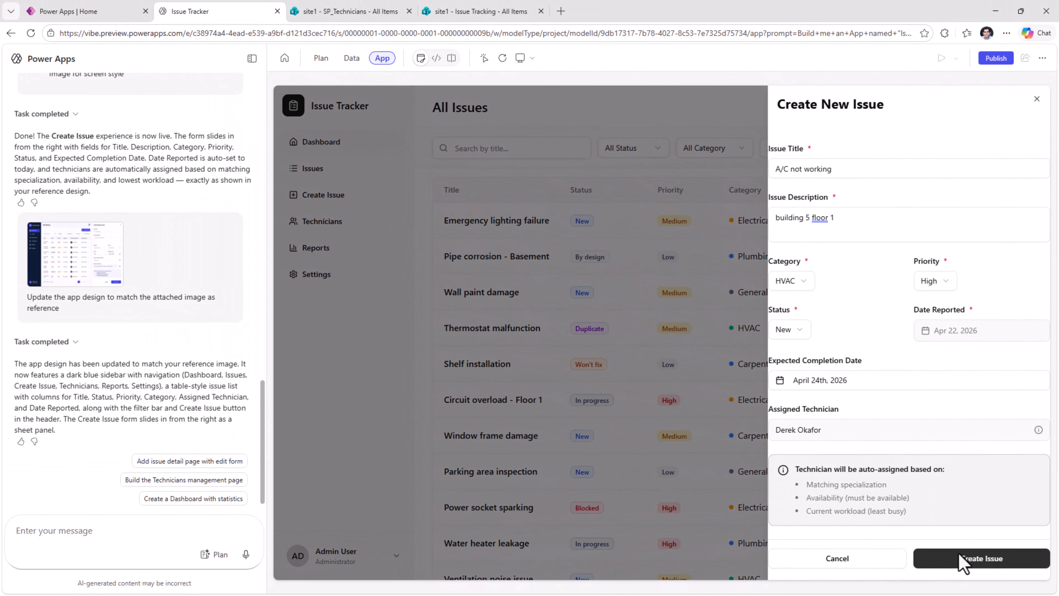
click(943, 582)
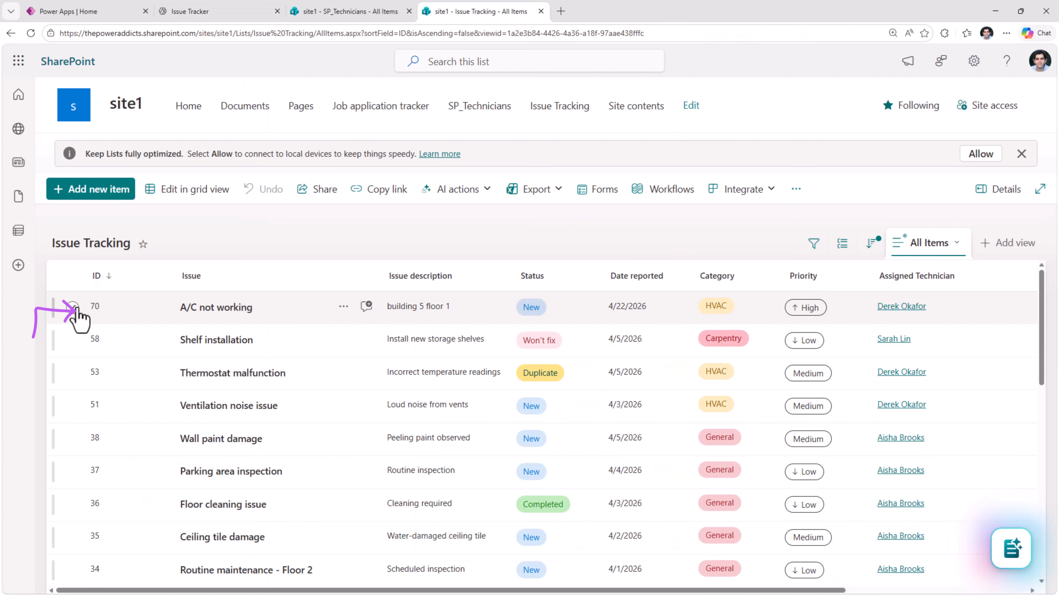
click(74, 307)
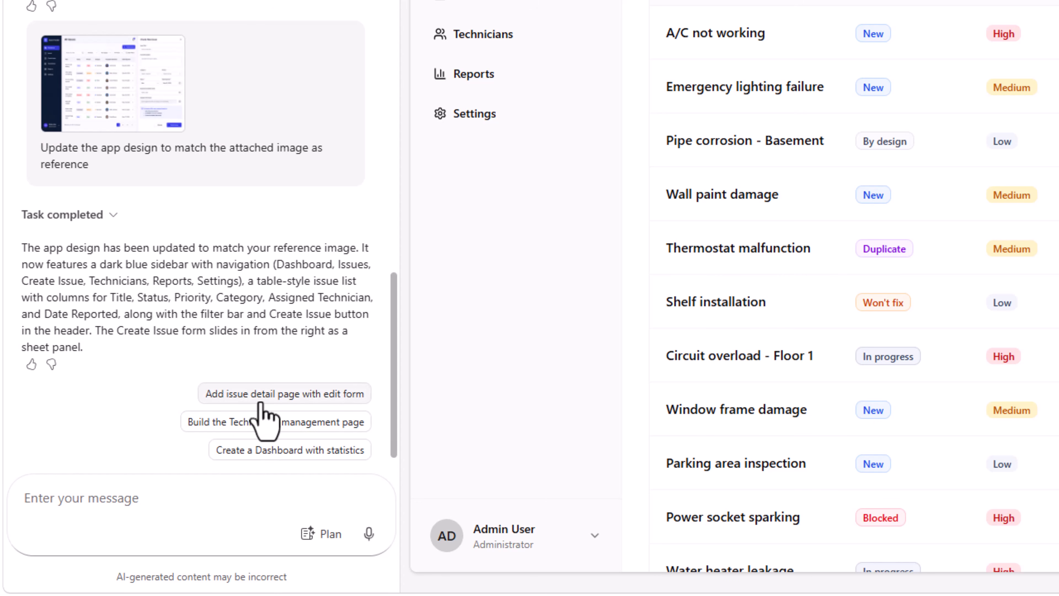
- Submit the suggested prompt "Add issue detail page with edit form"
click(336, 395)
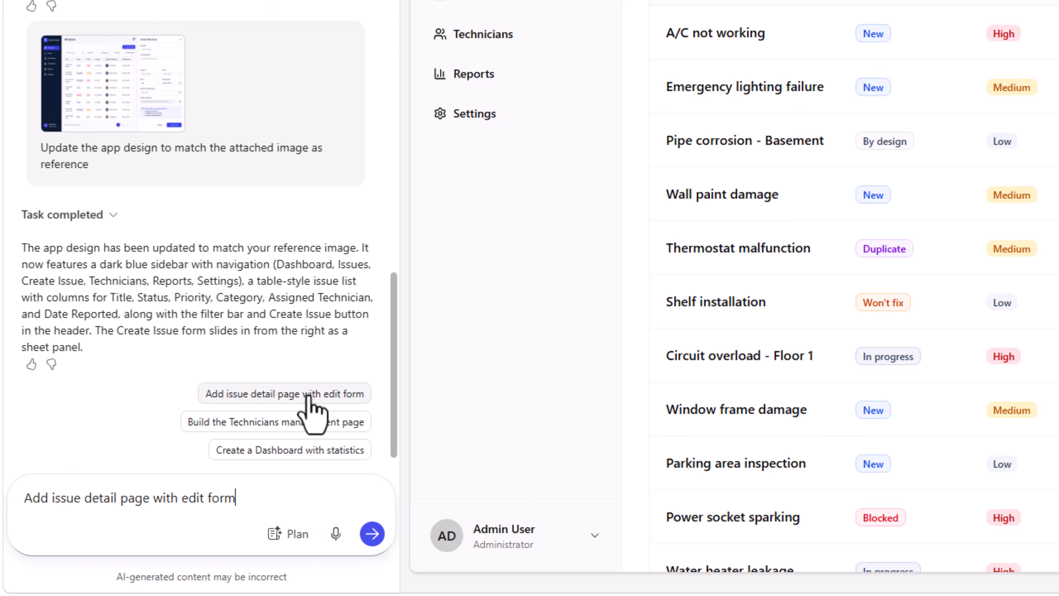
click(372, 534)
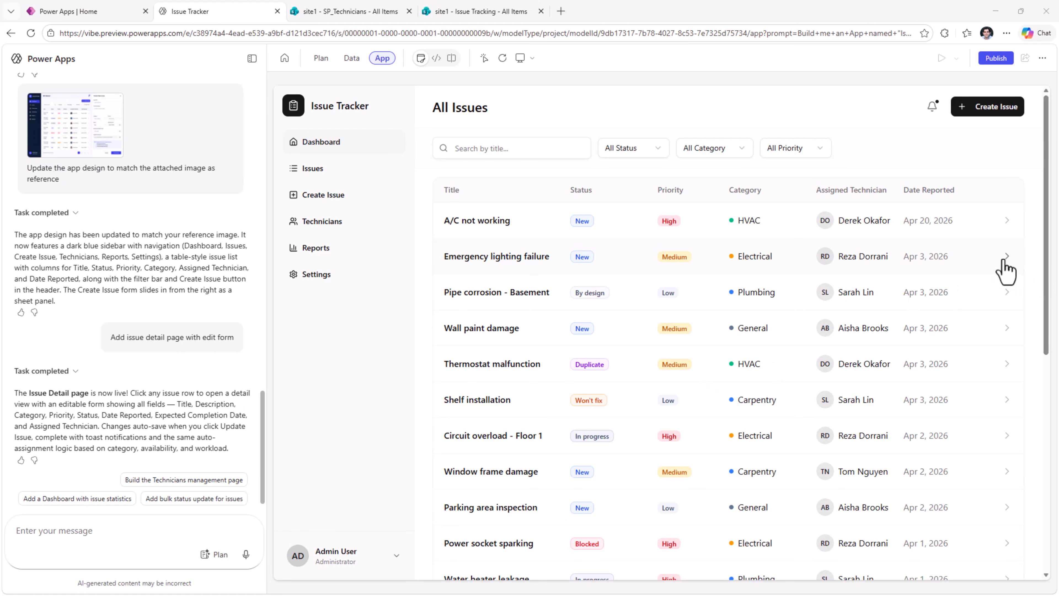
- Set the Emergency lighting failure issue's priority to Critical on its Edit Issue page, save it and return to the issue list
click(1007, 271)
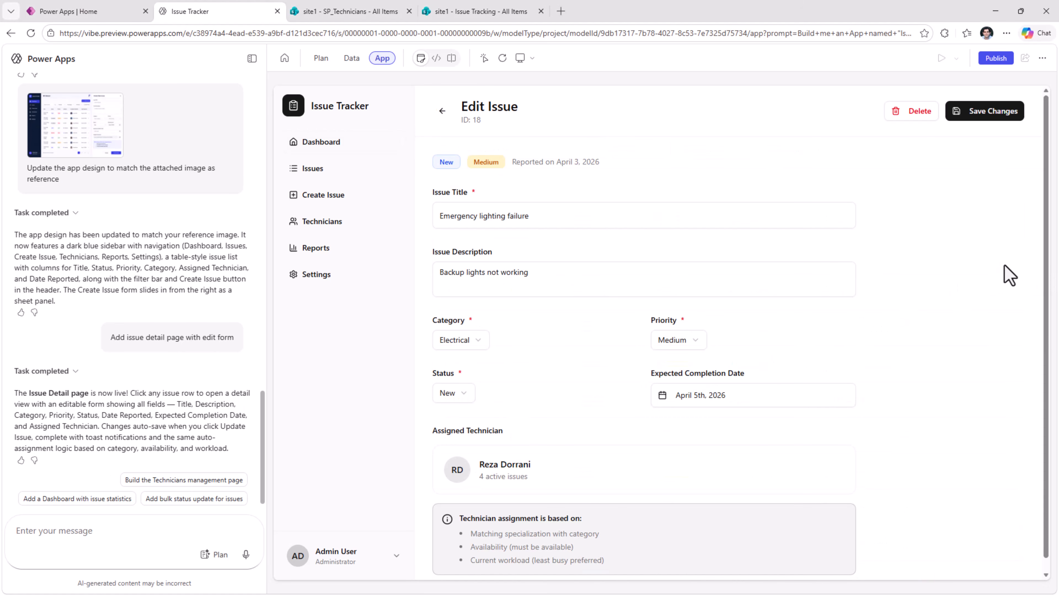
scroll(946, 428, down, 1)
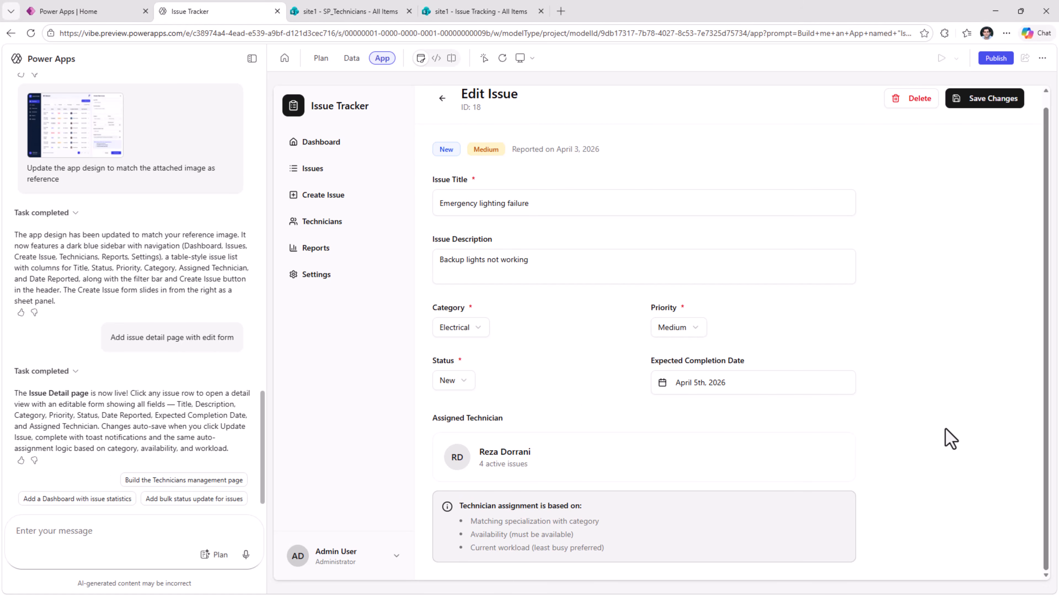
scroll(945, 429, up, 1)
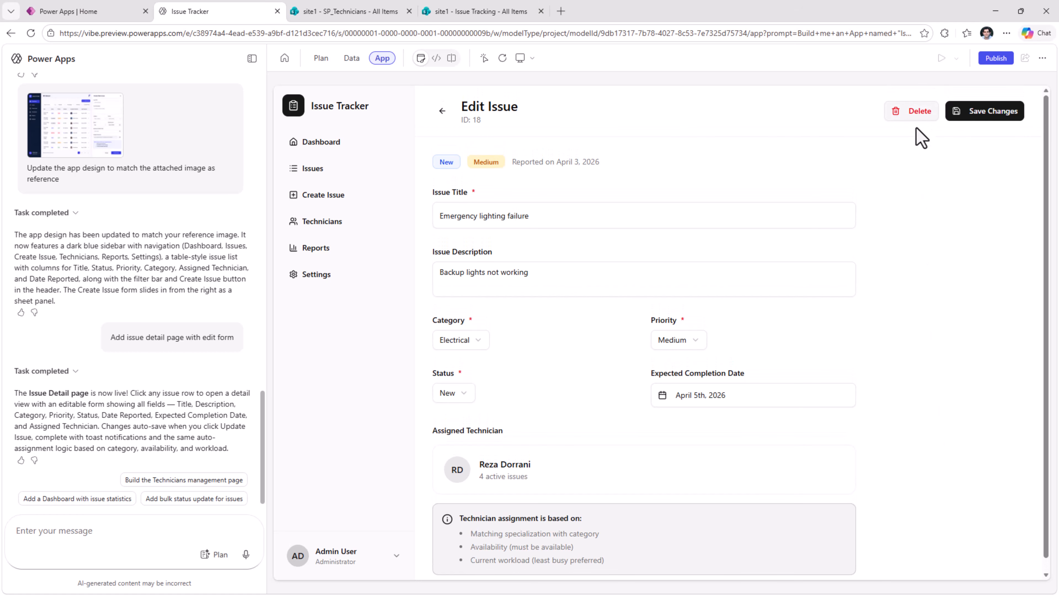
click(680, 345)
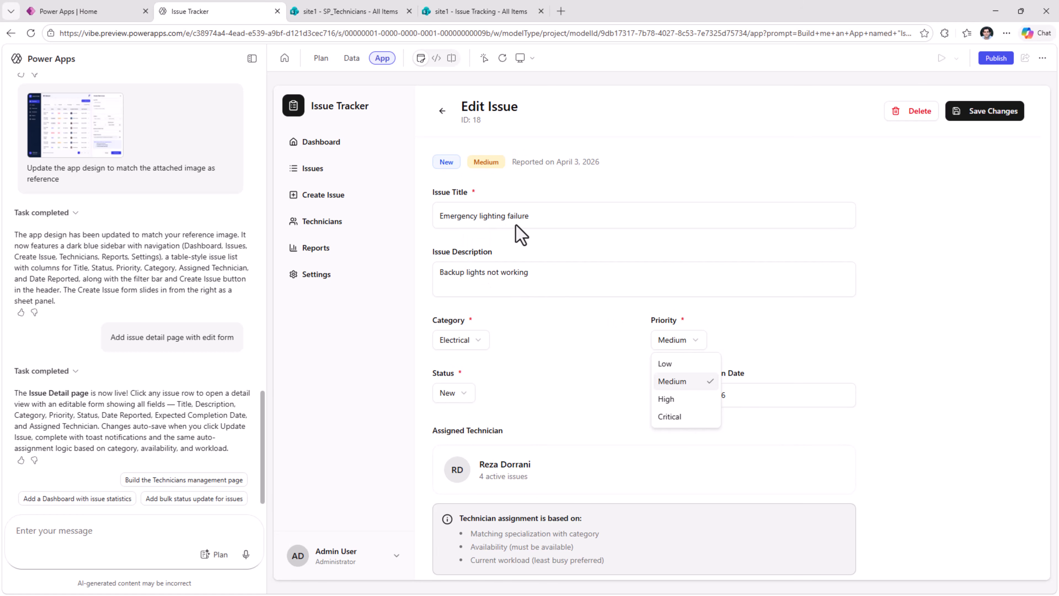
click(678, 417)
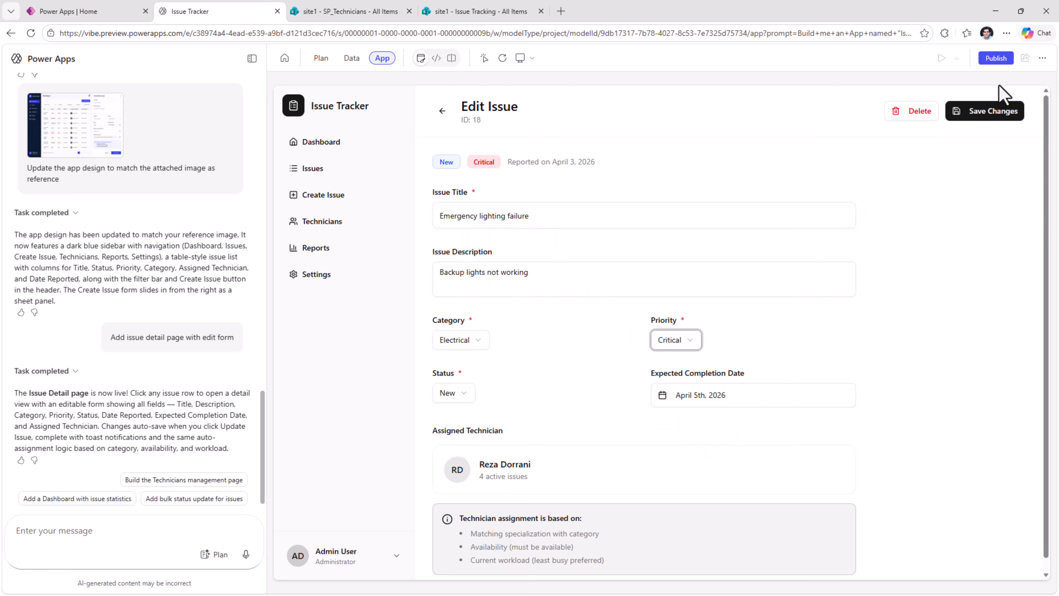
click(1006, 108)
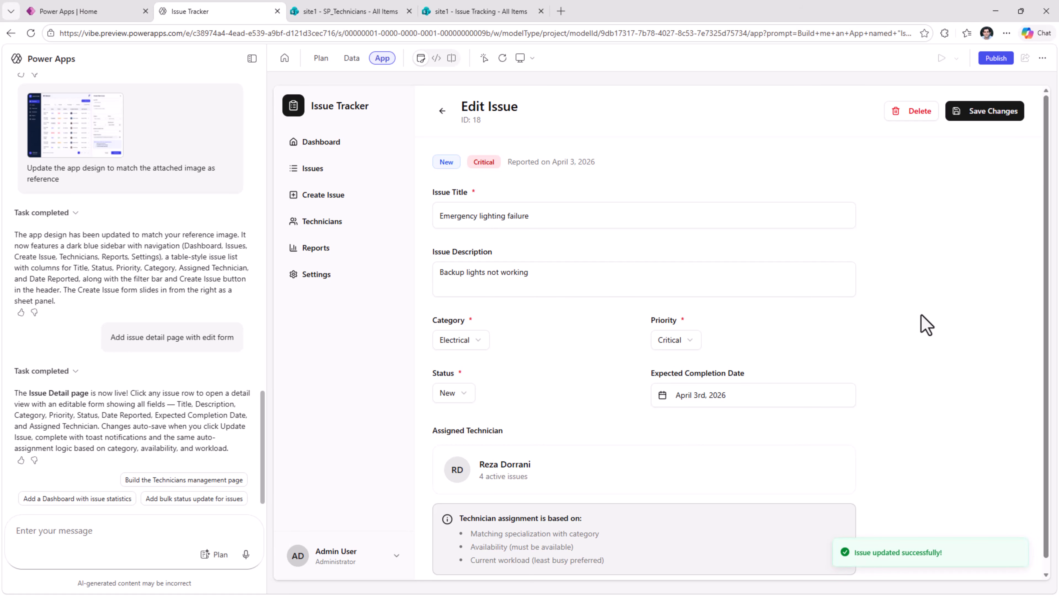
click(443, 111)
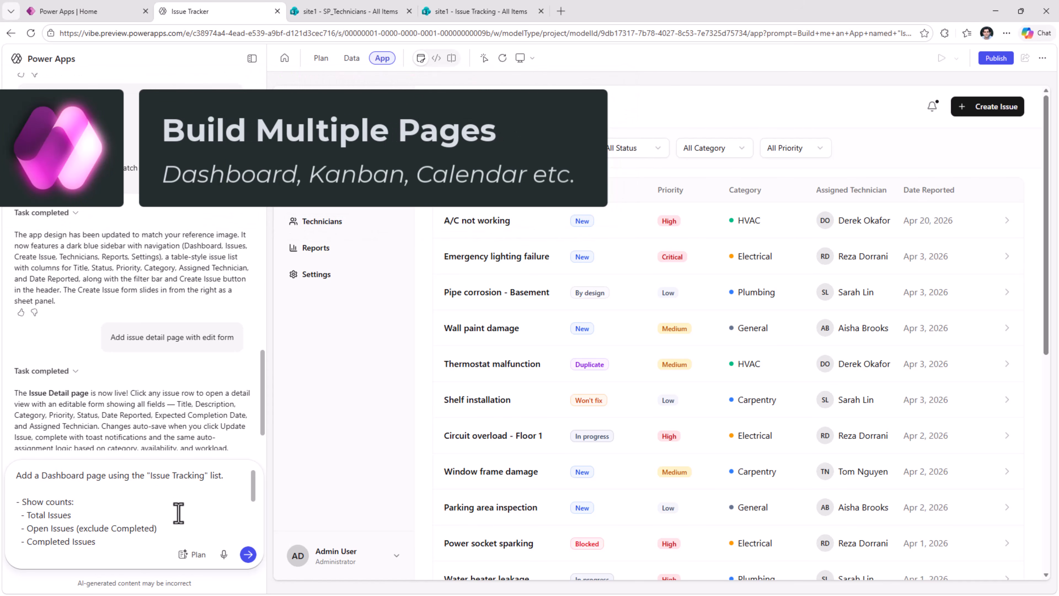
- Submit the prompt for a Dashboard page on "Issue Tracking" with total, open and completed counts, a Category breakdown, charts or visual cards, and a clean layout
drag(254, 490, 254, 497)
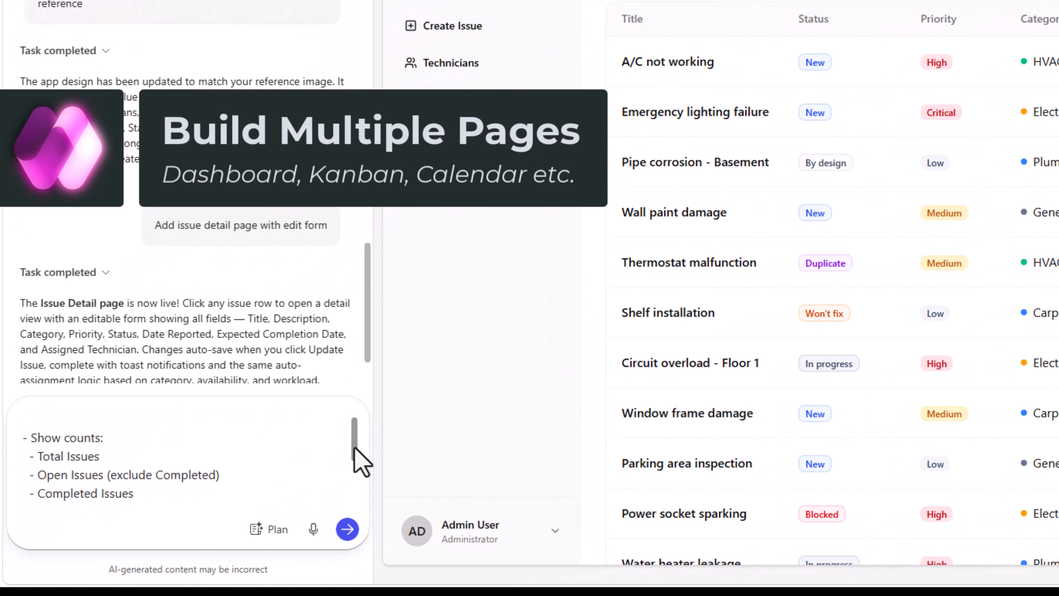
drag(355, 449, 359, 520)
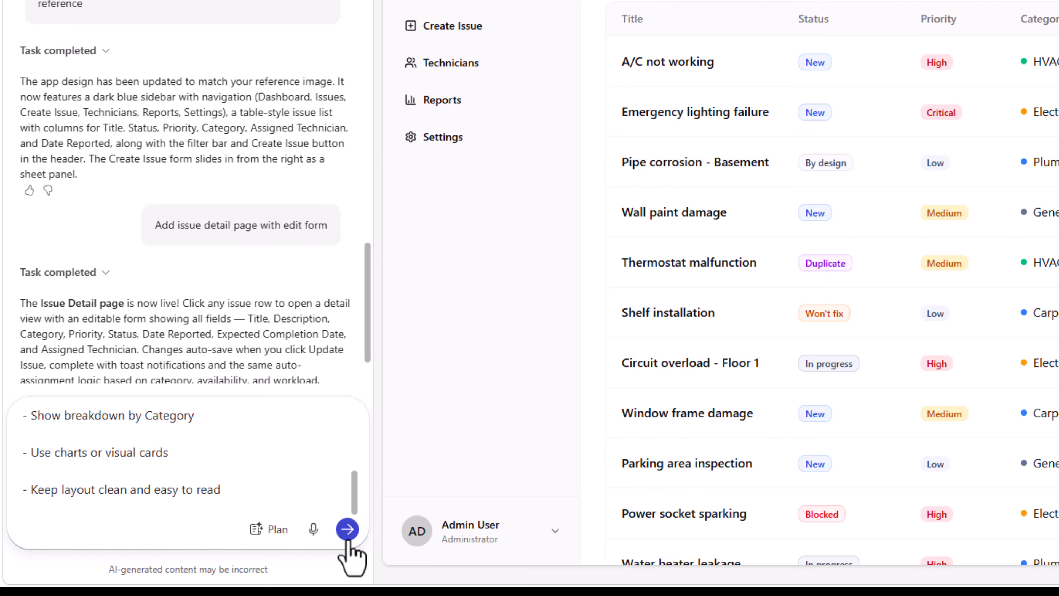
click(348, 531)
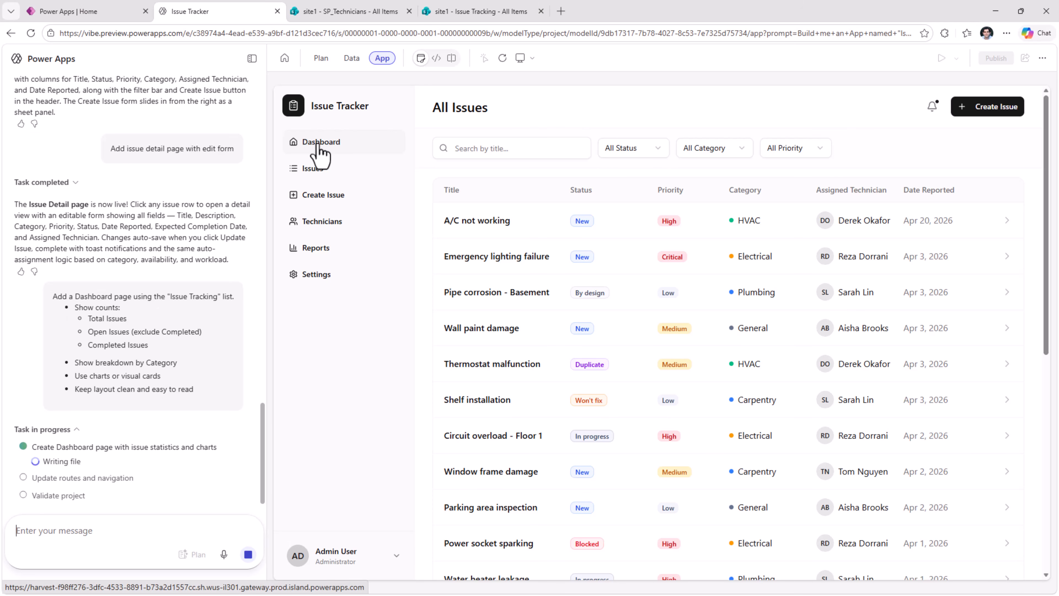
- Test the preview app's navigation by switching between the Issues and Dashboard pages
click(332, 174)
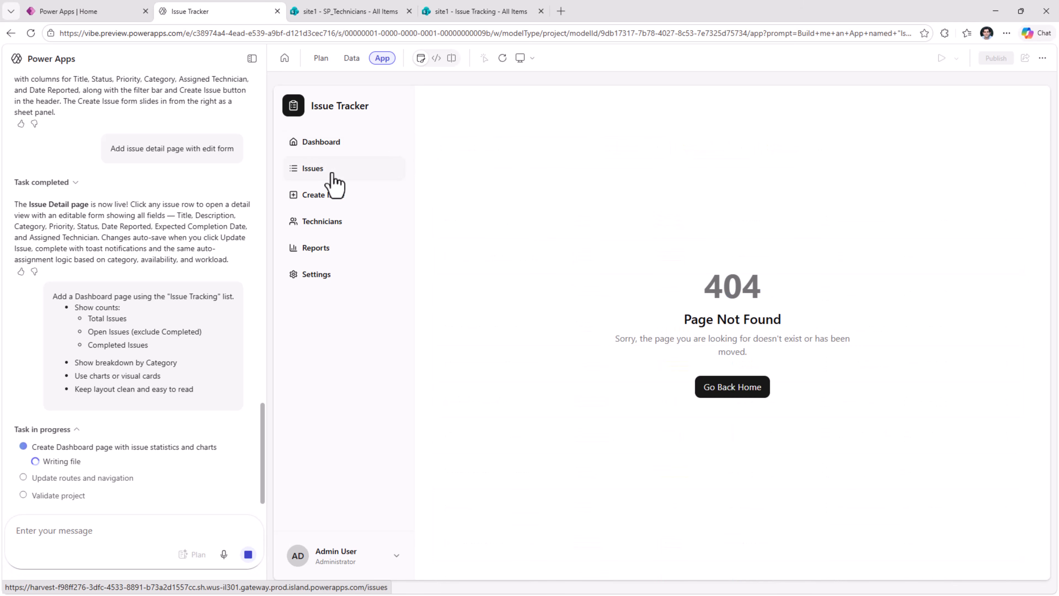
click(333, 143)
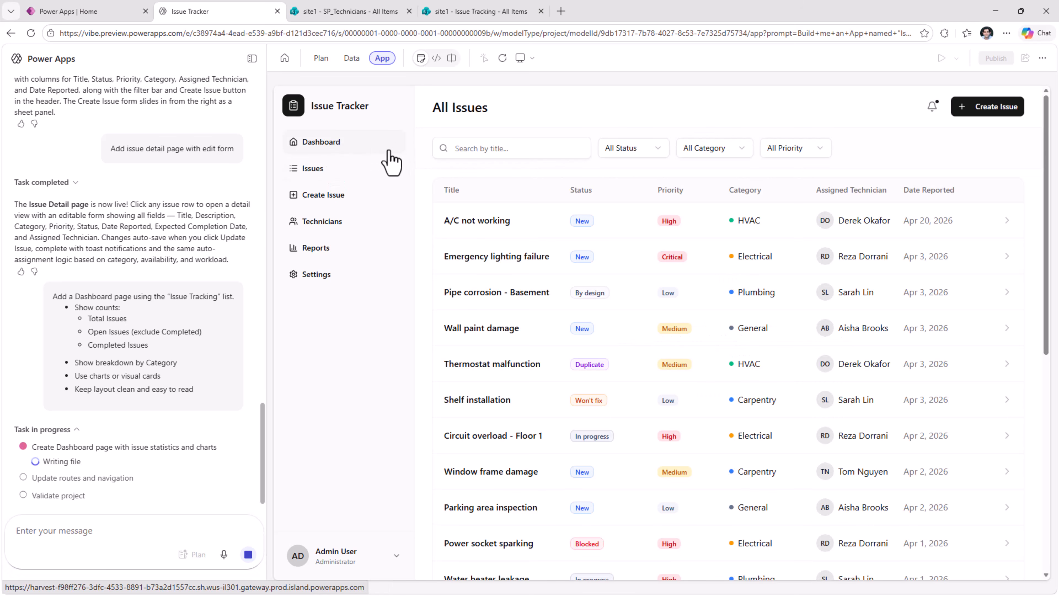
click(361, 174)
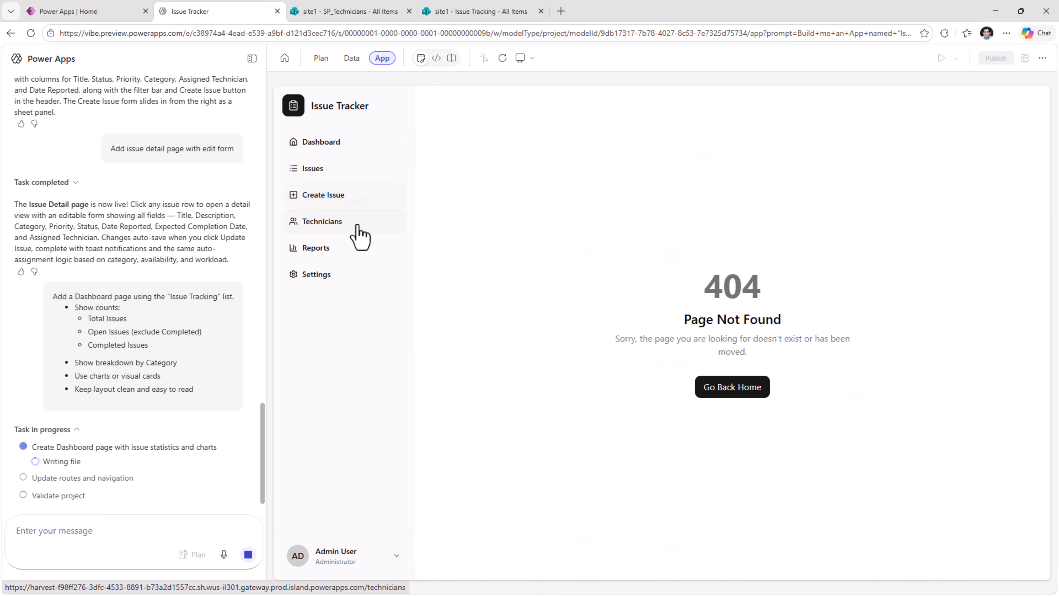
click(338, 144)
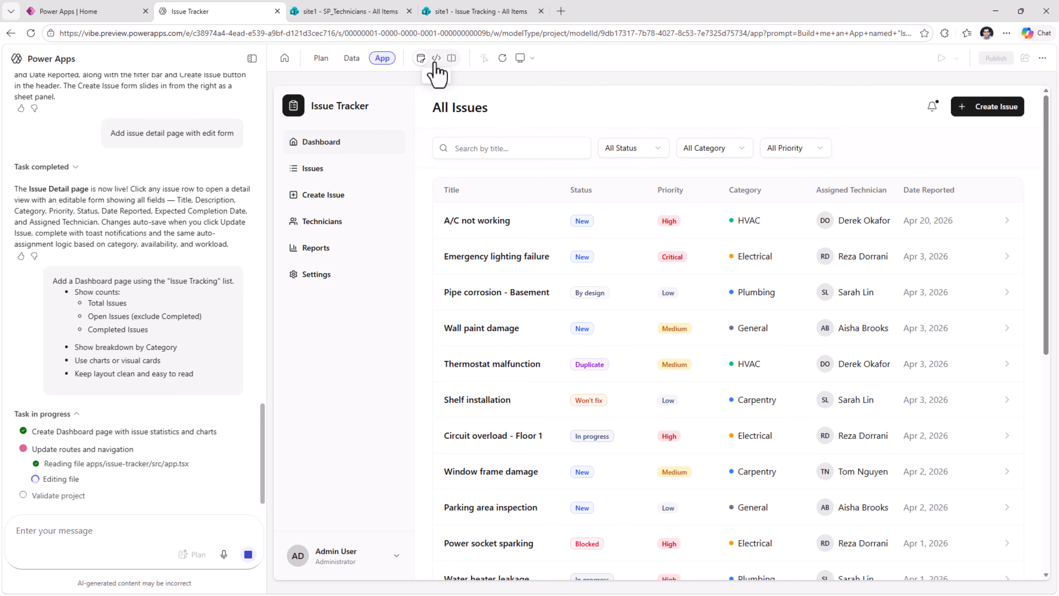
- Show the app's source code and review the dashboard.tsx file
click(436, 59)
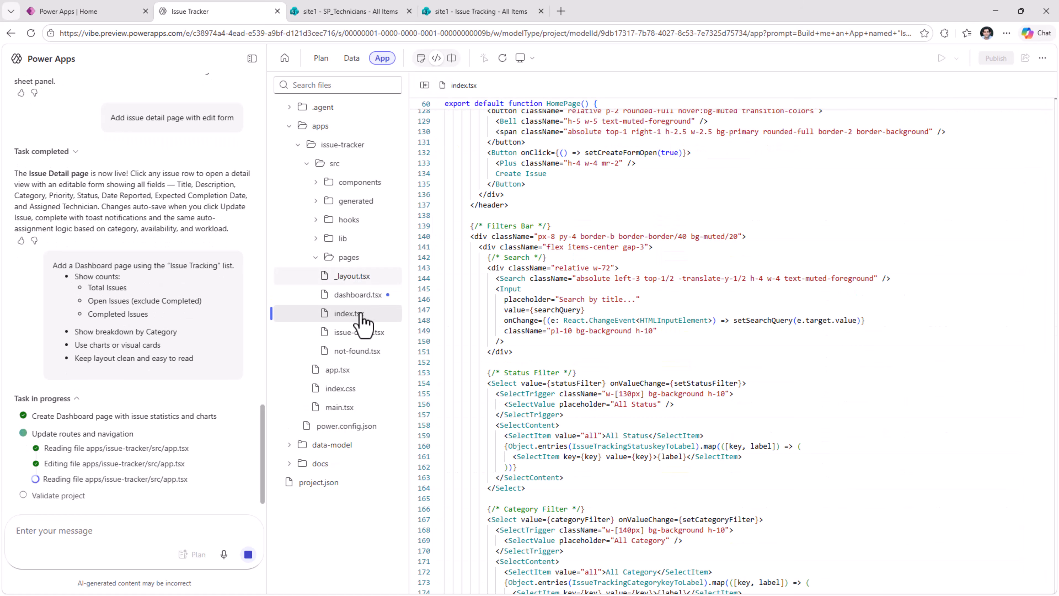
click(358, 297)
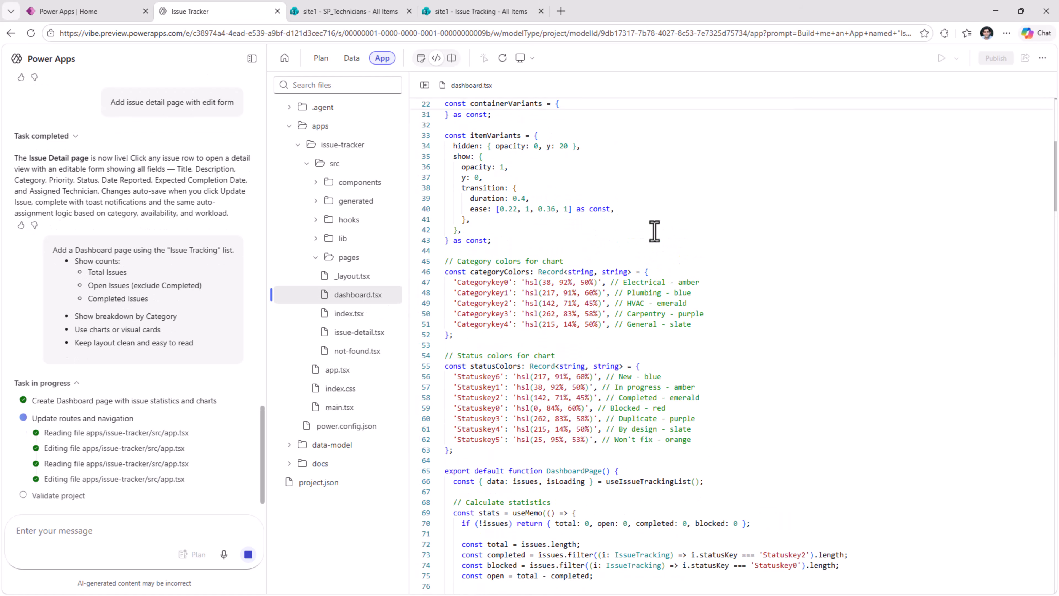
scroll(654, 231, up, 7)
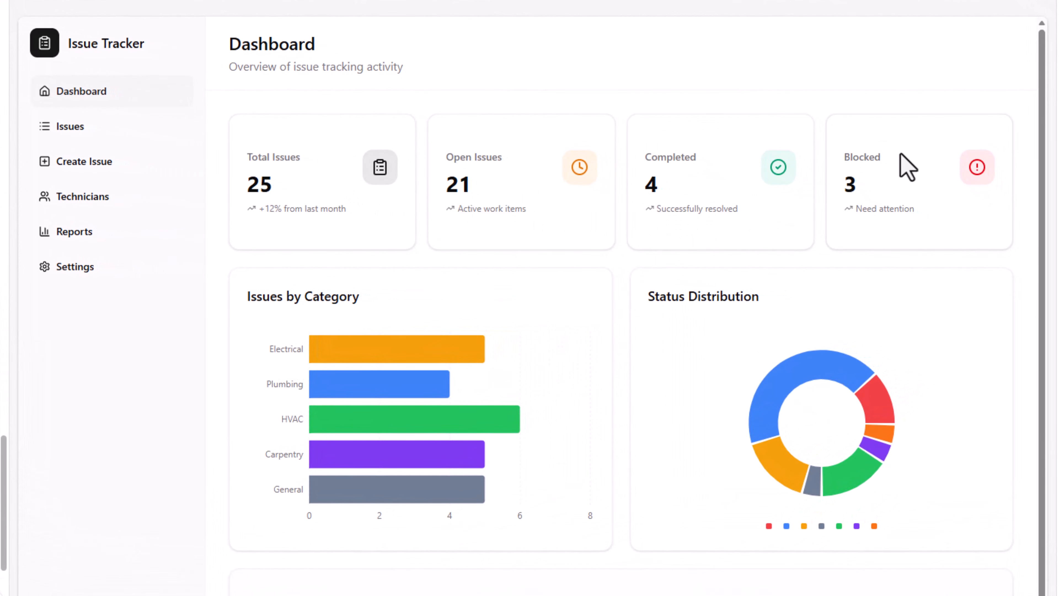
- Review the lower part of the preview app's Dashboard page and open the Issues page
scroll(830, 240, down, 1)
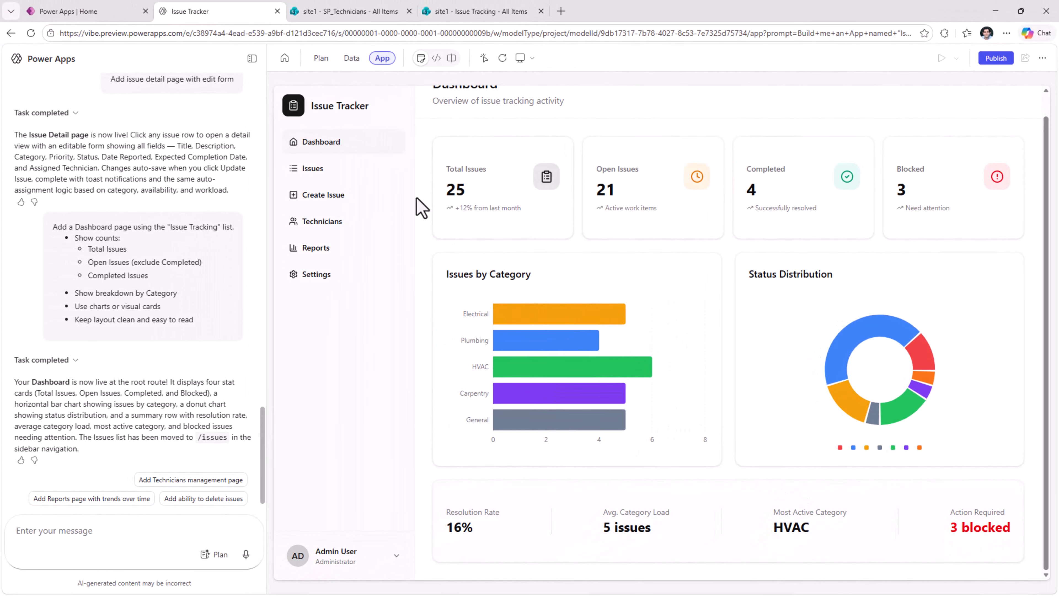
click(329, 170)
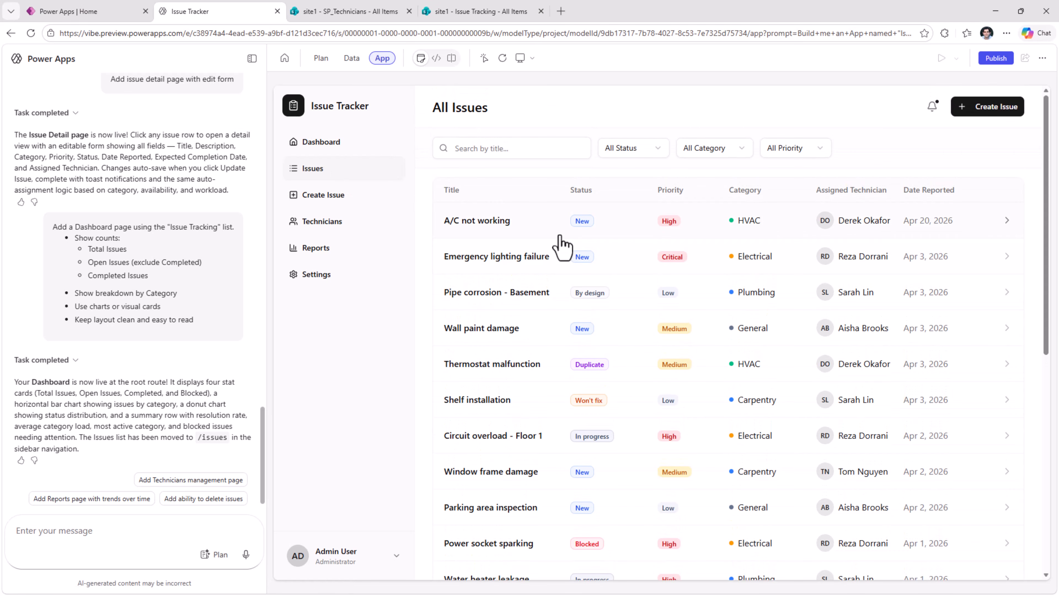
- Submit the prompt for a "Technicians" page using "SP_Technicians" with create, edit and delete, an availability toggle and current workload
click(63, 484)
key(ctrl+v)
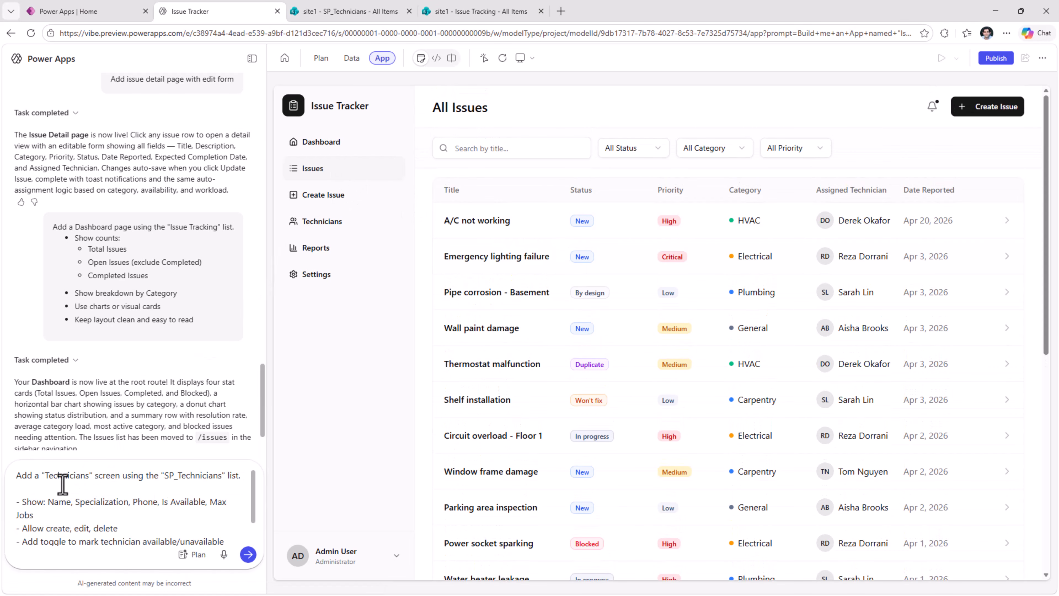
double_click(102, 478)
text(page)
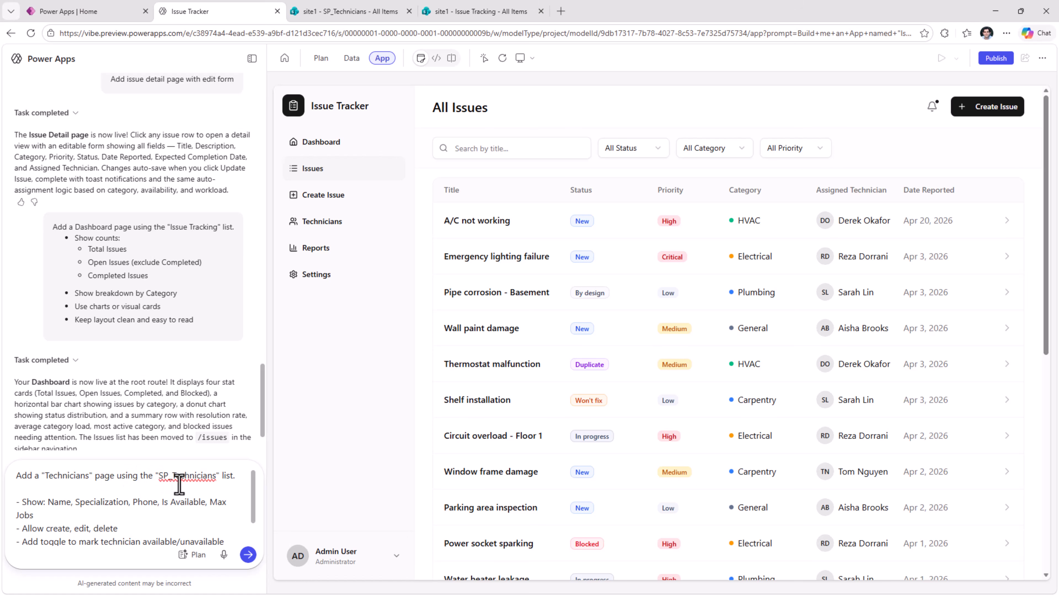
scroll(172, 501, down, 1)
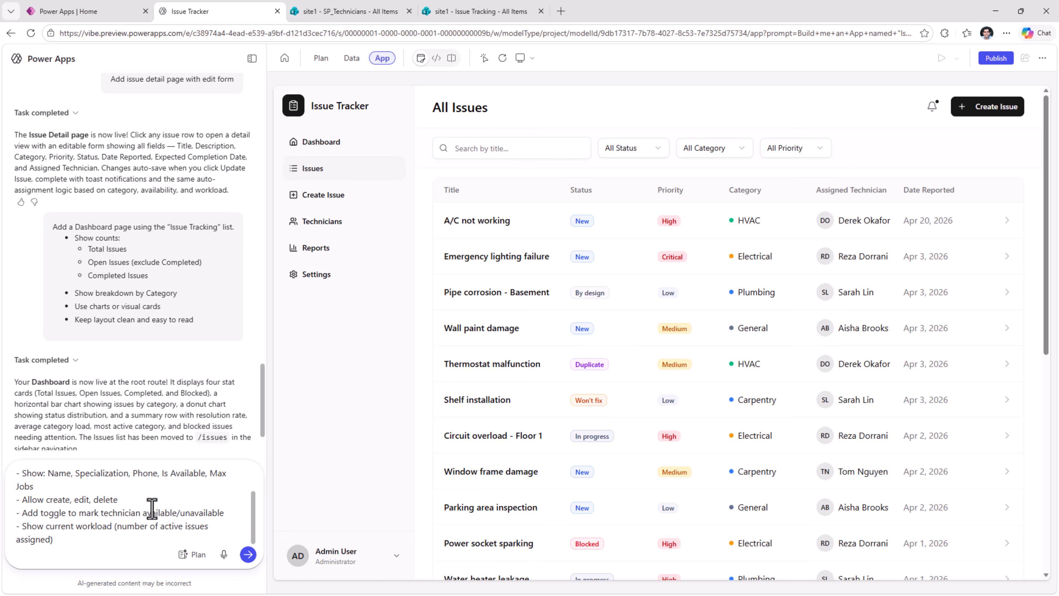
click(249, 557)
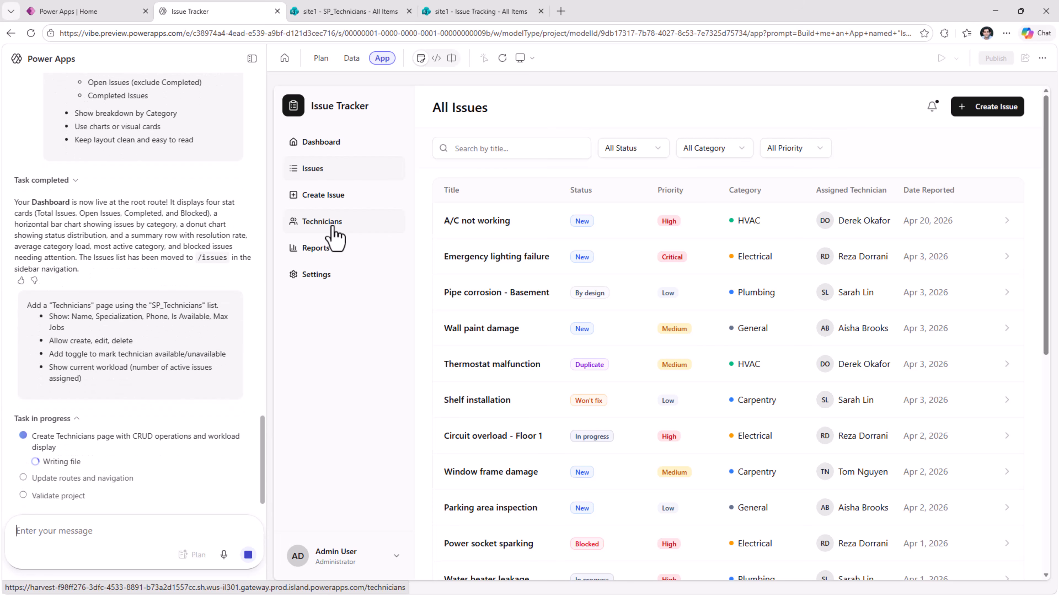
- Open the Technicians page and test the Carpentry and General technicians' availability toggles, both off and back on, plus the Add Technician form
click(343, 235)
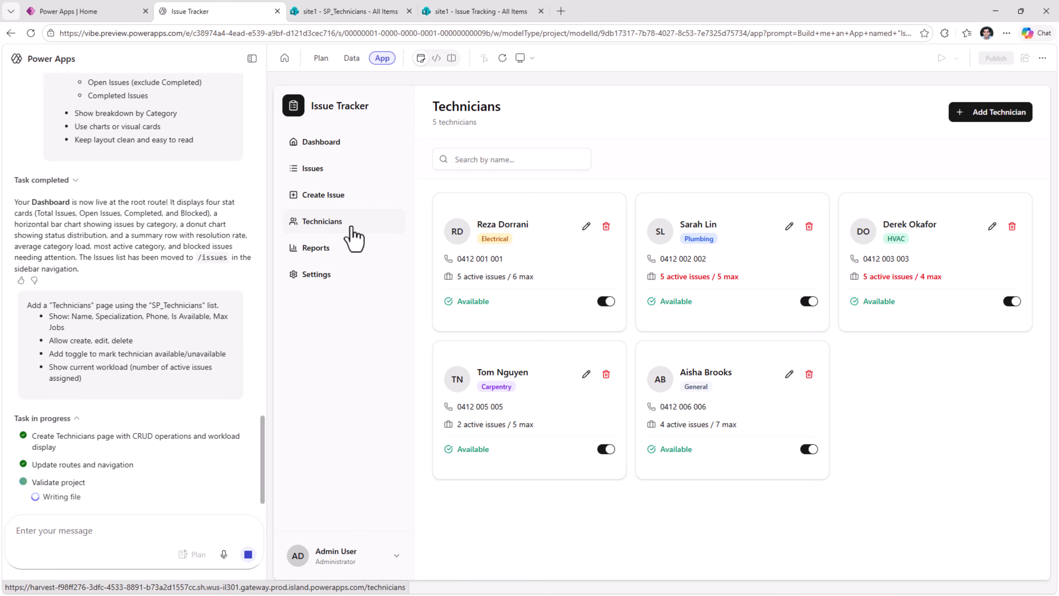
click(604, 449)
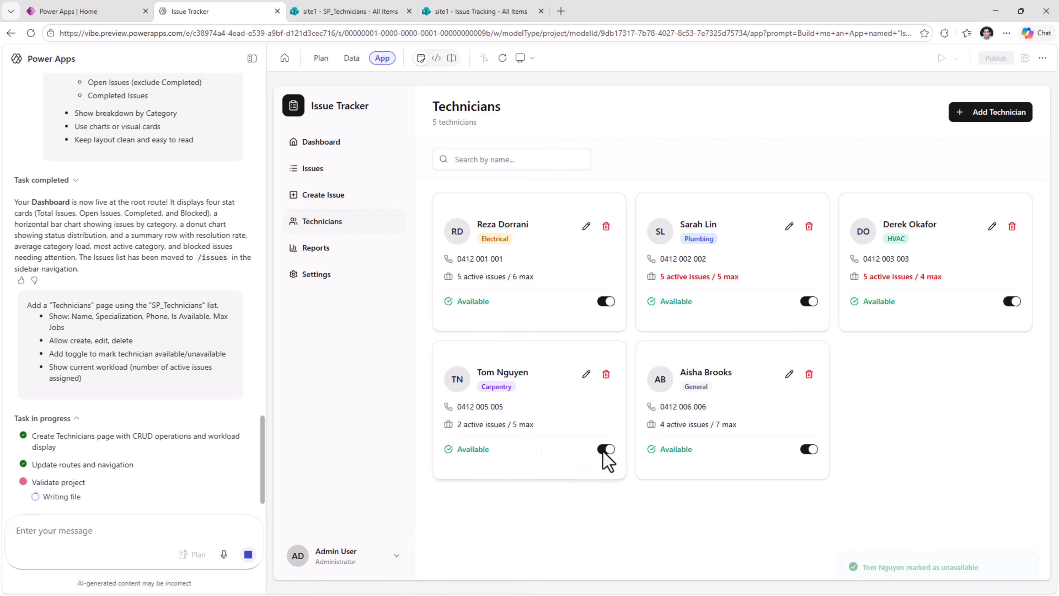
click(806, 449)
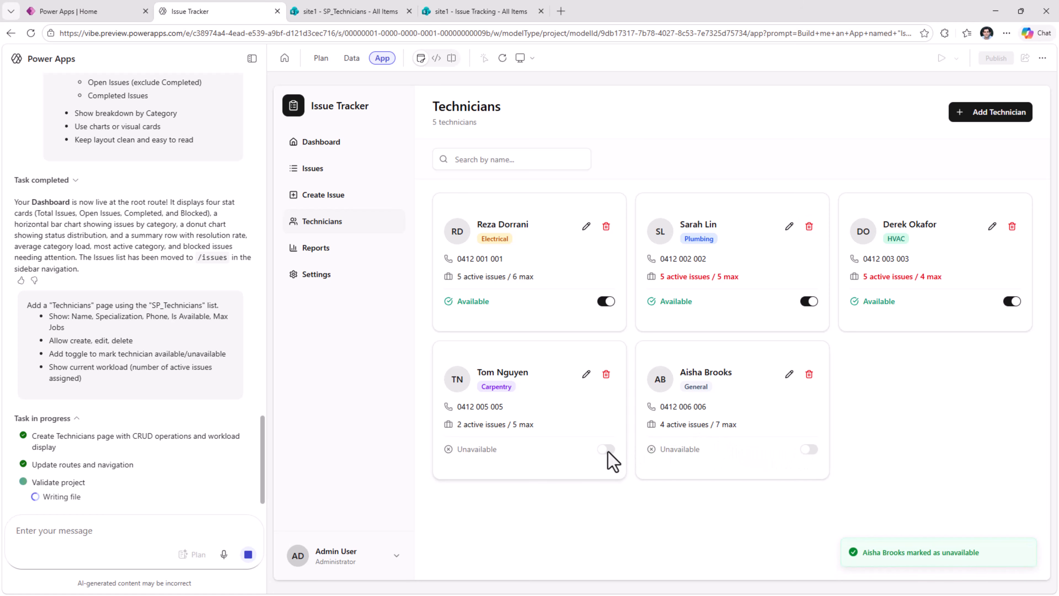
click(607, 449)
click(809, 449)
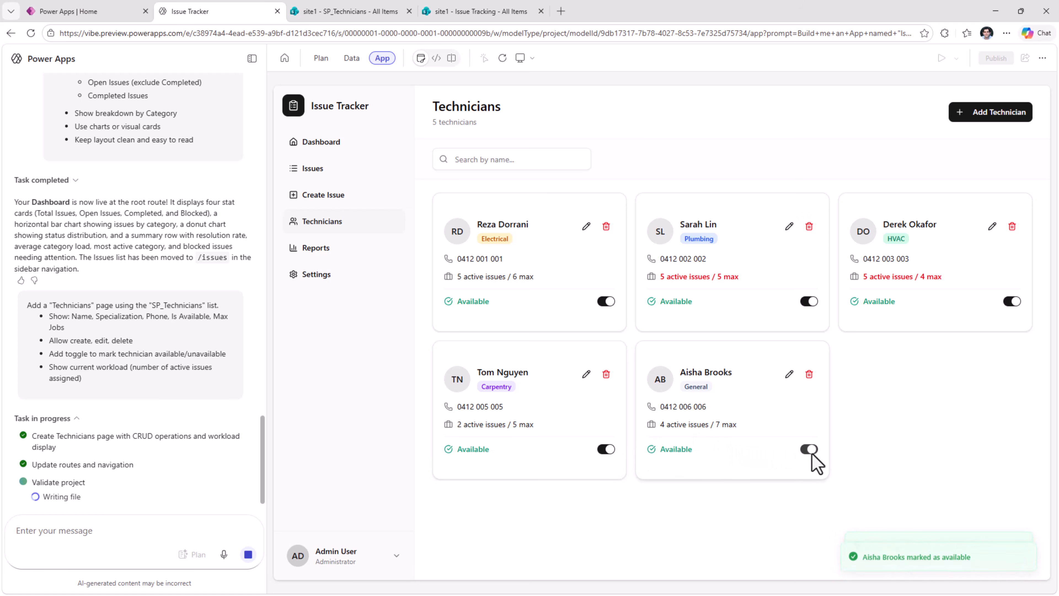
click(985, 115)
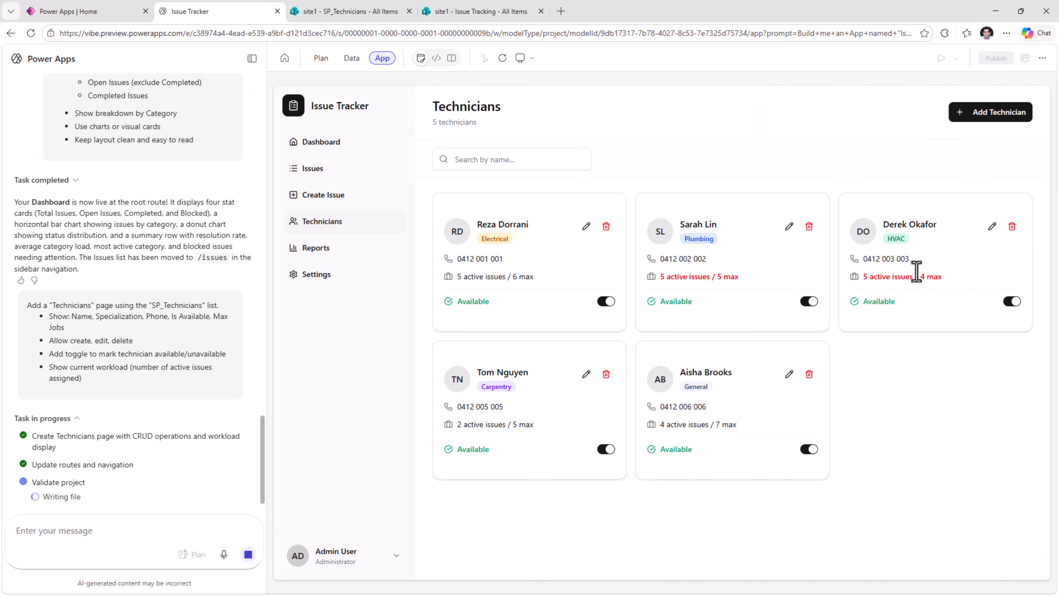
- Change the last three digits of the HVAC technician's phone number and save the technician
click(991, 226)
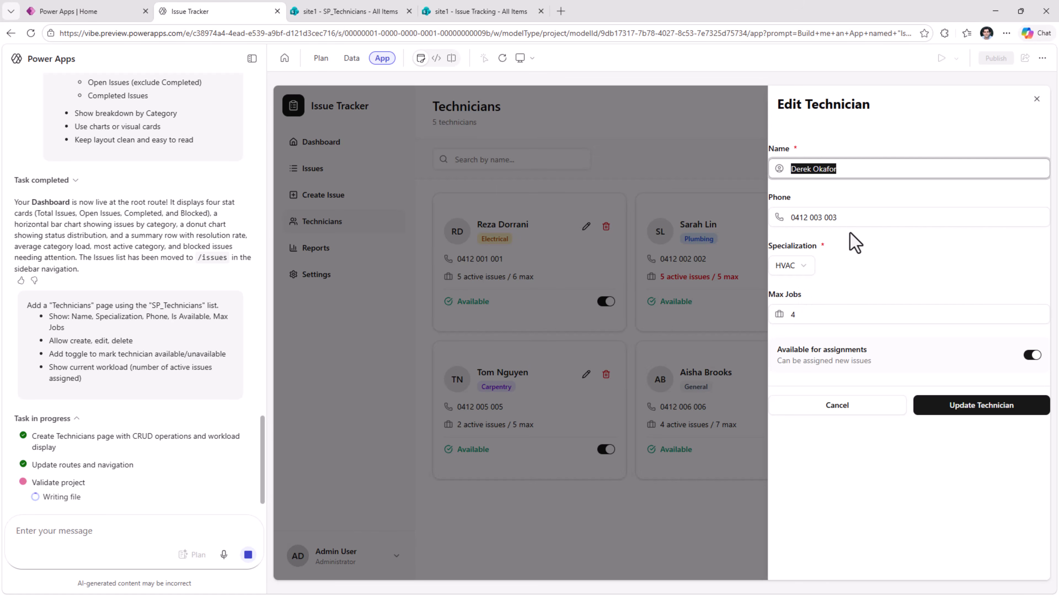
double_click(830, 217)
text(777)
click(959, 418)
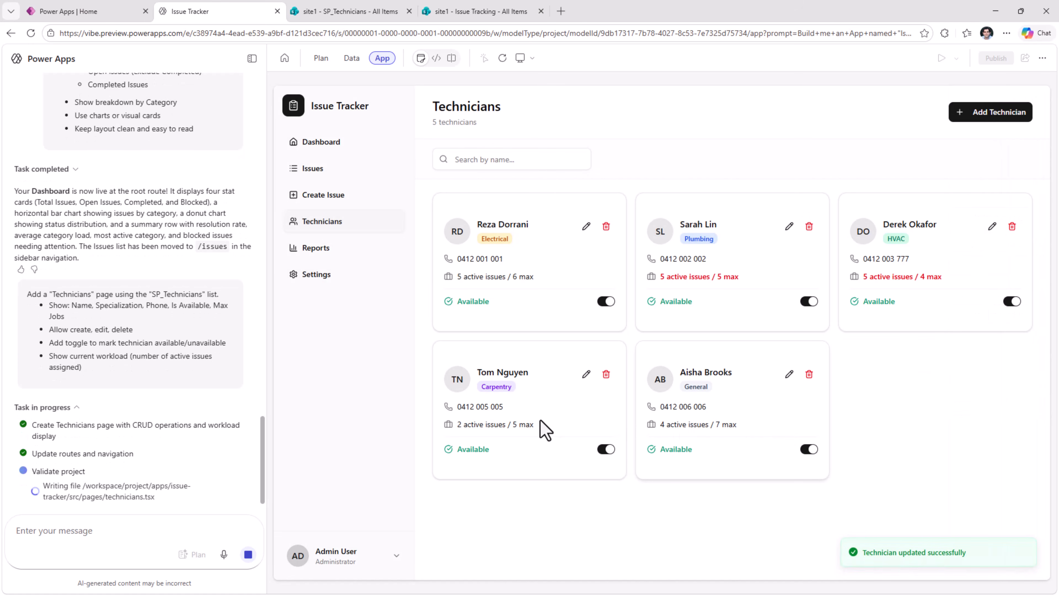
- Switch to Notepad, review the drafted Reports, Calendar, navigation link and Kanban prompts, and put Create Issue in quotation marks
key(alt+Tab)
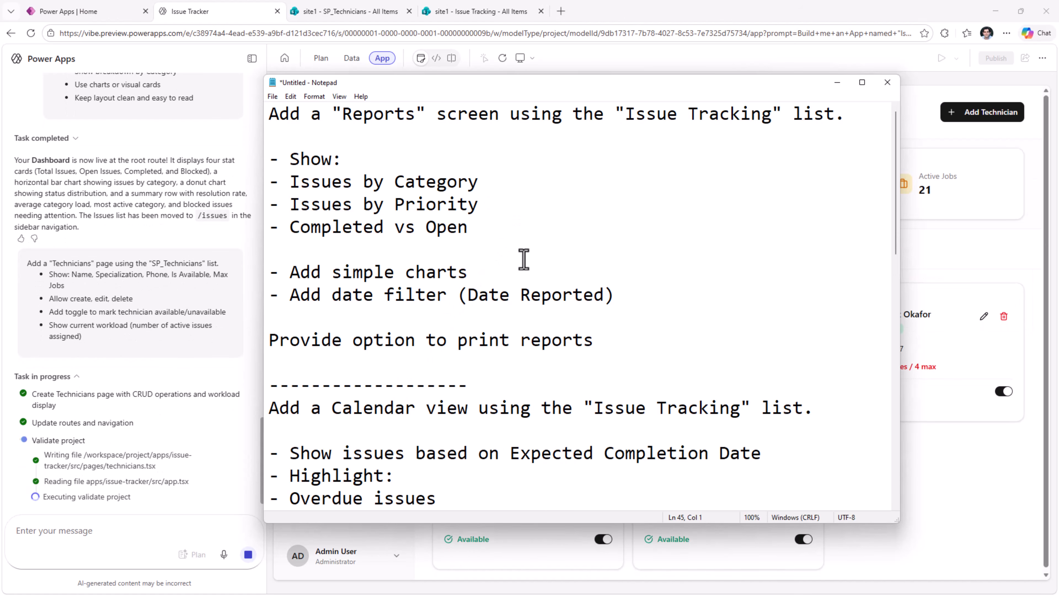
scroll(539, 215, down, 4)
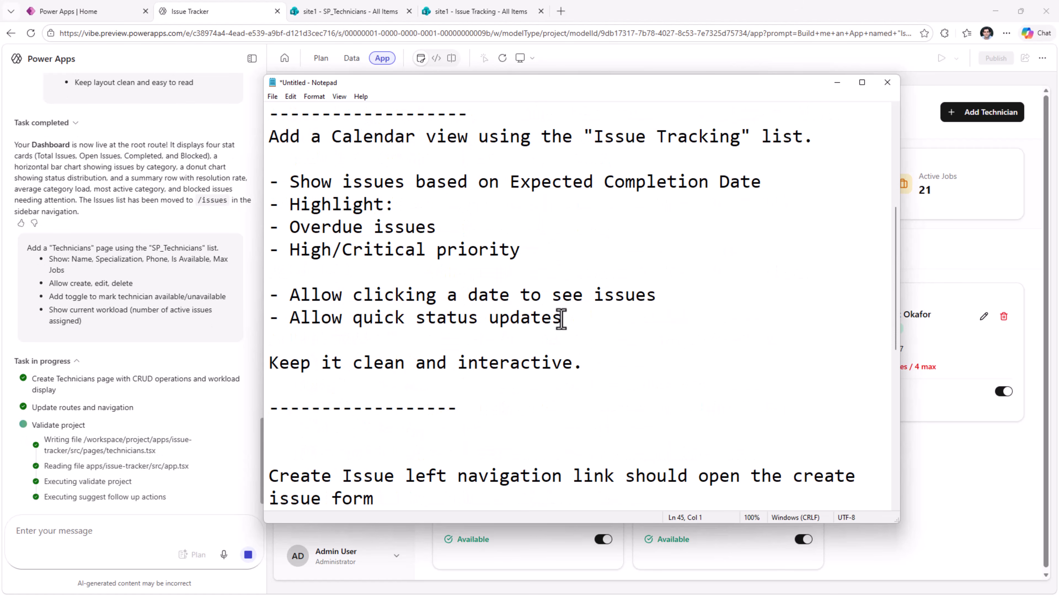
scroll(562, 319, down, 3)
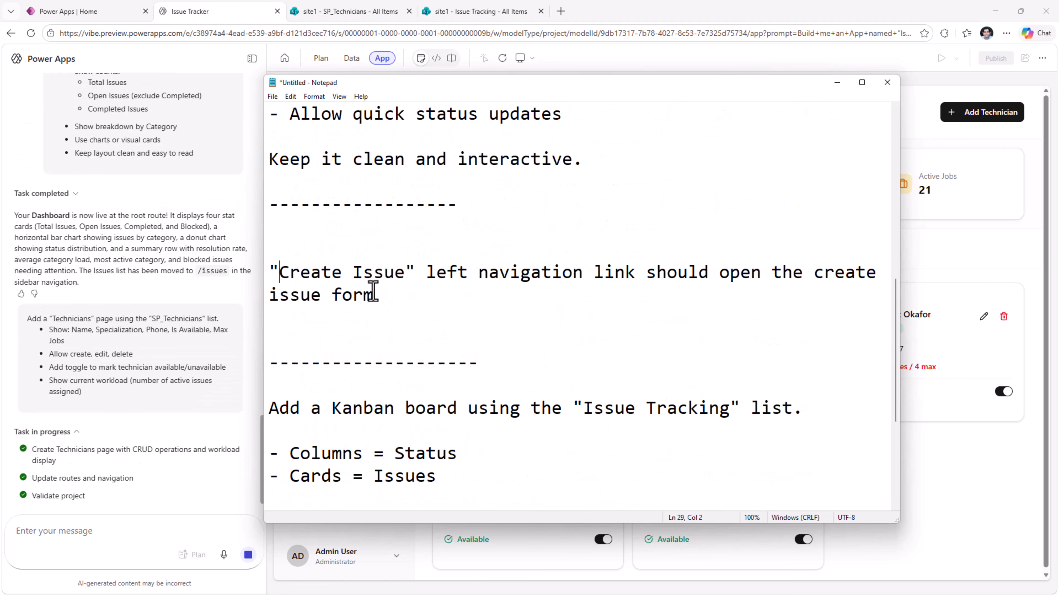
drag(452, 87, 588, 115)
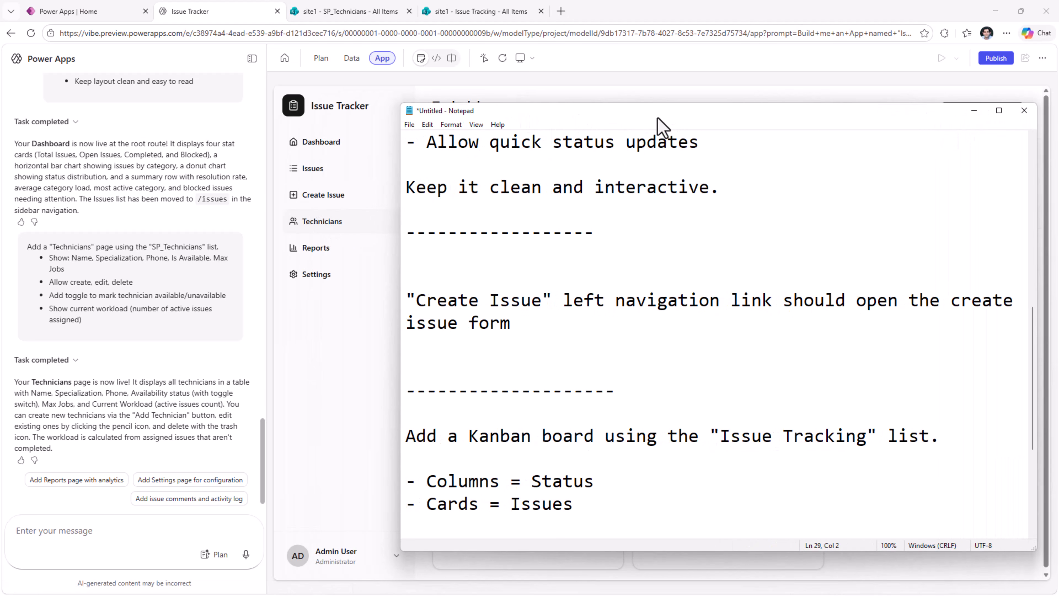
drag(667, 111, 555, 97)
scroll(575, 375, down, 1)
scroll(575, 375, down, 1)
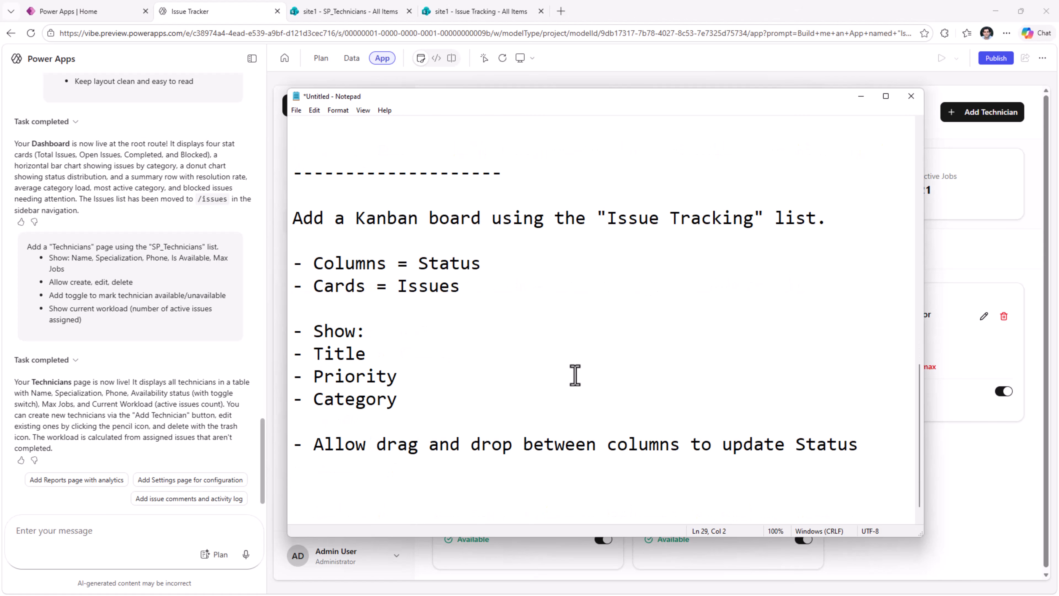
scroll(575, 375, down, 1)
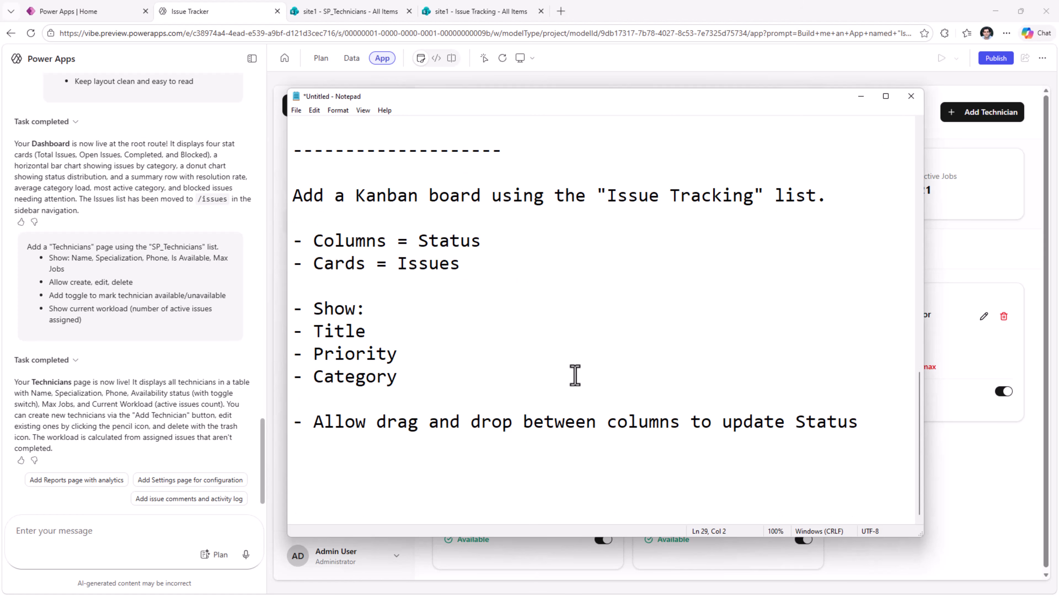
- Submit the combined Power Apps prompt for a Reports page, a Calendar view, a working "Create Issue" navigation link and a Kanban board
click(246, 558)
key(ctrl+v)
click(248, 554)
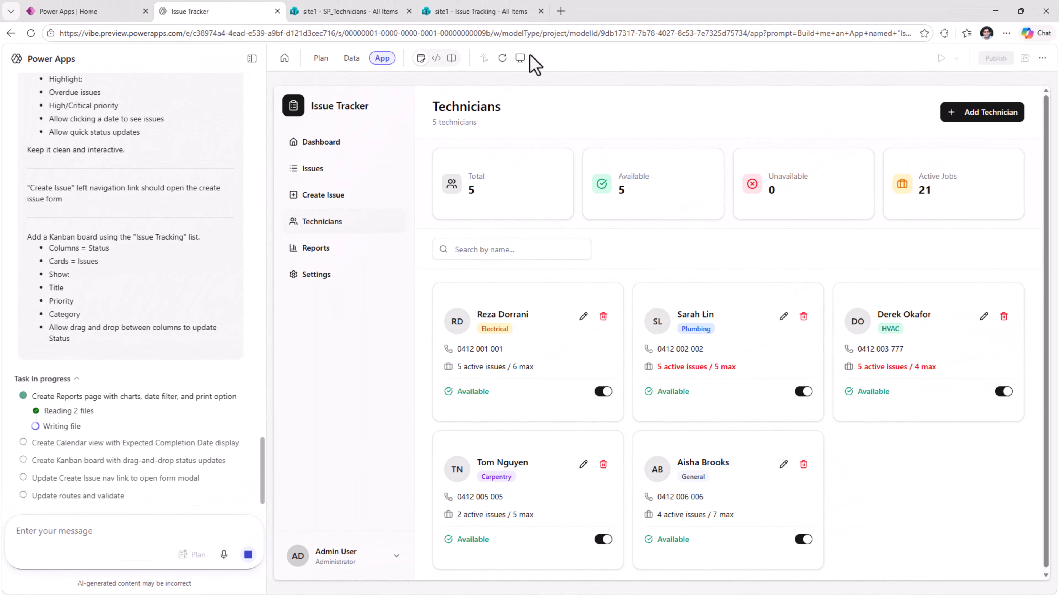
- Preview the Technicians page at Tablet screen size and switch the preview back to Desktop
click(532, 57)
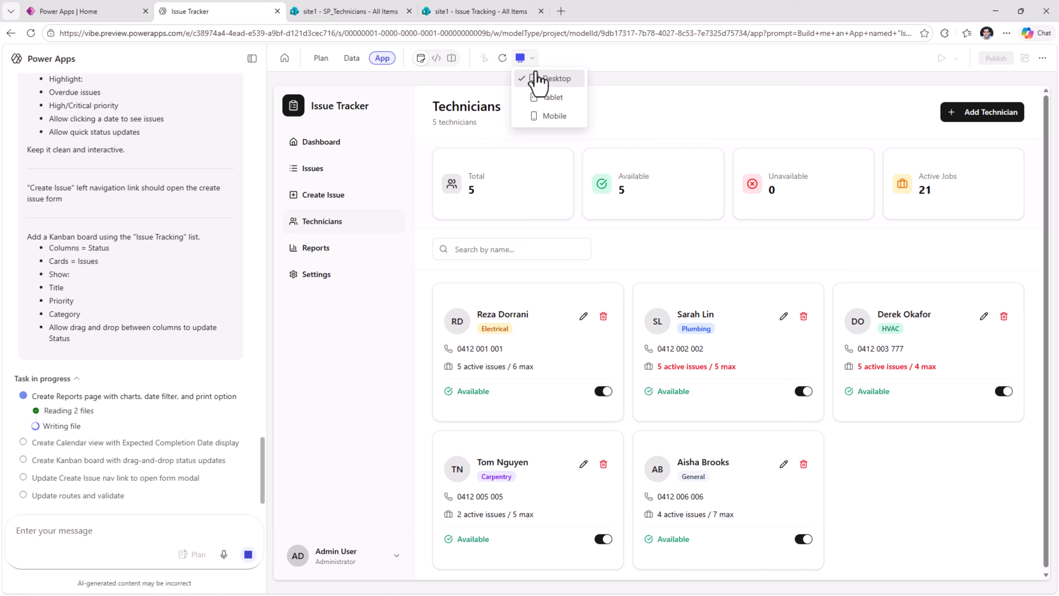
click(549, 98)
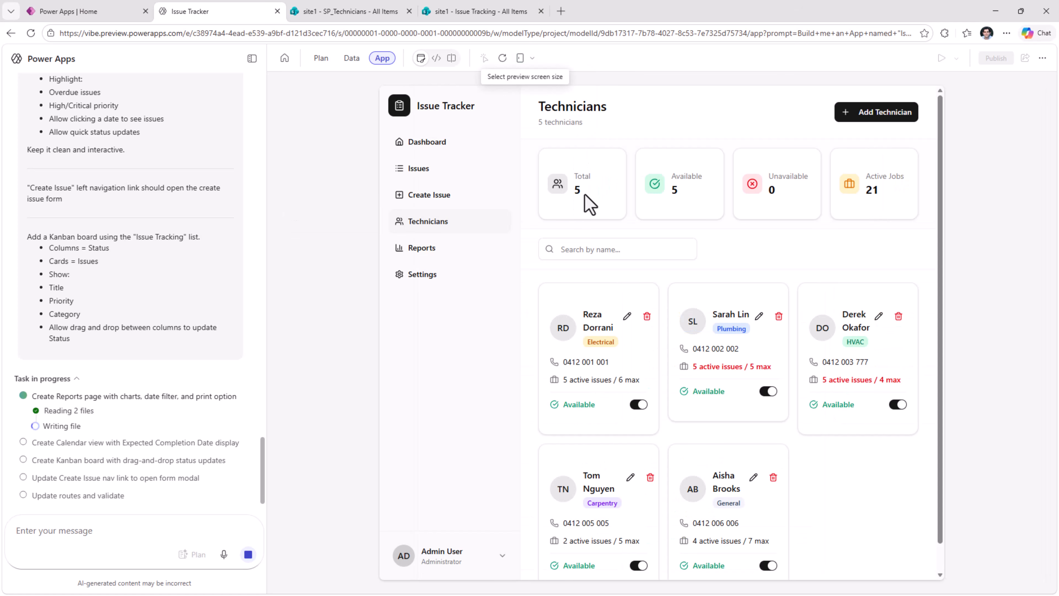
click(520, 58)
click(540, 80)
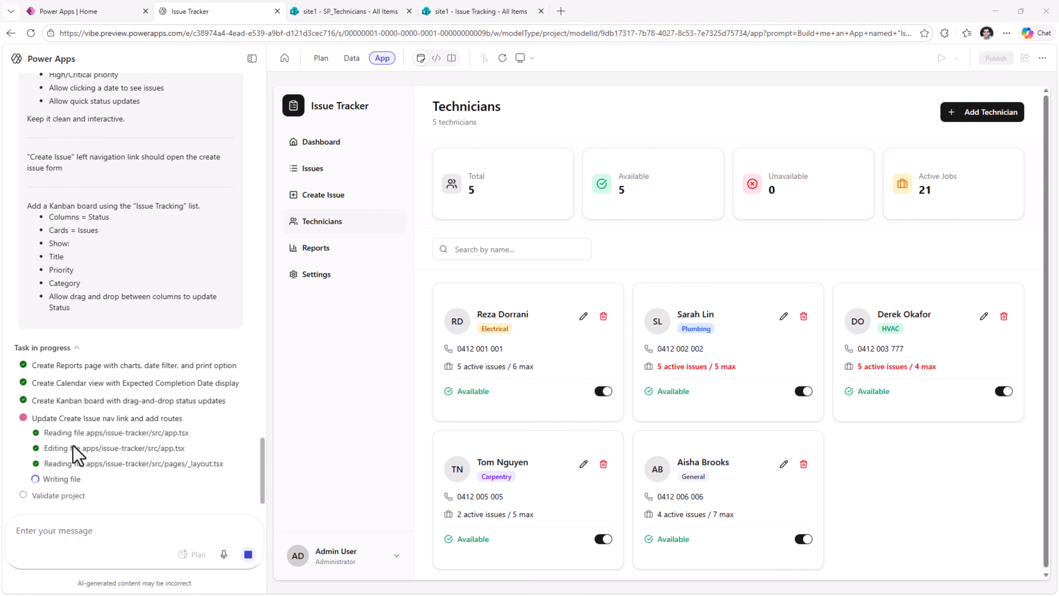
- Test the Create Issue navigation link by opening the Create New Issue form and closing it unsaved
click(328, 200)
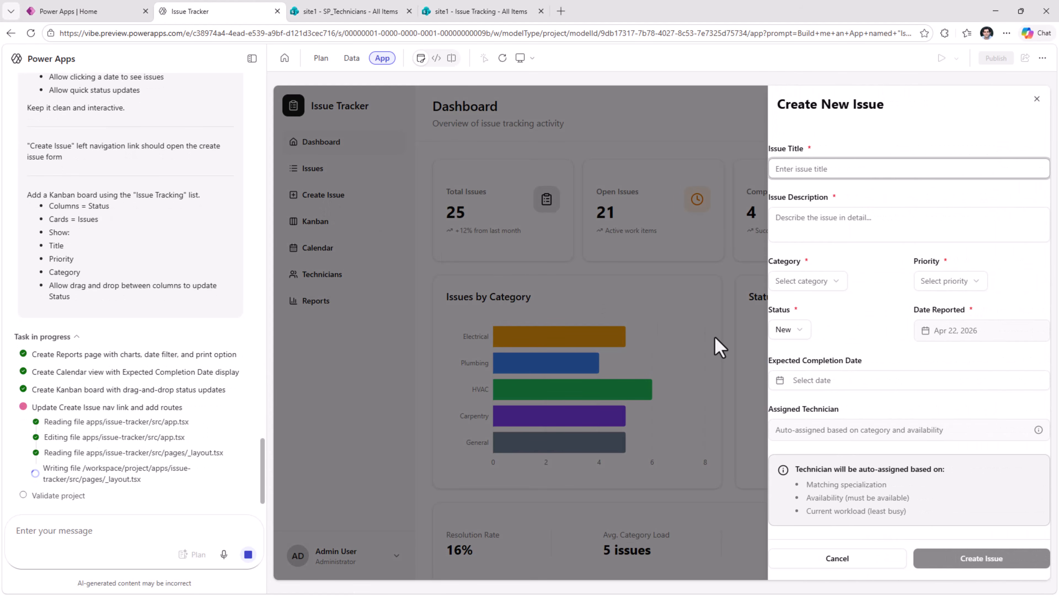
click(1037, 100)
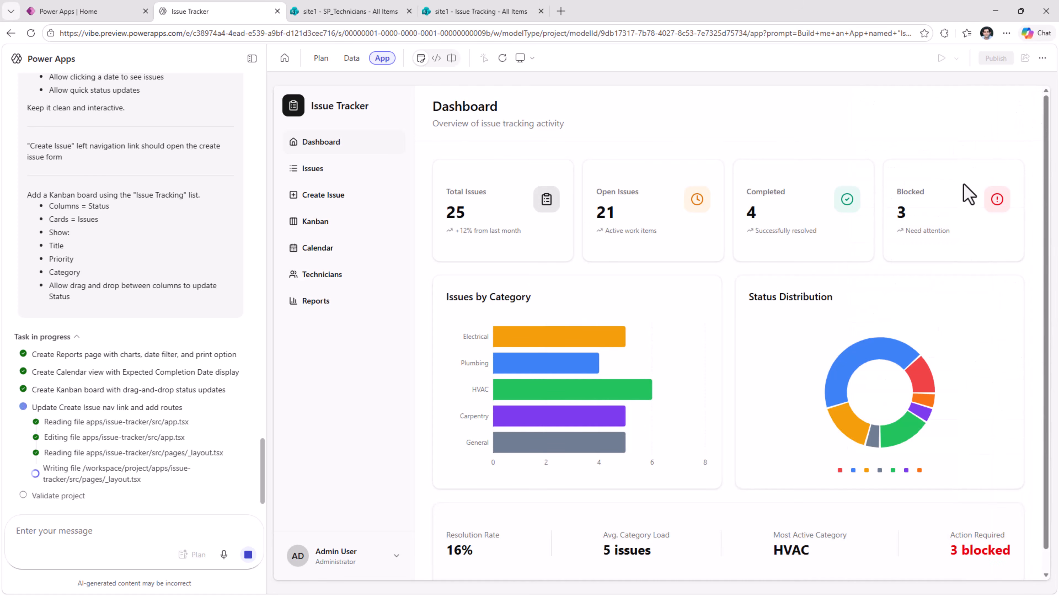
- On the Kanban board, move "Circuit overload - Floor 1" to Blocked and "Power socket sparking" to In progress
click(339, 238)
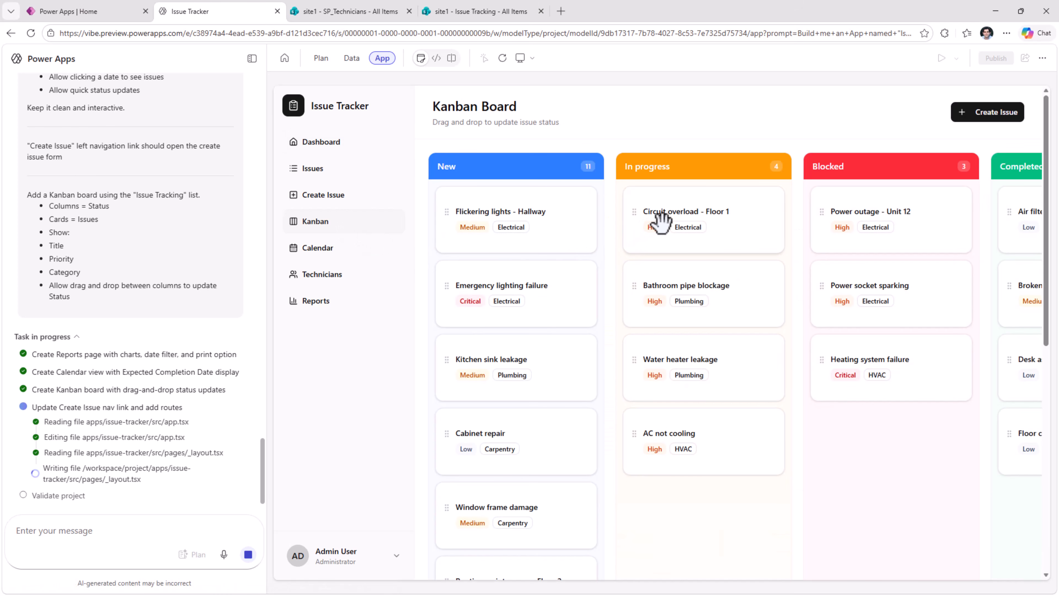
drag(666, 208, 854, 444)
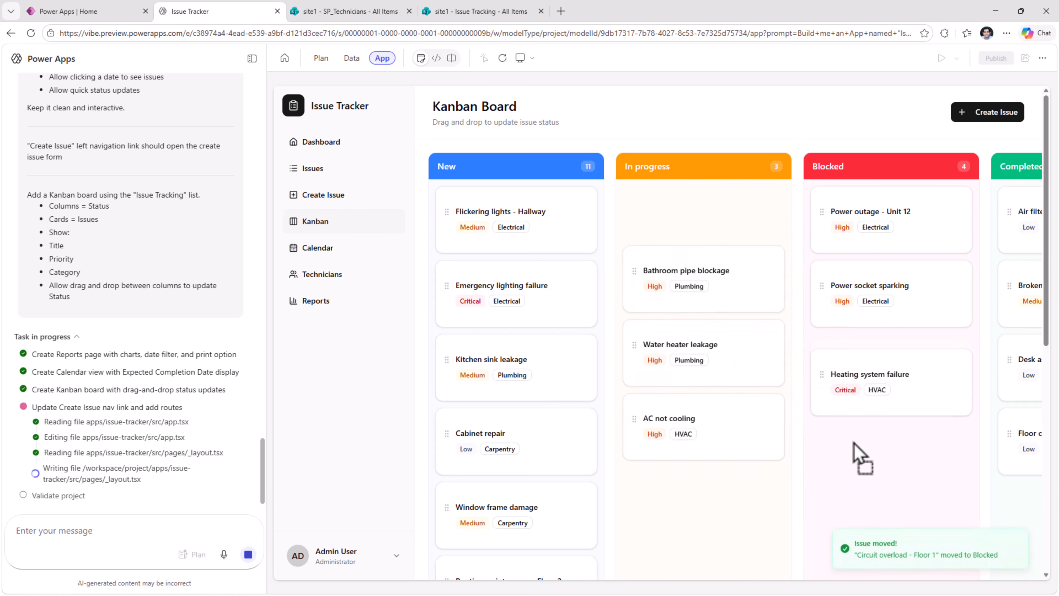
drag(870, 285, 687, 463)
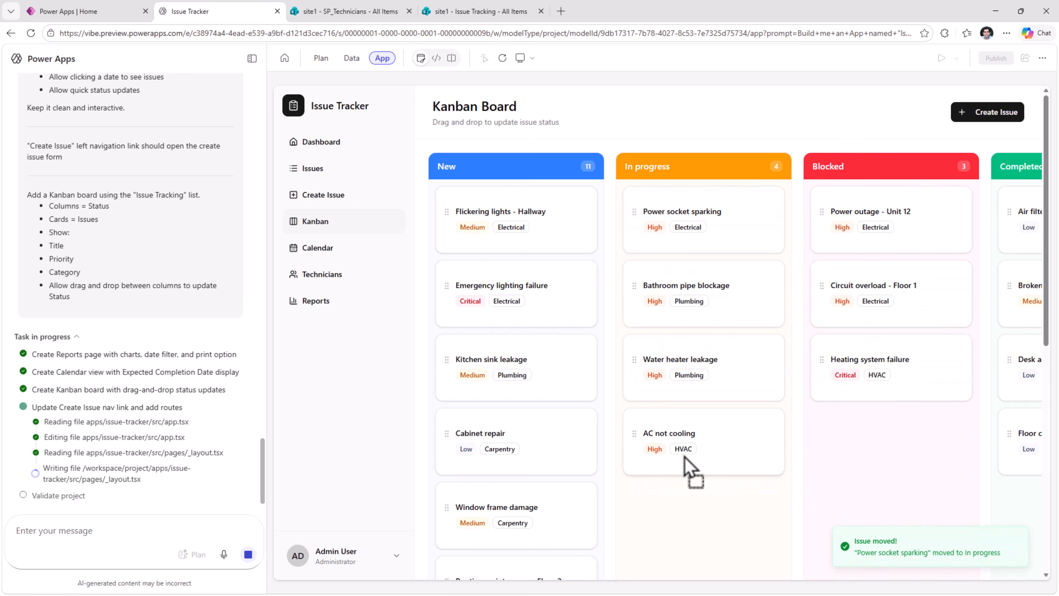
- Open the Calendar page and view the details of the "A/C not working" and "AC not cooling" issues
click(317, 250)
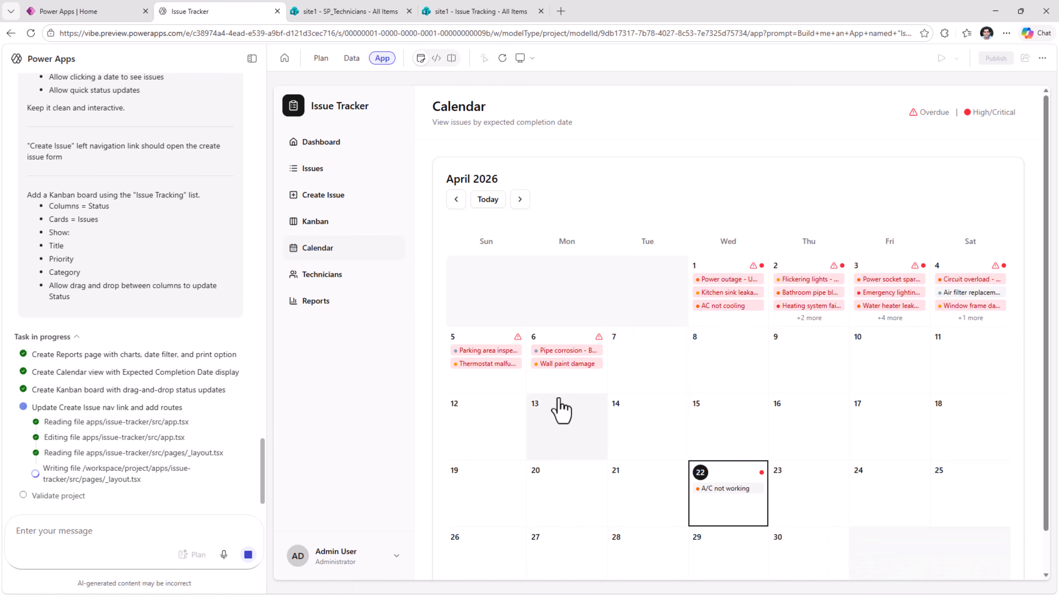
scroll(709, 442, down, 1)
click(730, 445)
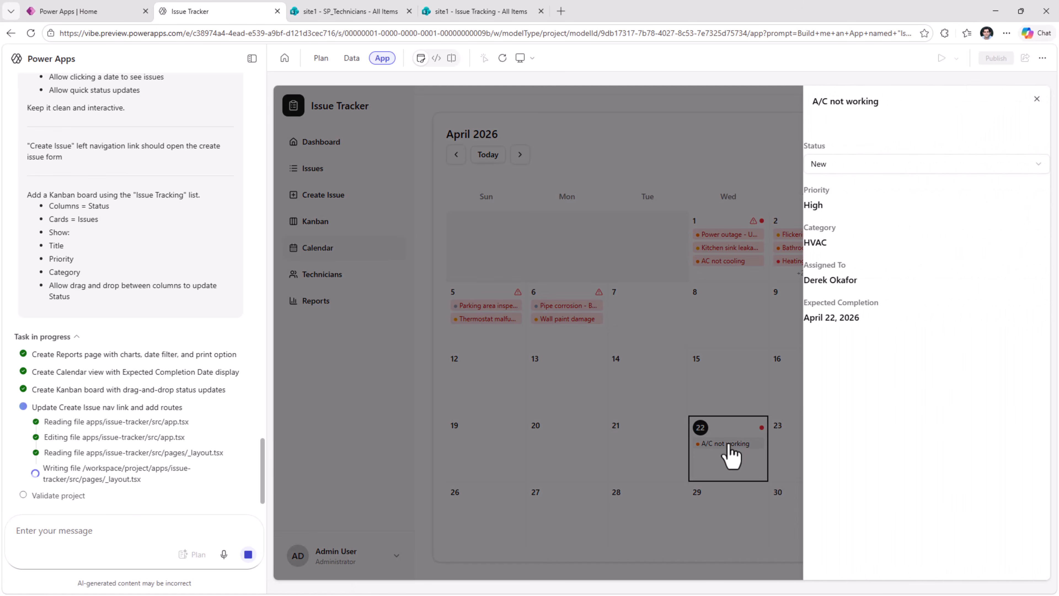
click(730, 455)
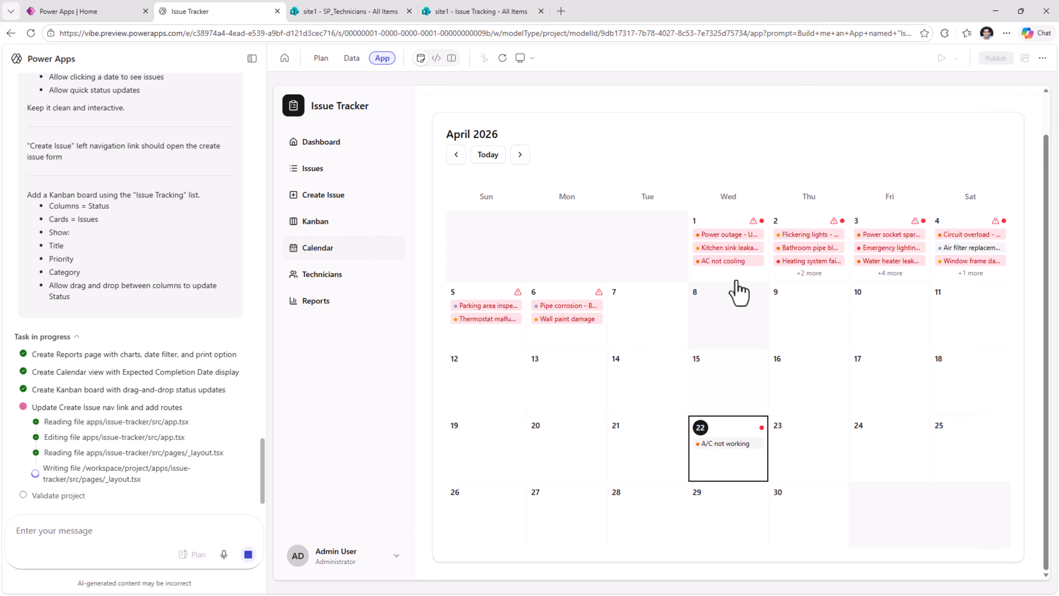
click(728, 263)
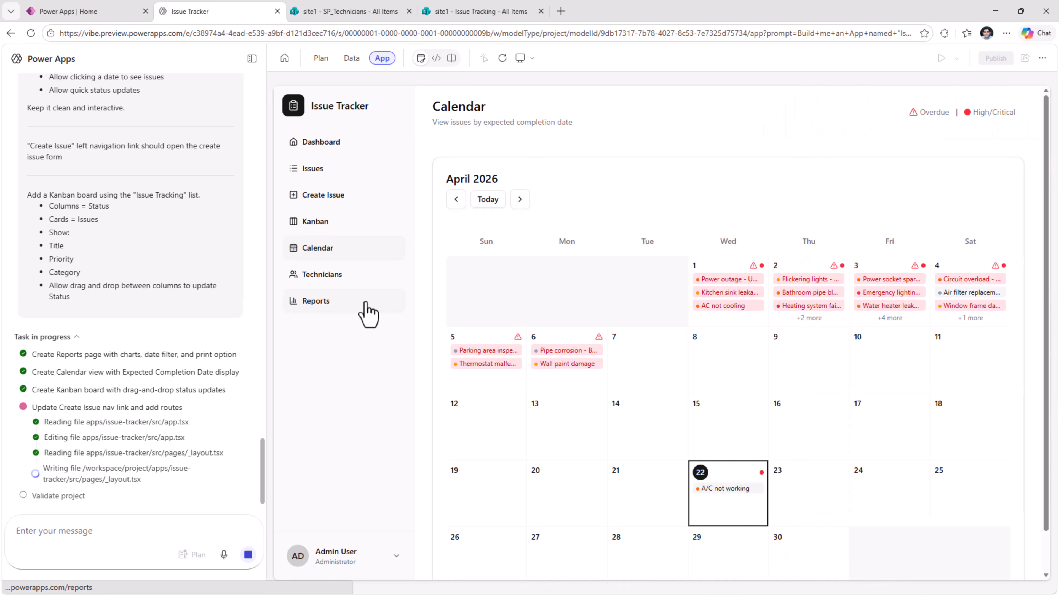
- Review the Reports page's charts and status distribution, and revisit the Dashboard and Issues pages
click(366, 304)
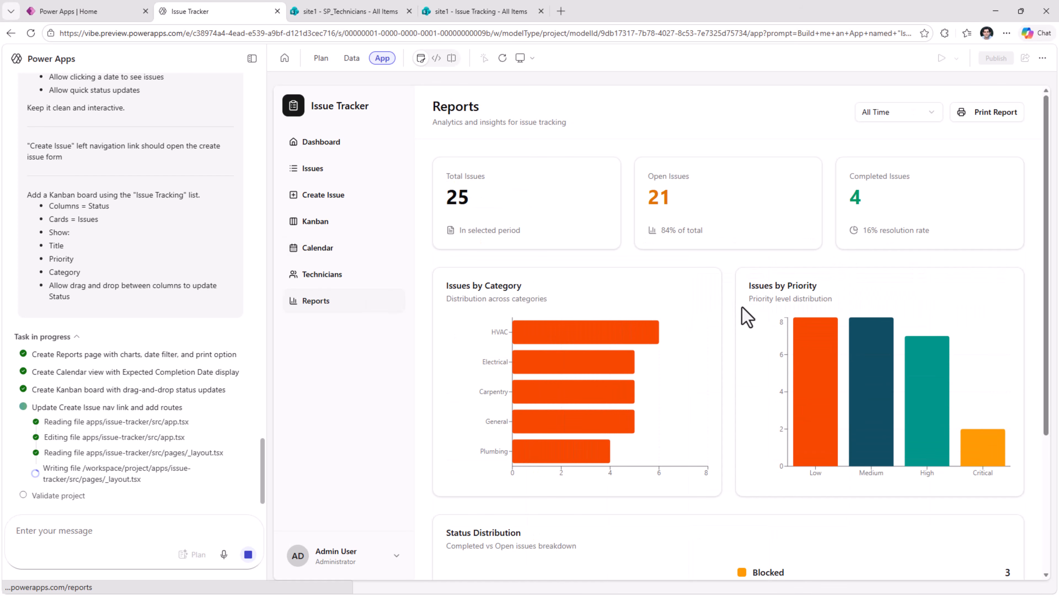
scroll(741, 334, down, 3)
scroll(743, 355, down, 2)
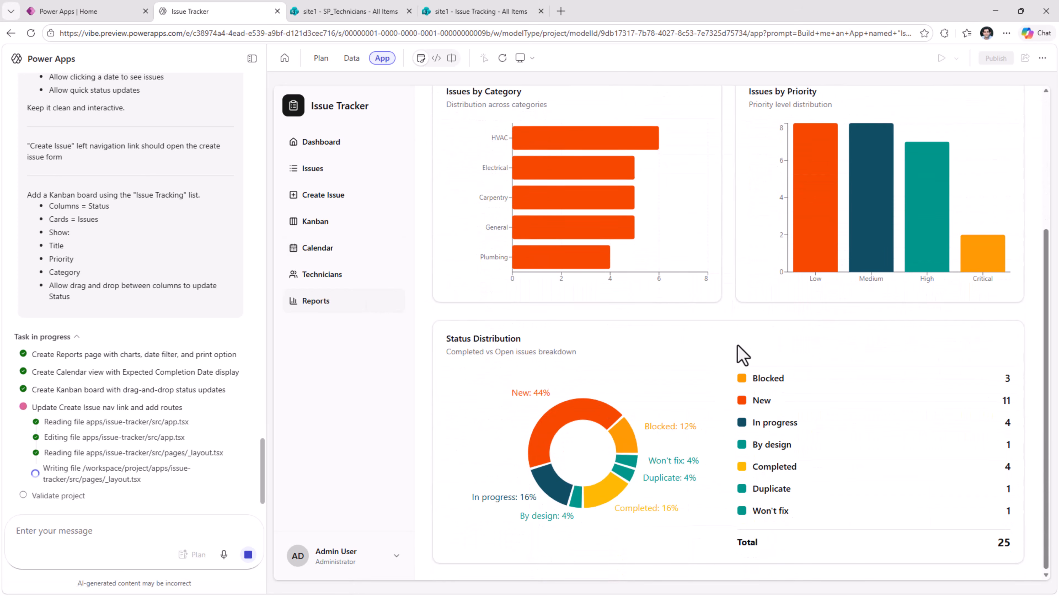
scroll(743, 355, up, 5)
click(336, 148)
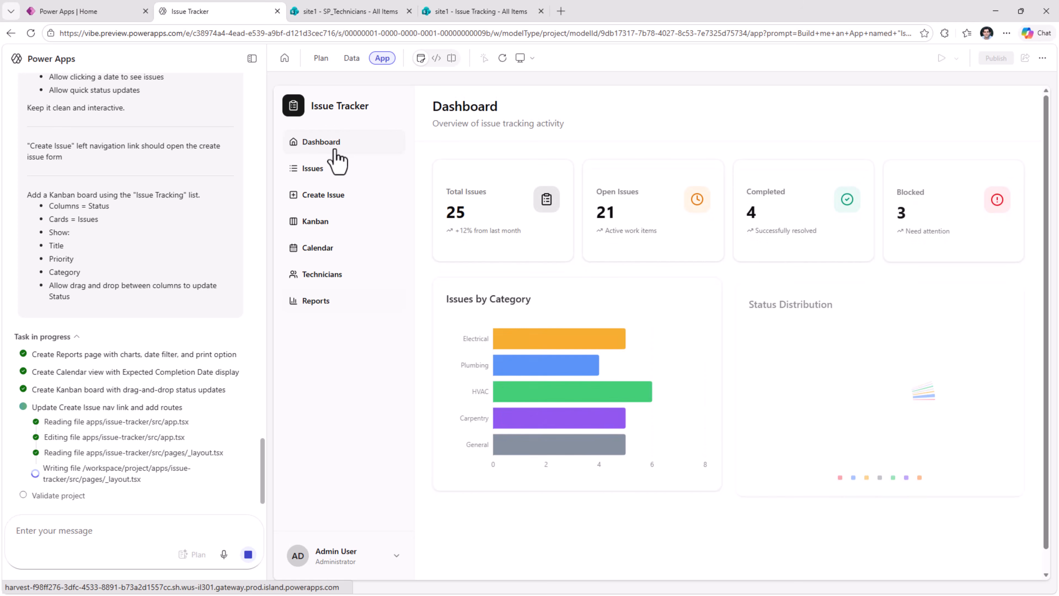
click(340, 180)
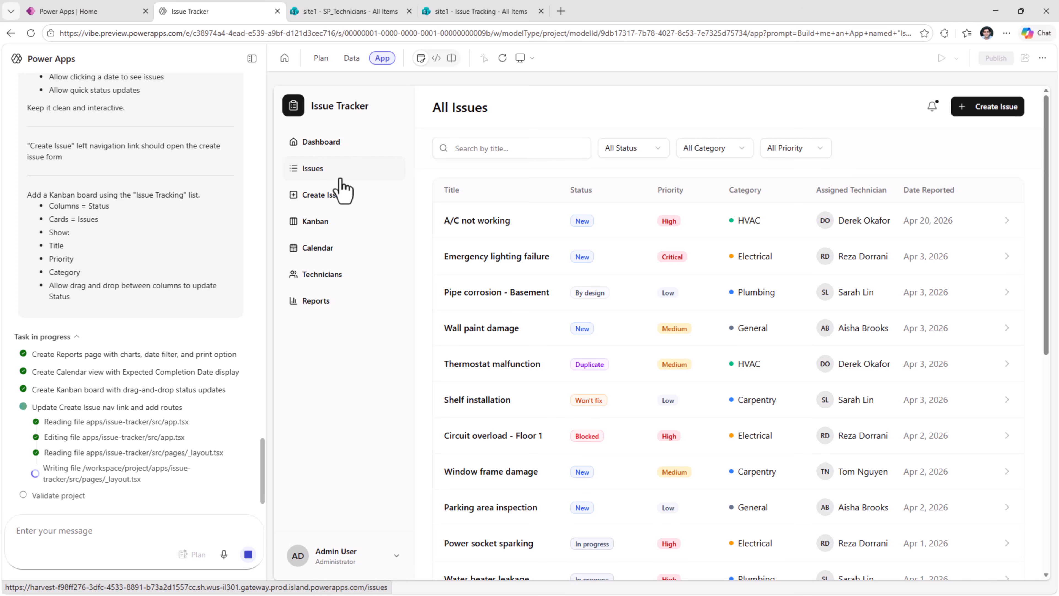
- Submit the prompt "Show current logged in username in left nav at bottom" to the app-building agent
click(116, 533)
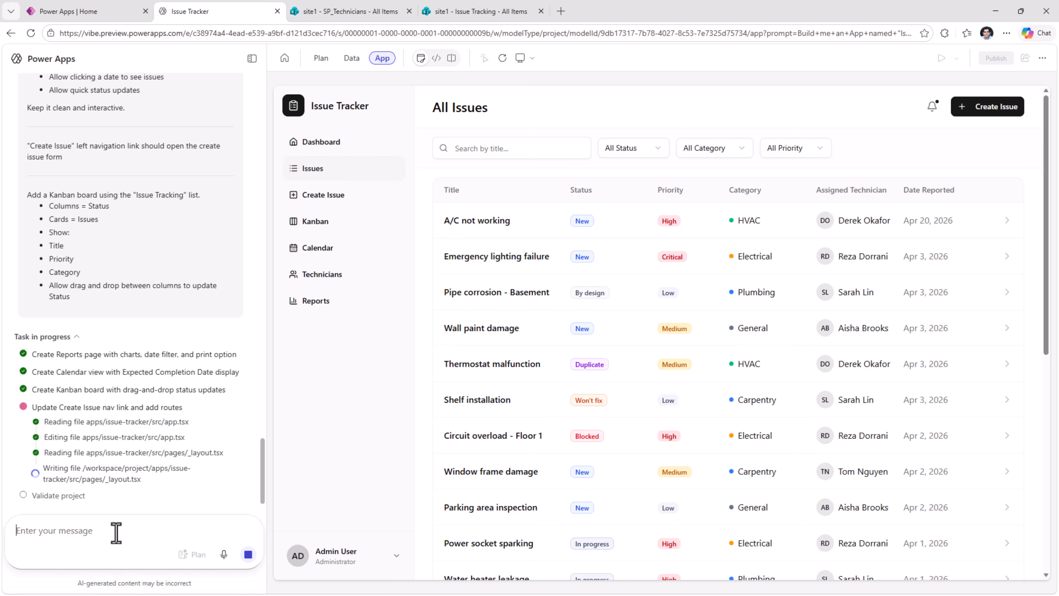
text(Show current logged in username in left nav at bottom)
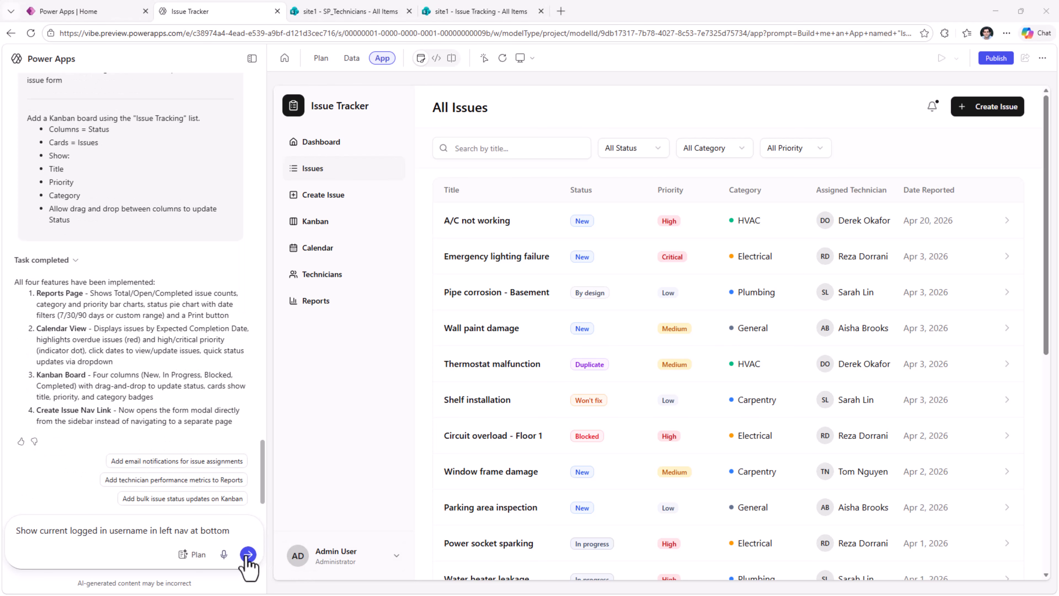
click(248, 554)
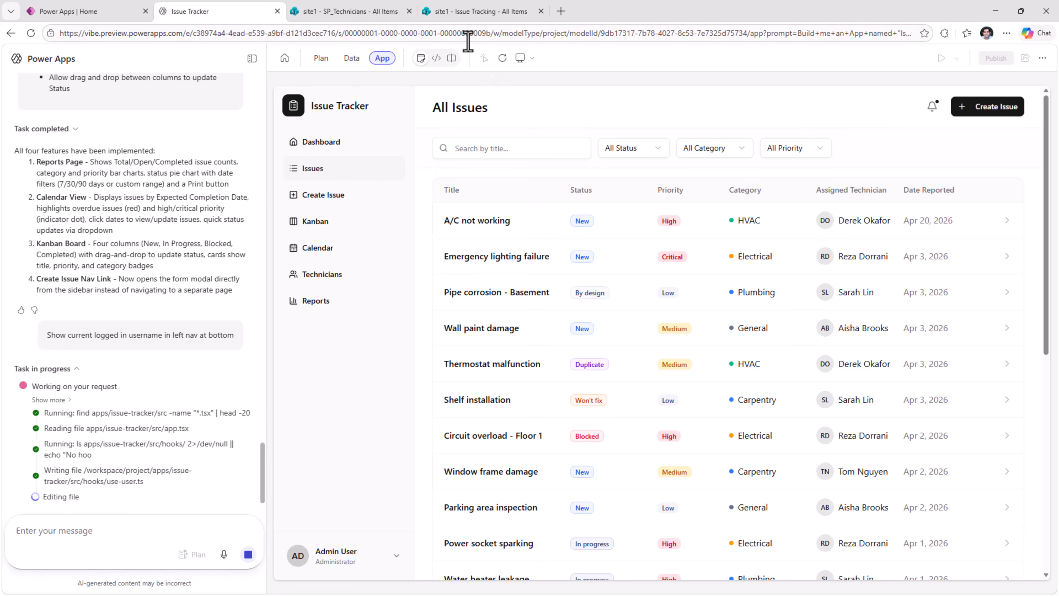
- Examine the code of use-user.ts in the issue-tracker hooks folder, and return to the app preview
click(436, 59)
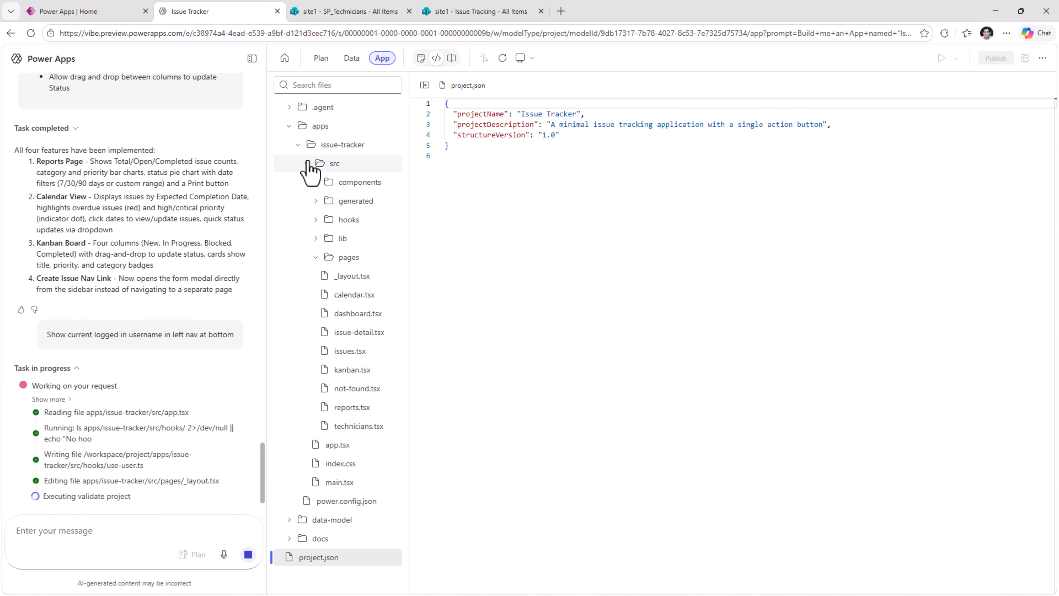
click(313, 220)
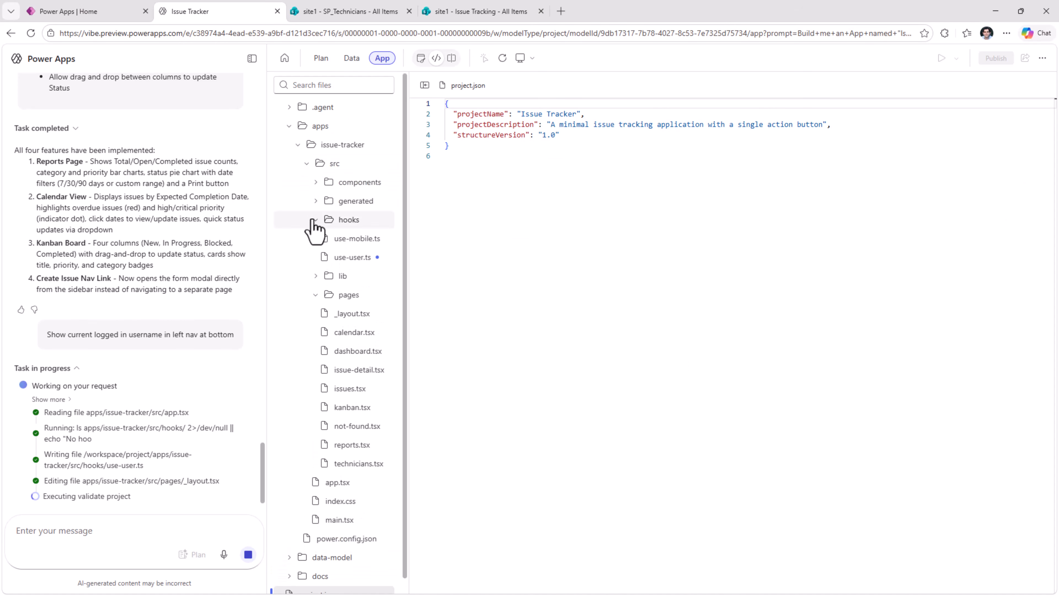
click(350, 258)
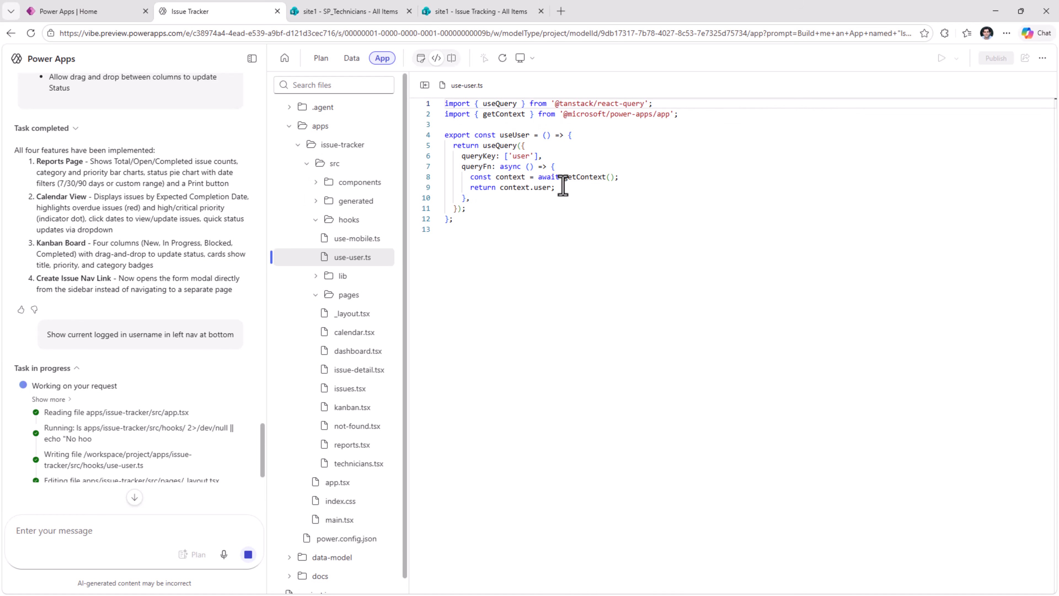
click(421, 58)
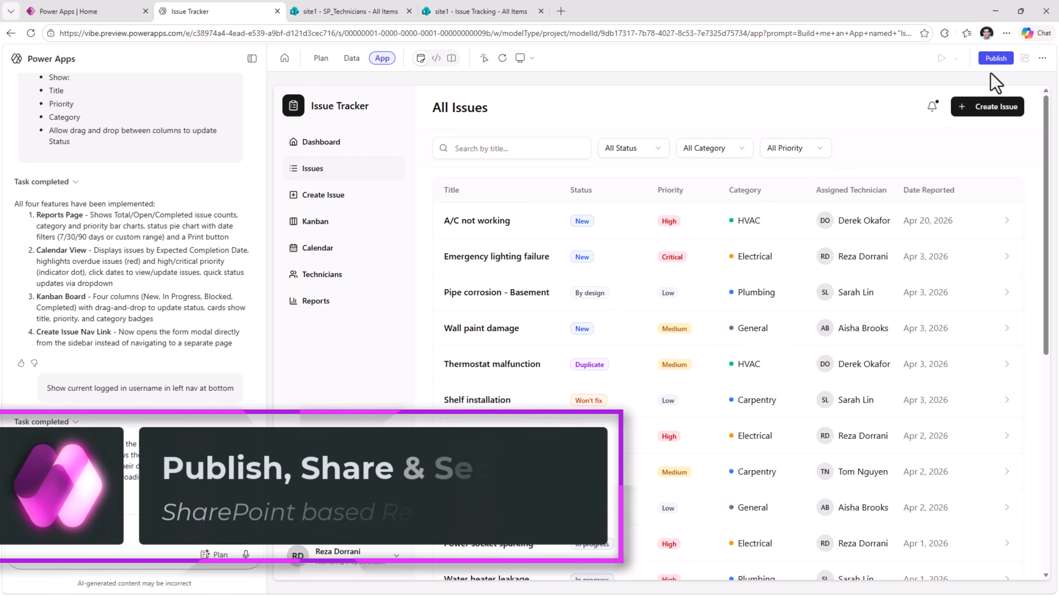
- Publish the Issue Tracker app to the CAT environment and copy its app URL
click(996, 58)
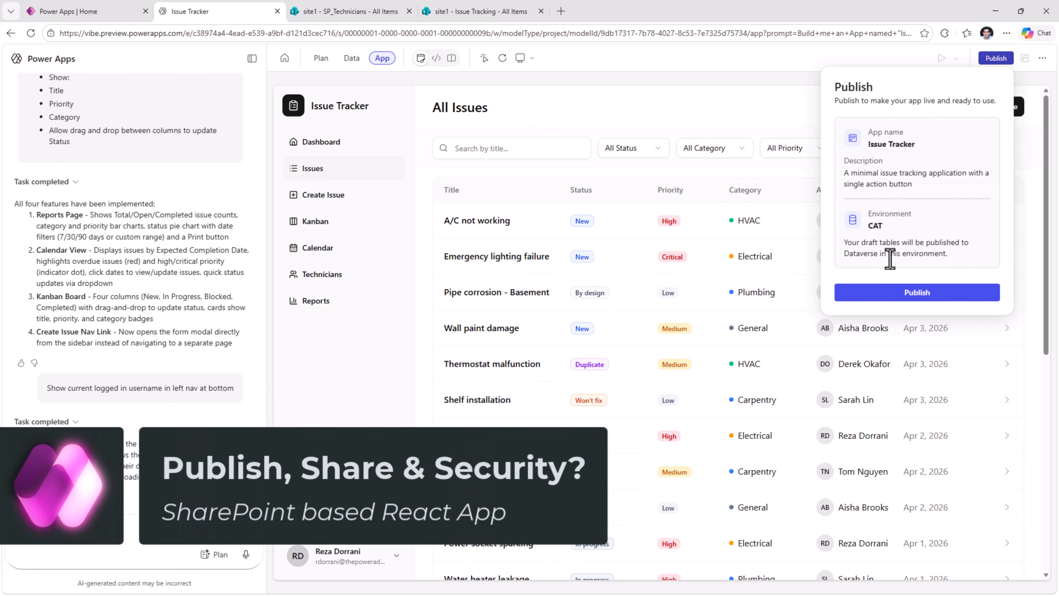
click(917, 292)
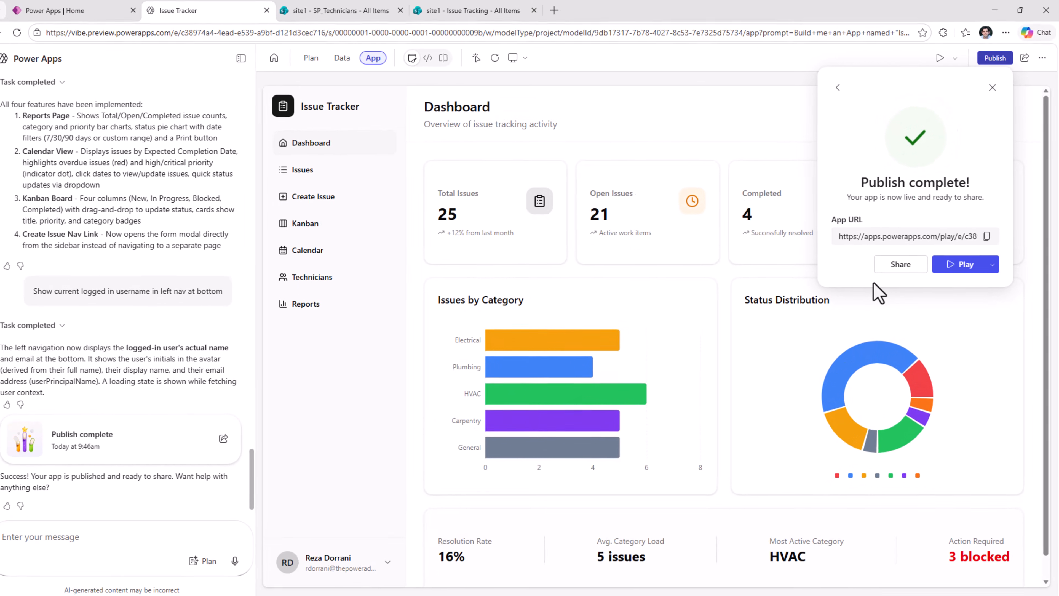
click(987, 234)
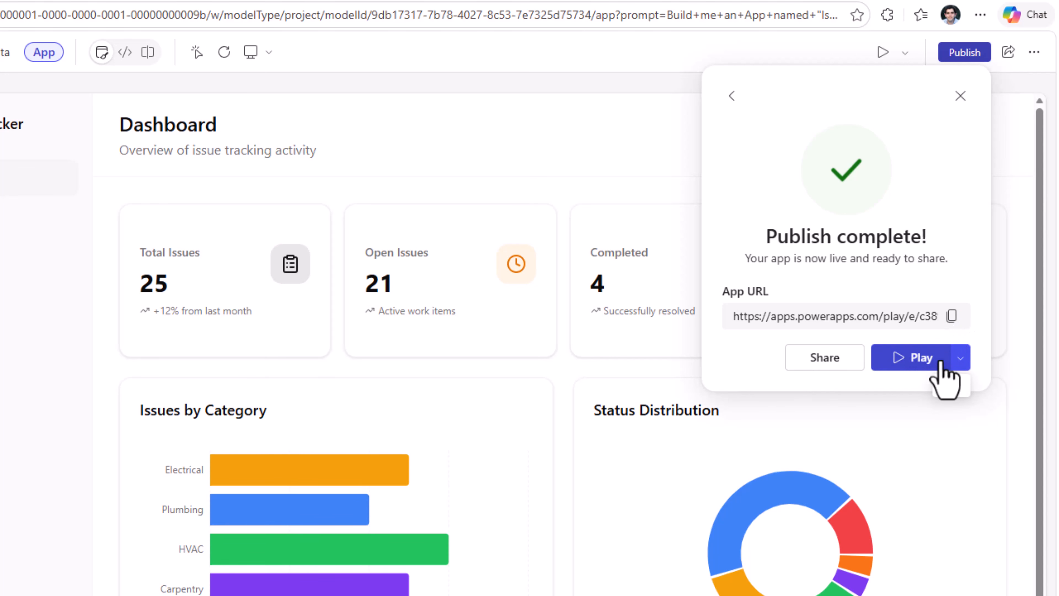
- Play the published Issue Tracker app and allow its SharePoint and Microsoft MCP Servers connections
click(960, 359)
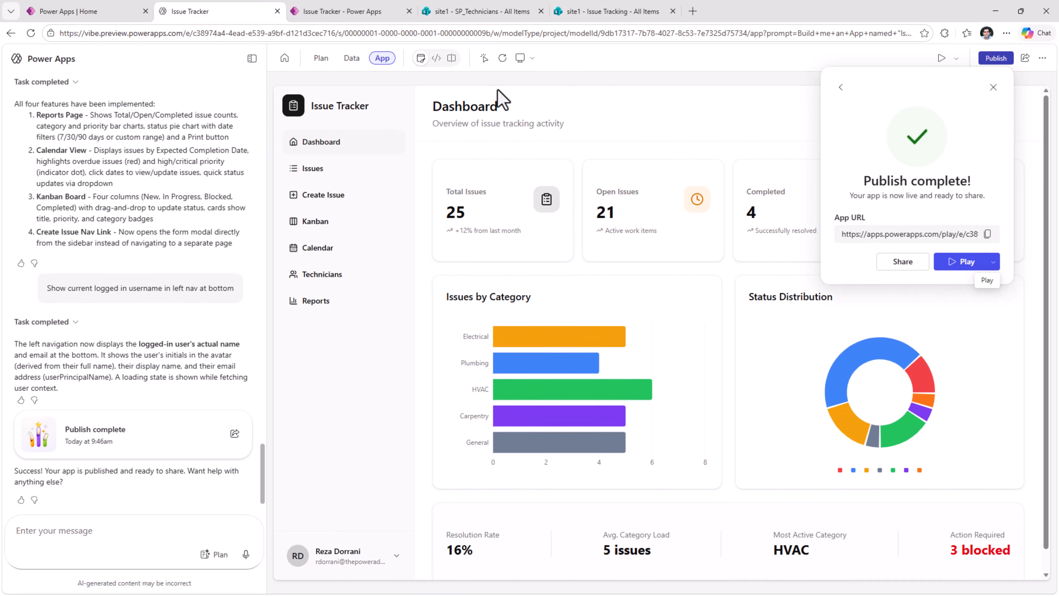
click(967, 263)
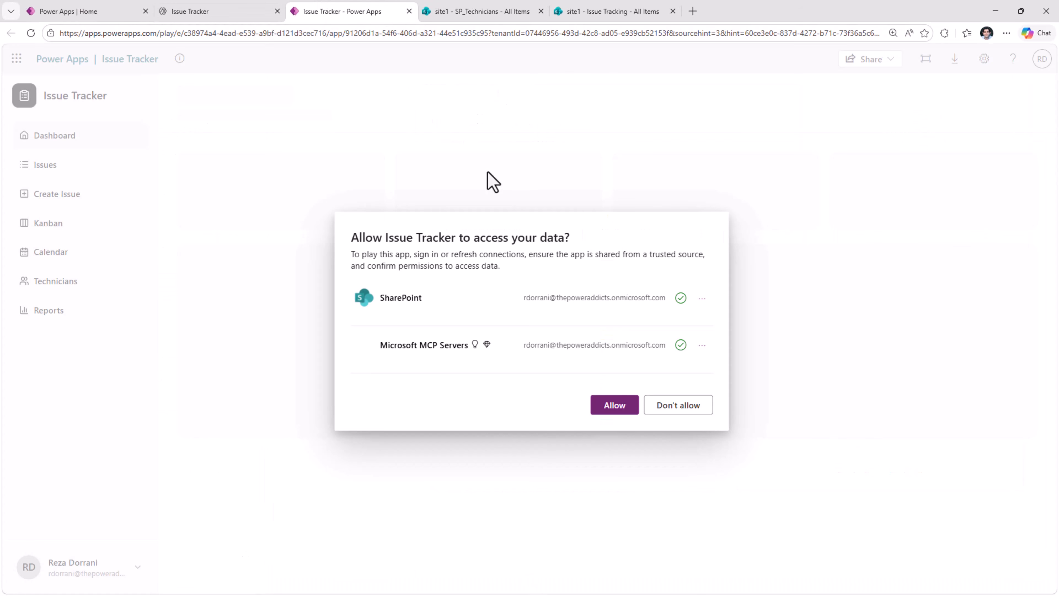
click(626, 414)
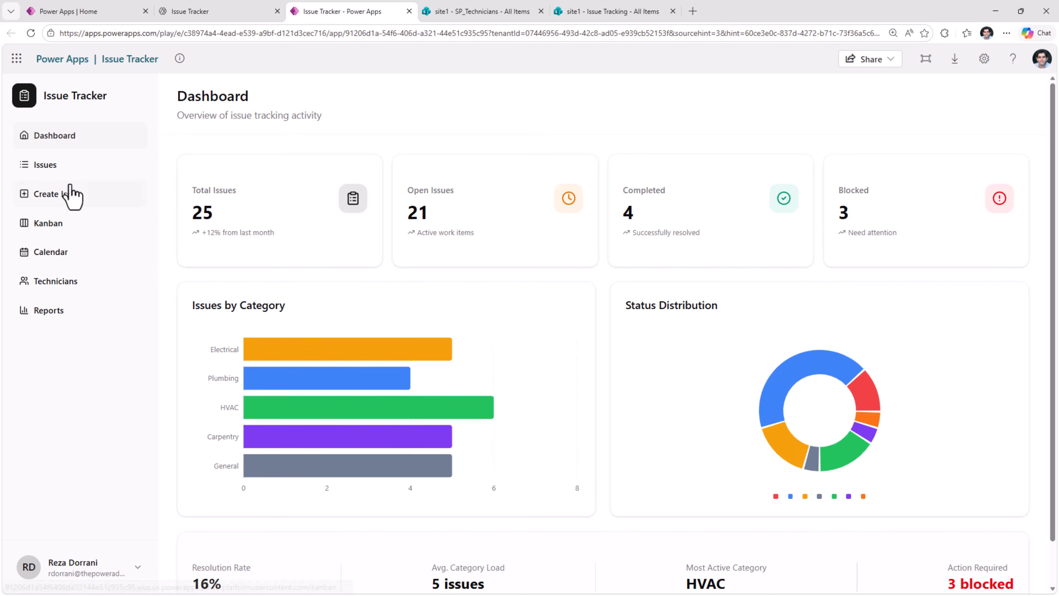
- Review the published app's Issues page, Create New Issue form, and Kanban, Calendar, Technicians, Reports and Dashboard pages
click(63, 166)
click(78, 196)
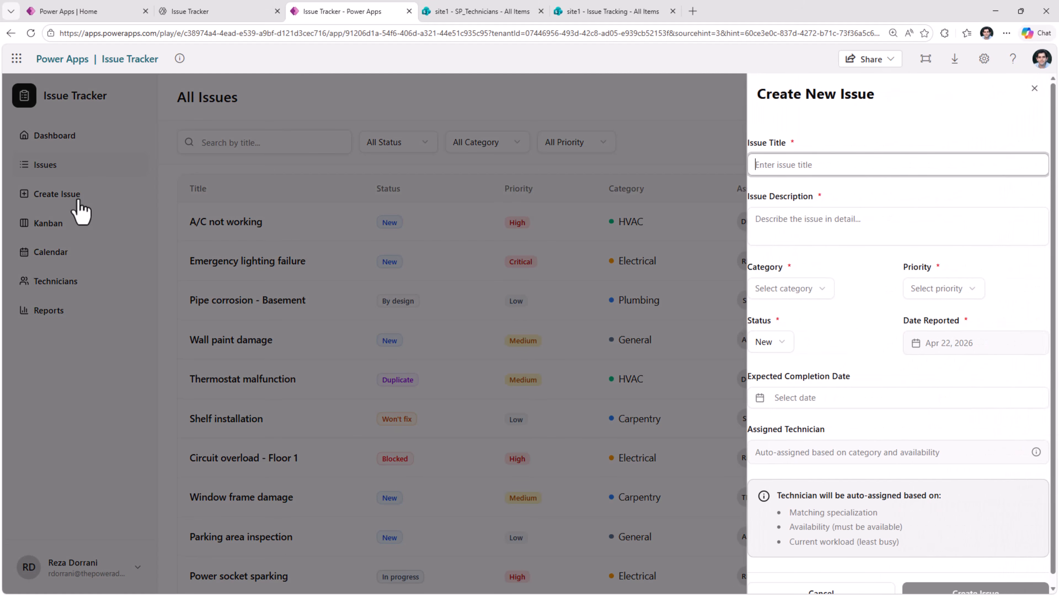
click(81, 210)
click(77, 225)
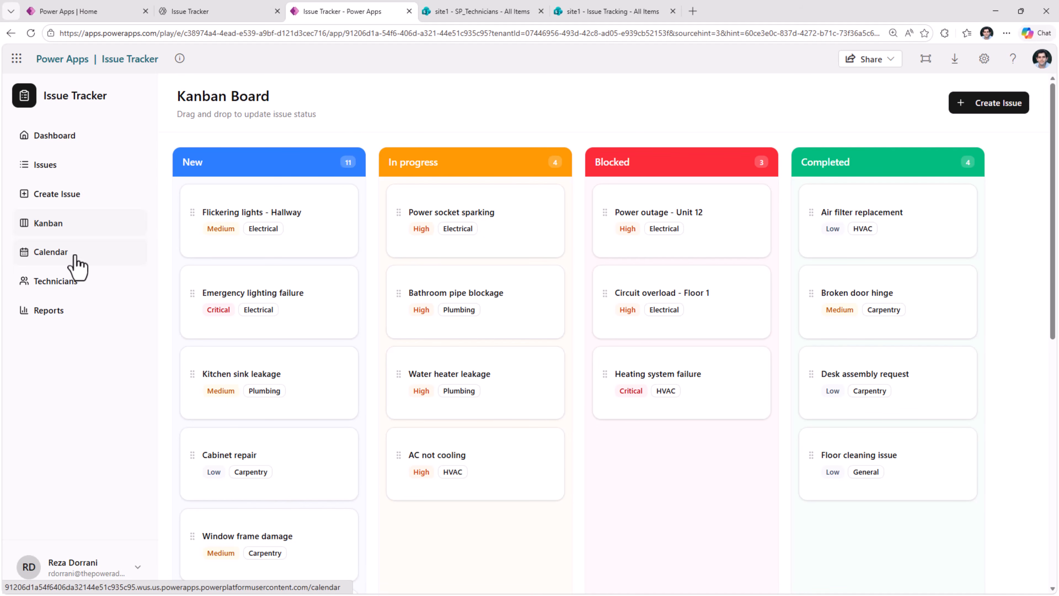
click(75, 254)
click(80, 288)
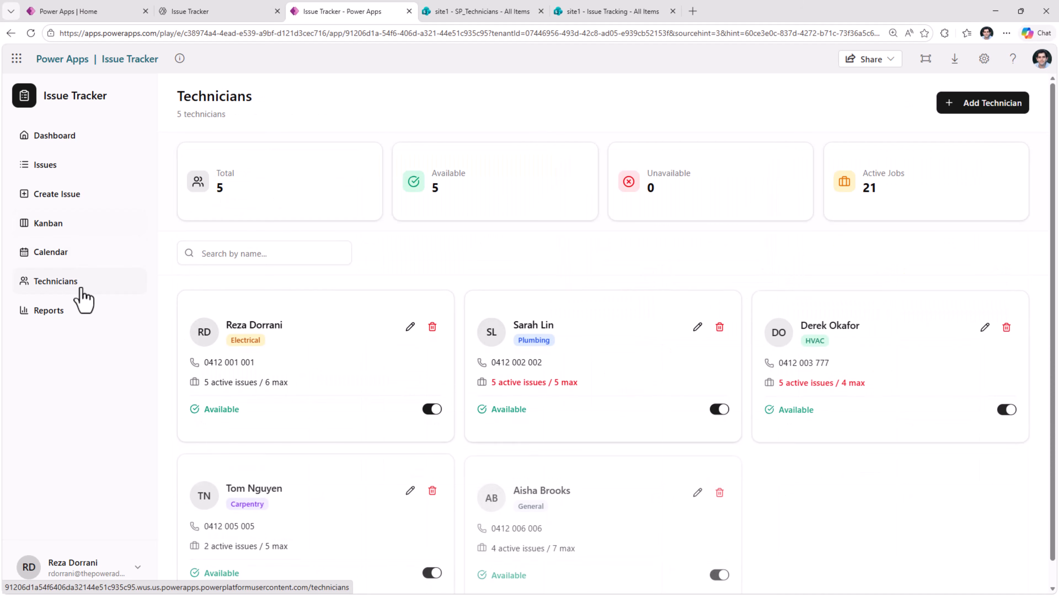
click(81, 311)
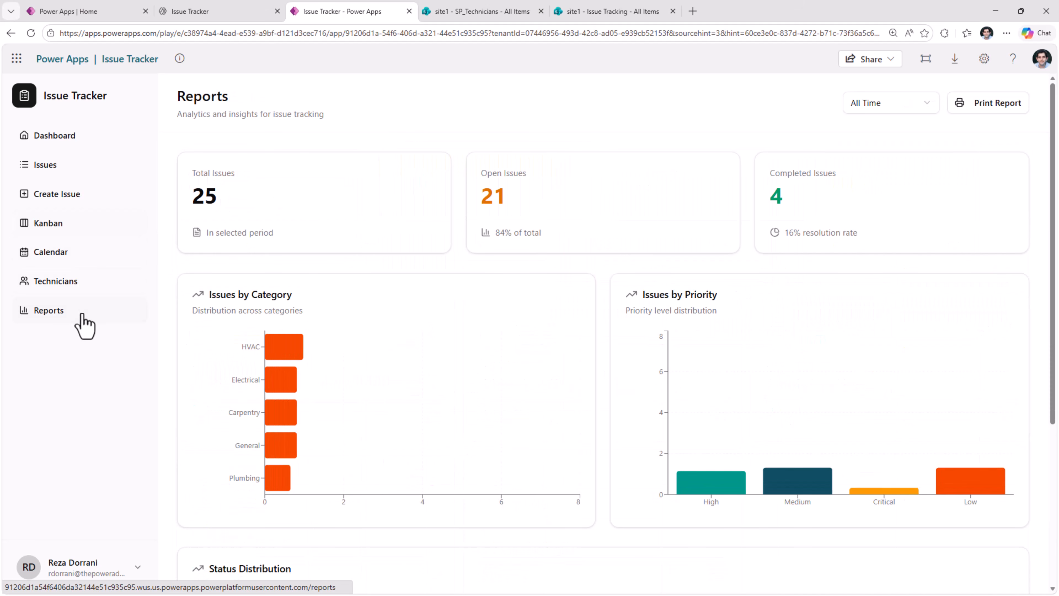
click(75, 137)
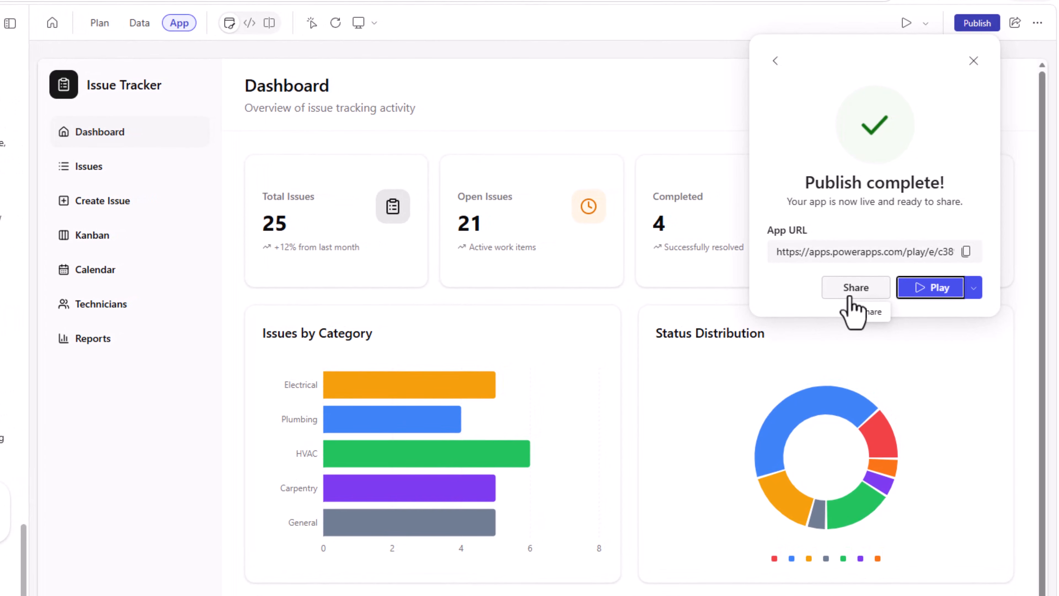
- Share the published Issue Tracker app with a colleague from the directory
click(849, 296)
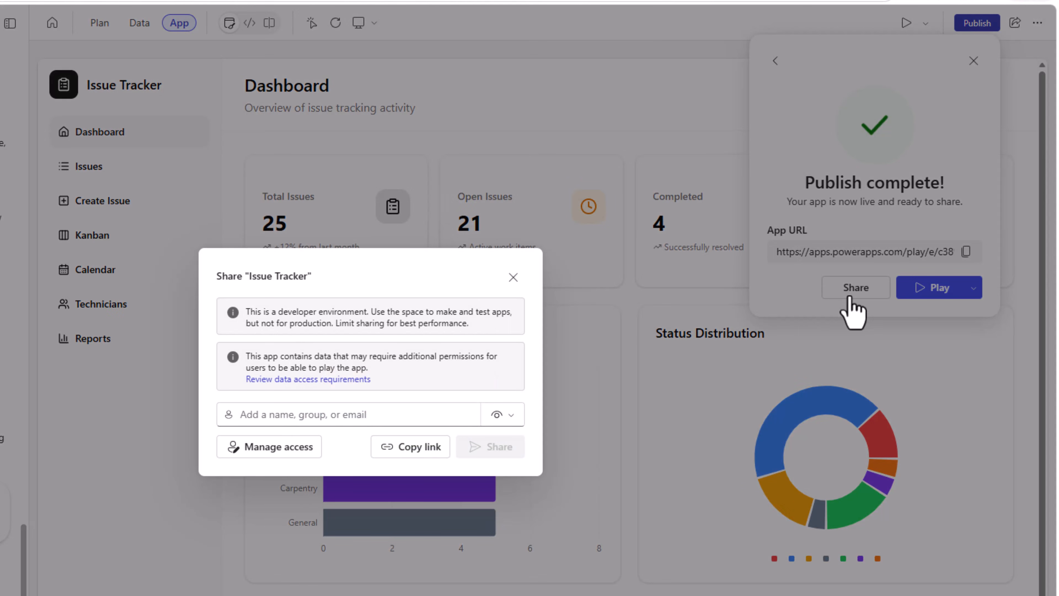
click(319, 414)
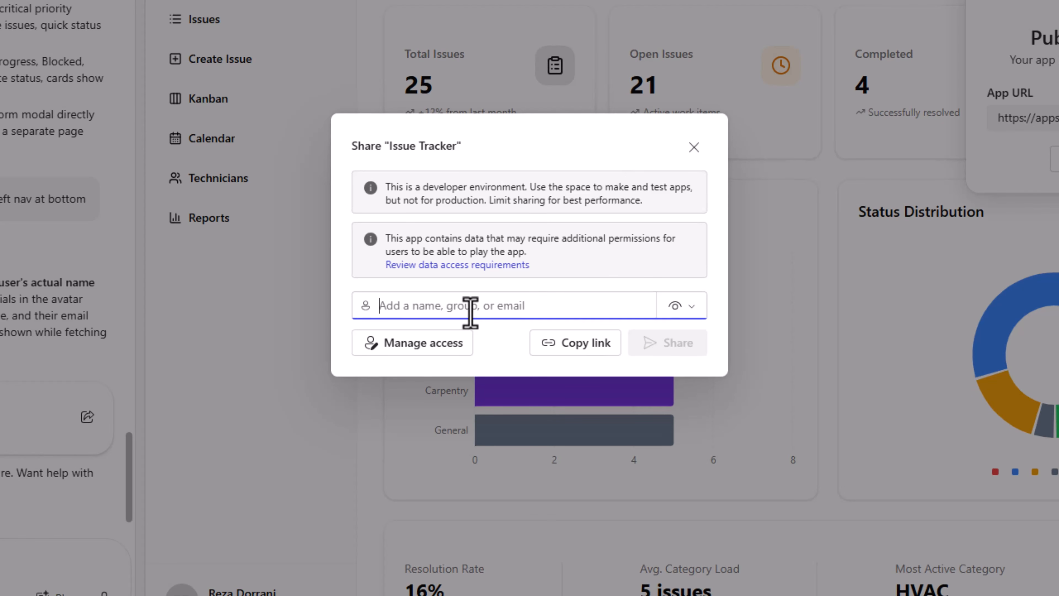
text(sarah)
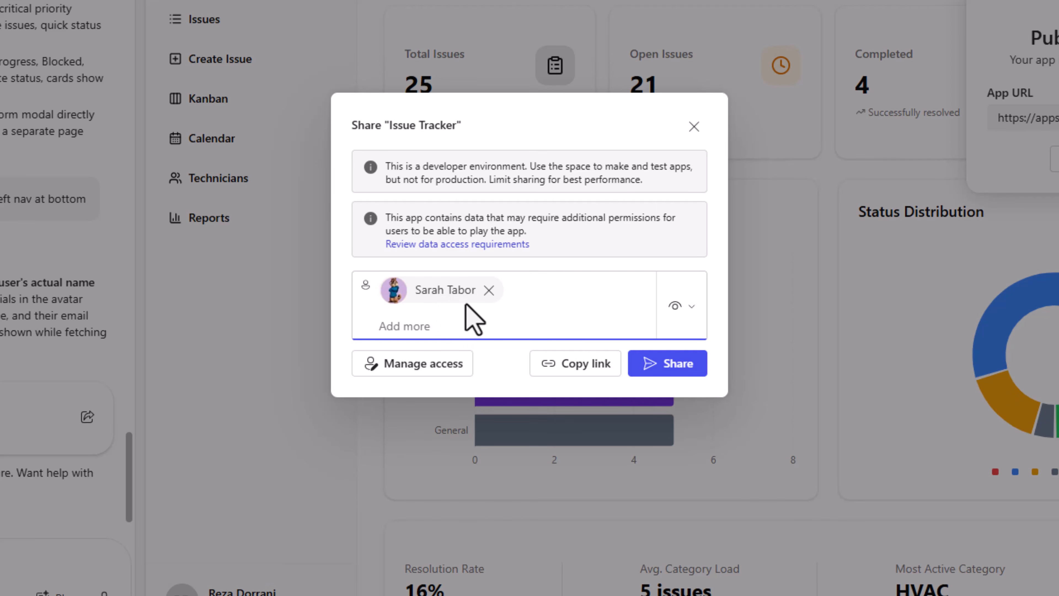
click(658, 363)
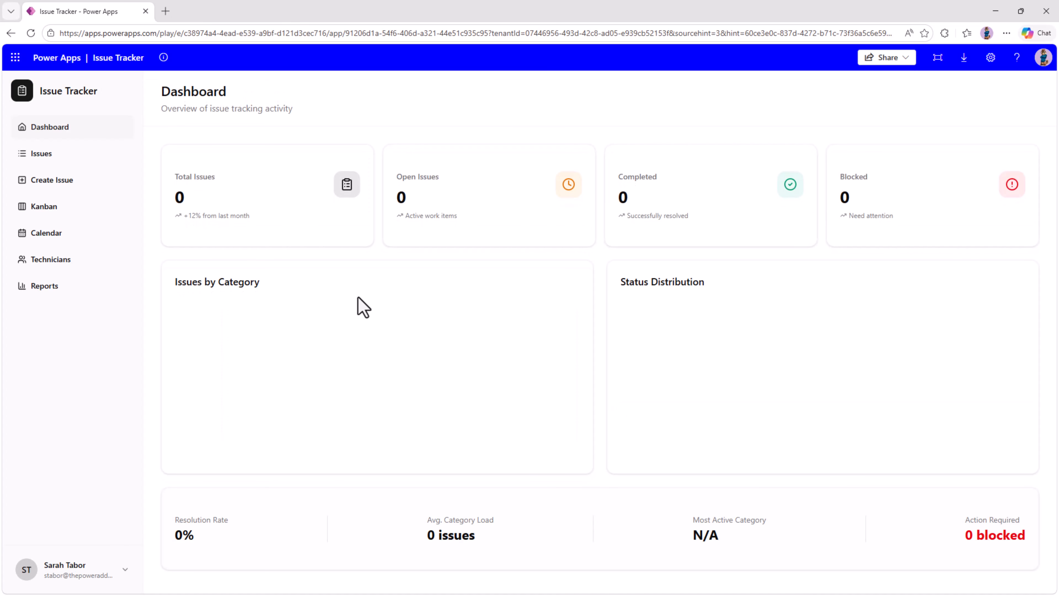
- In the colleague's session, check the Issues page and the Create New Issue form, then cancel the form
click(34, 156)
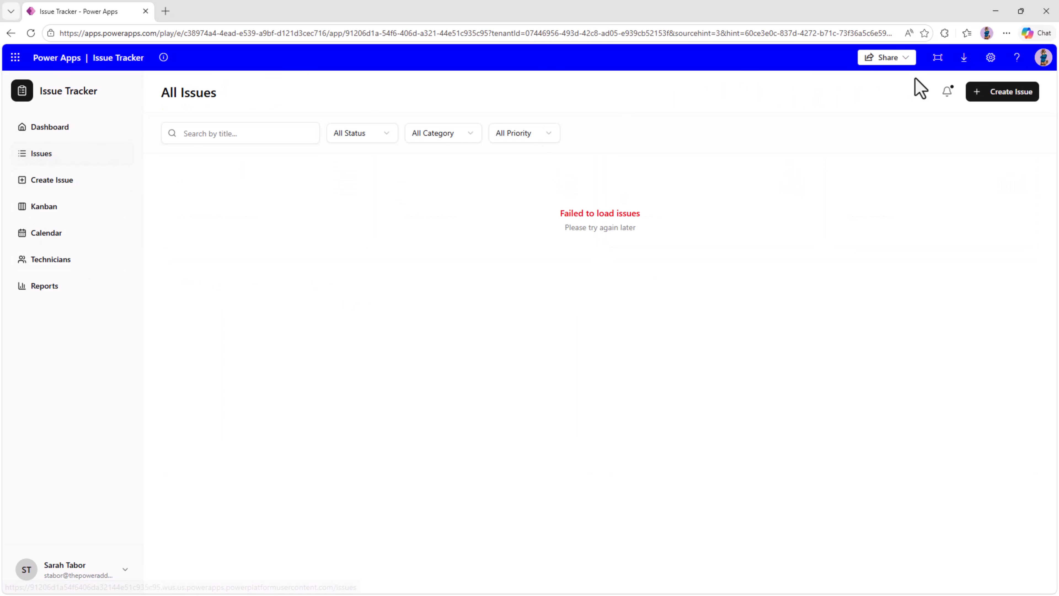
click(994, 99)
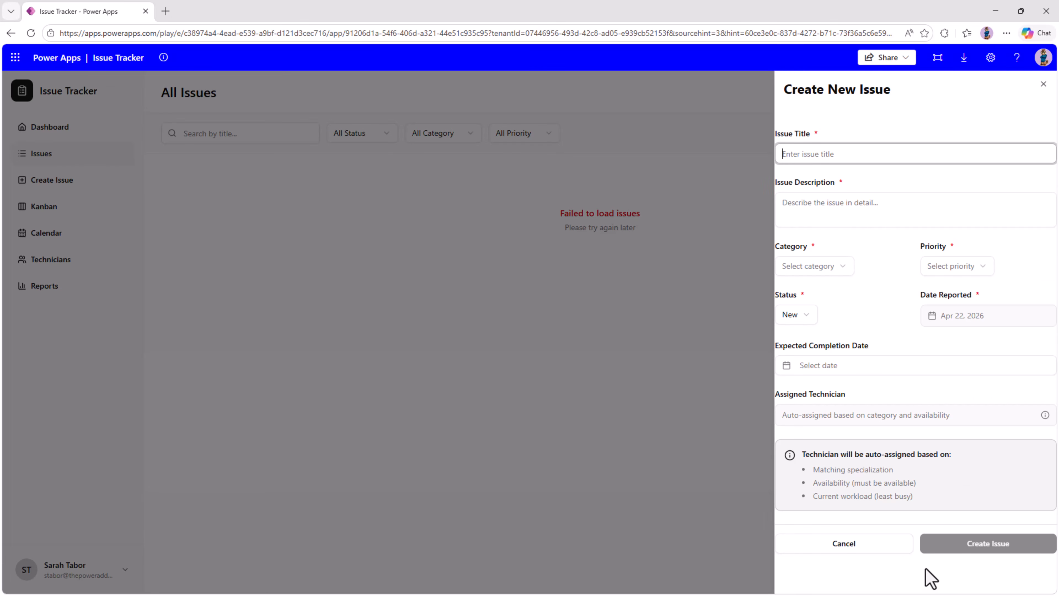
click(900, 545)
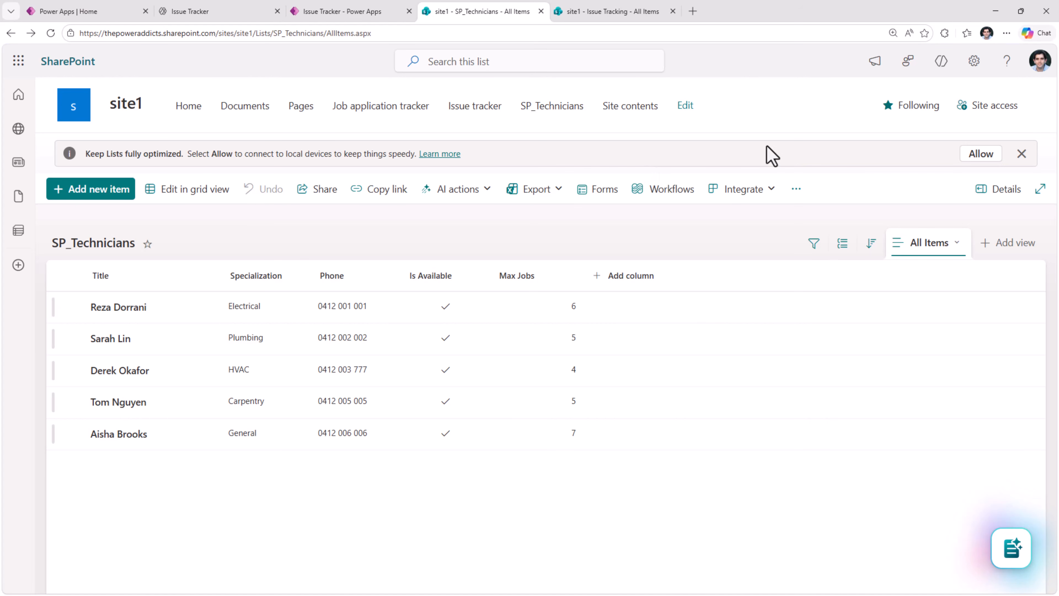
- In SharePoint, open site1's site permissions and examine its site owners and site members
click(968, 63)
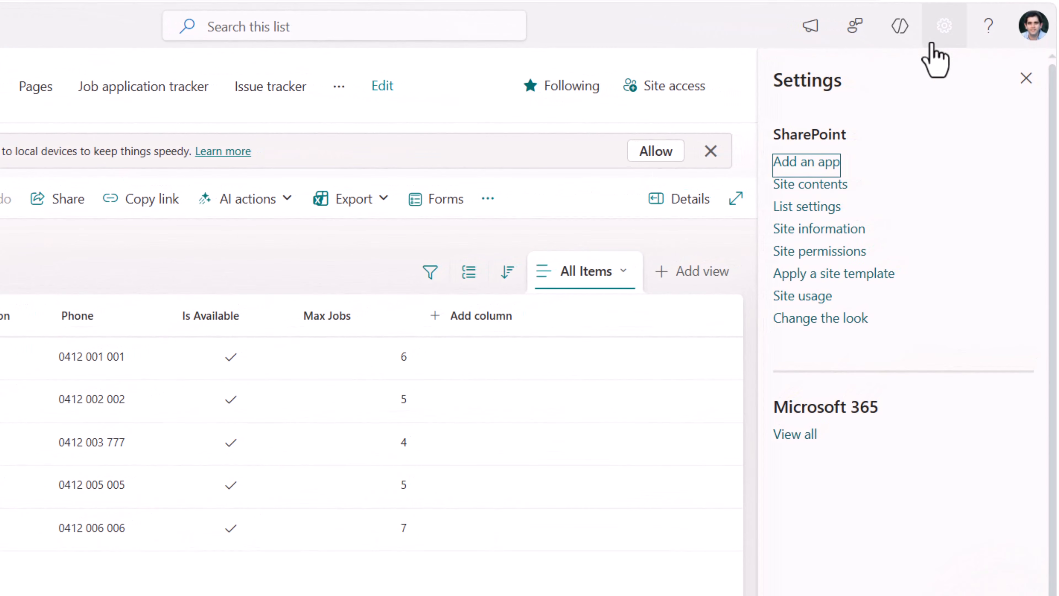
click(830, 249)
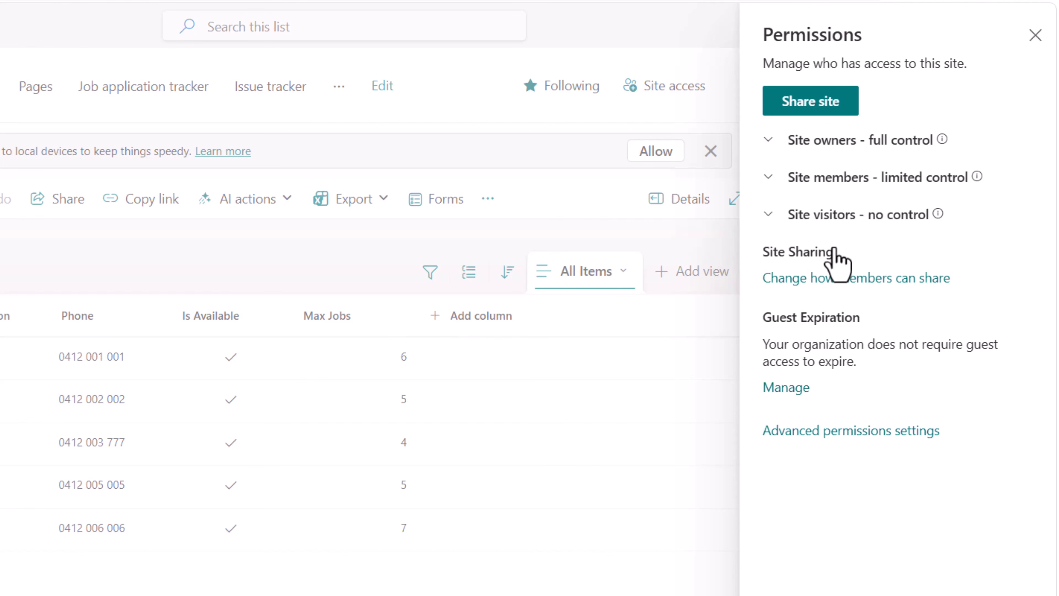
click(770, 141)
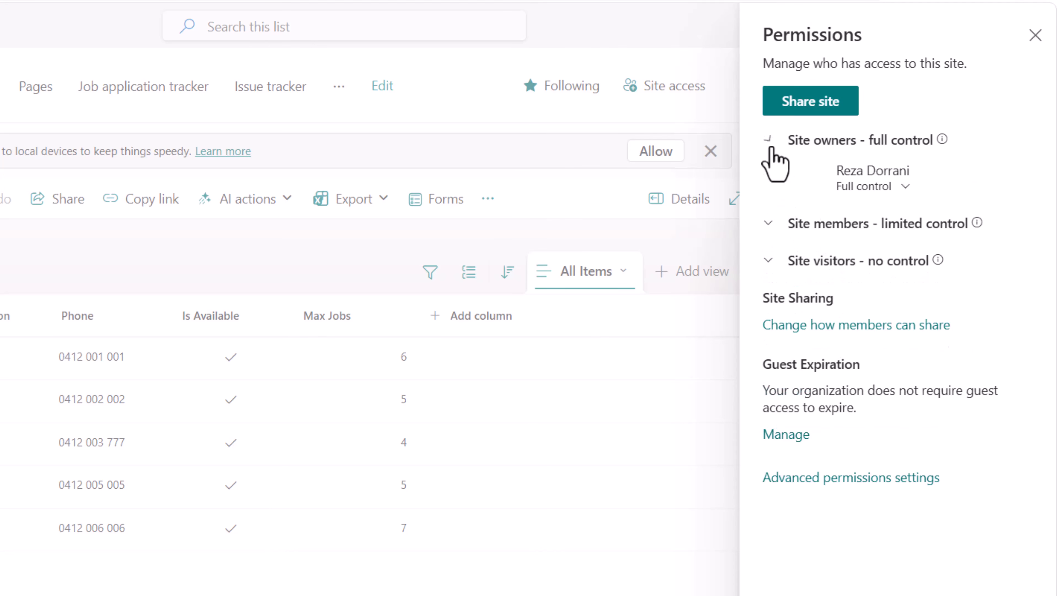
click(771, 229)
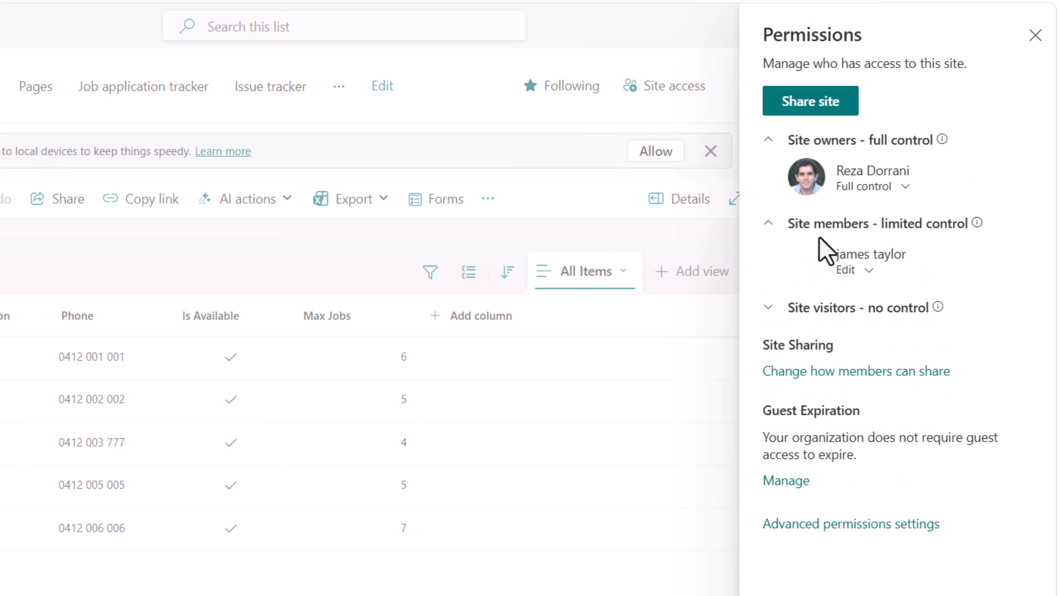
- Share site1 with the colleague at the Edit permission level without sending an email, and check the site members
click(810, 109)
text(sarah)
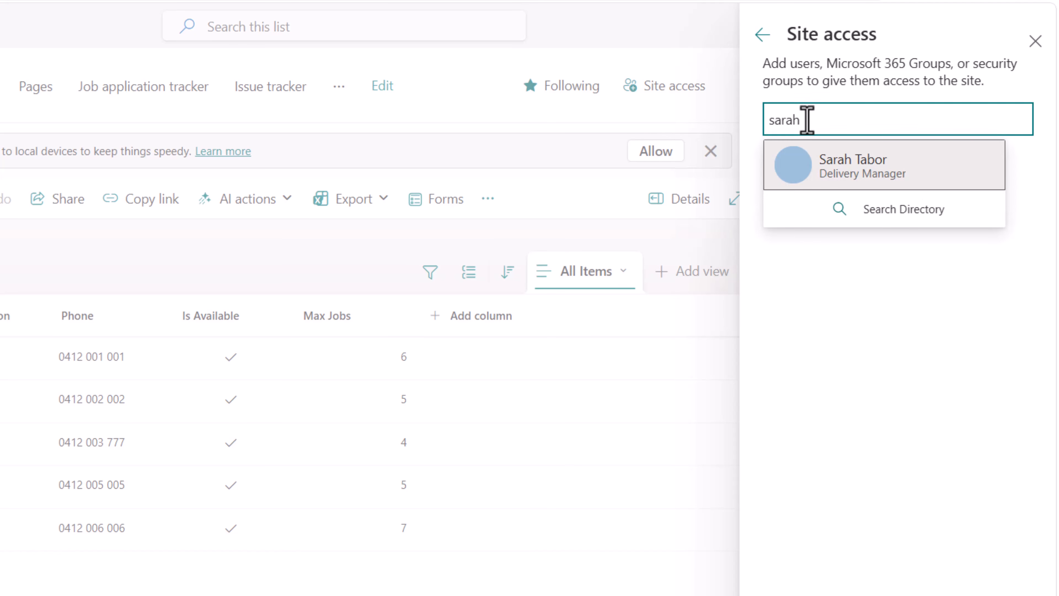
click(816, 165)
click(840, 164)
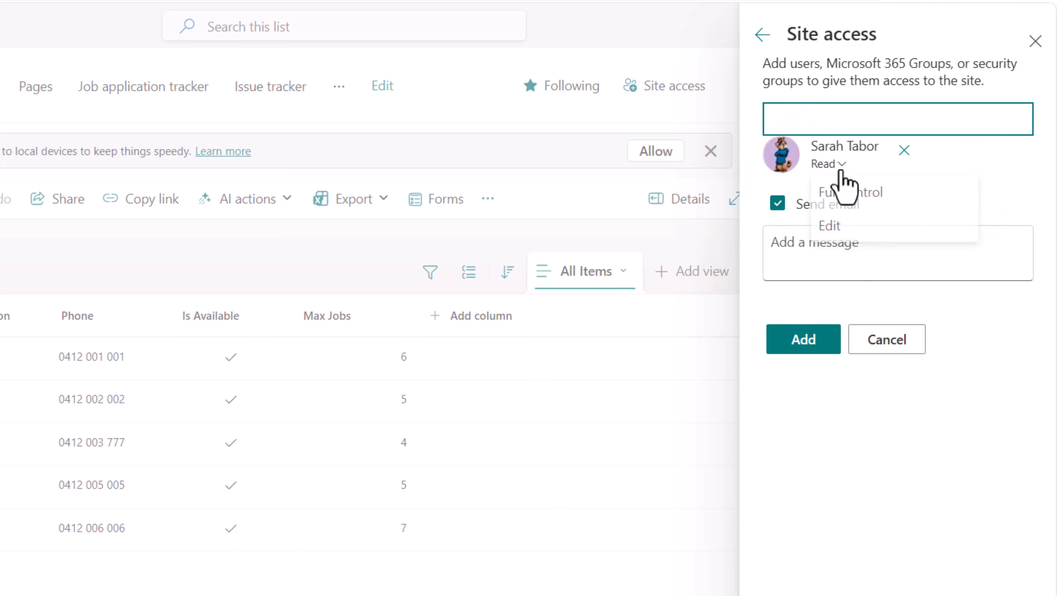
click(866, 229)
click(784, 205)
click(815, 278)
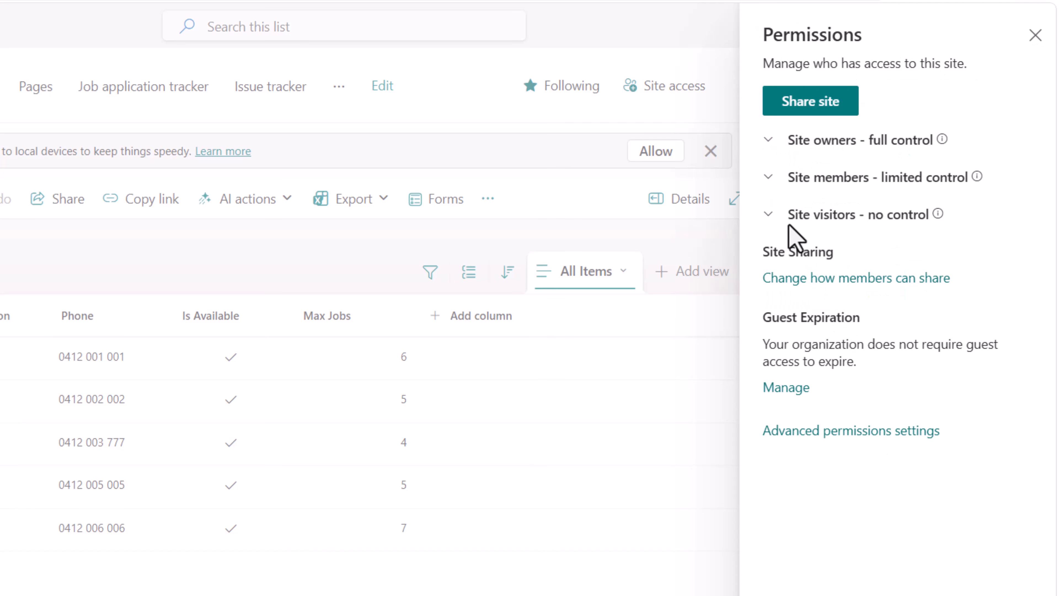
click(769, 177)
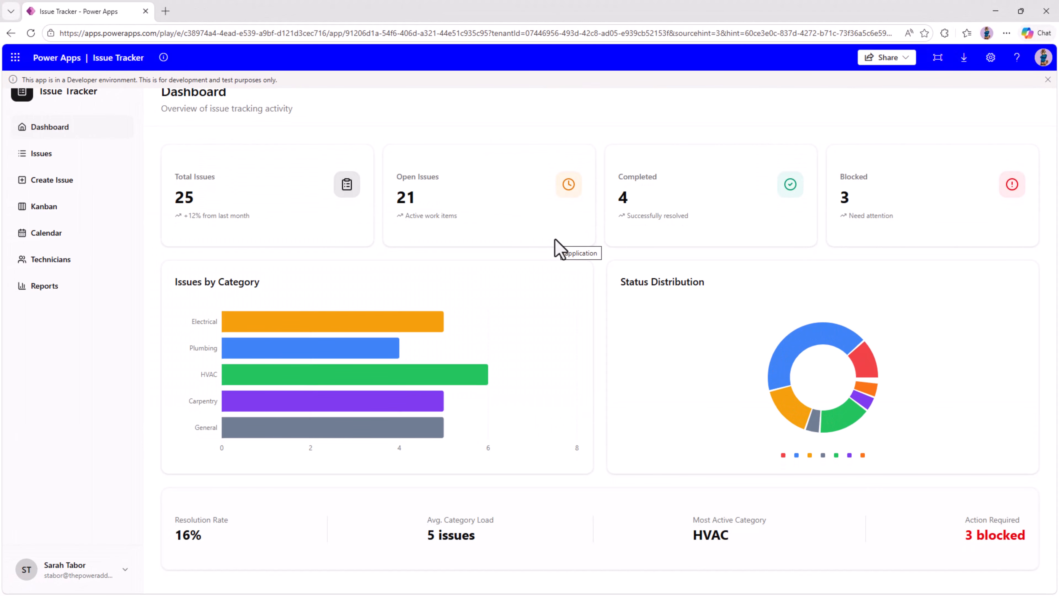
- In the colleague's session of the published app, open the Issues page to check the list of issues
click(92, 159)
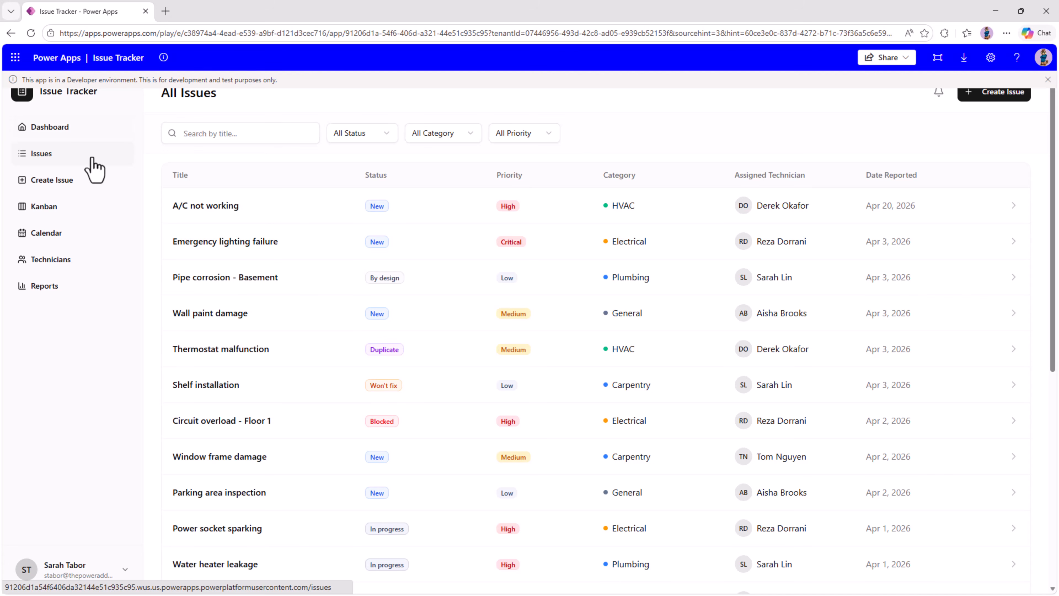